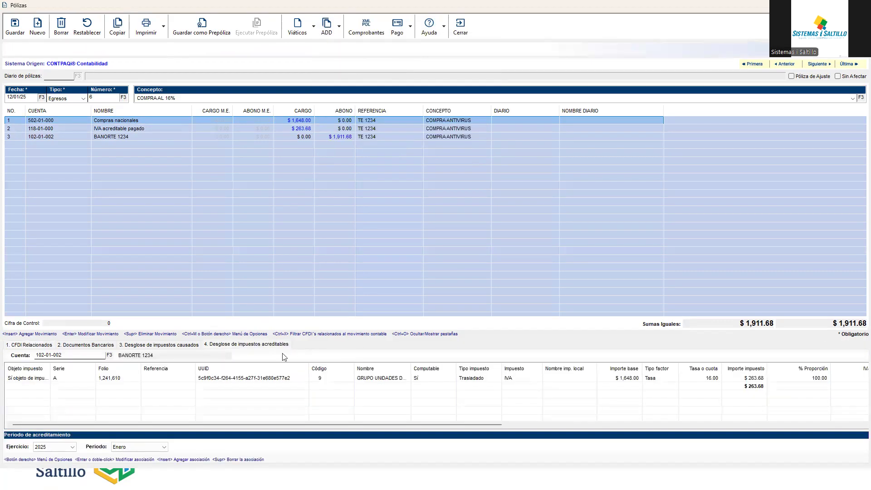
{"action": "left_click", "coordinate": [299, 378]}
{"action": "double_click", "coordinate": [300, 379]}
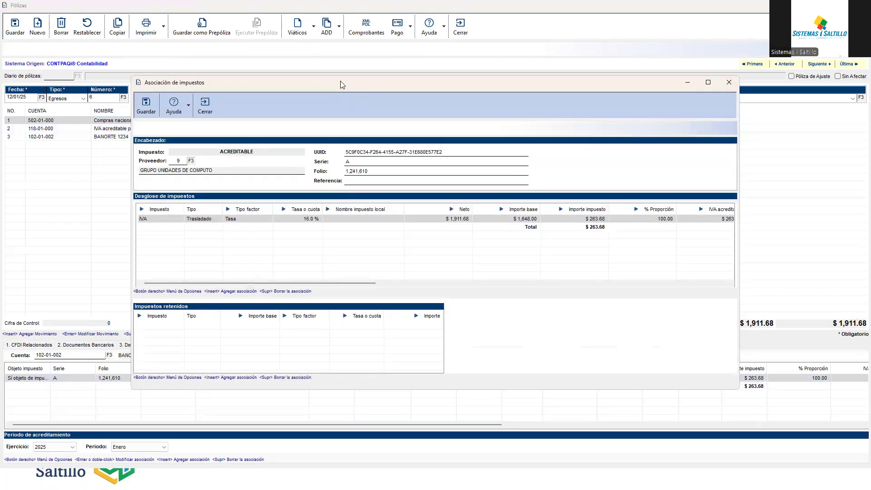
{"action": "left_click_drag", "start_coordinate": [340, 81], "coordinate": [295, 115]}
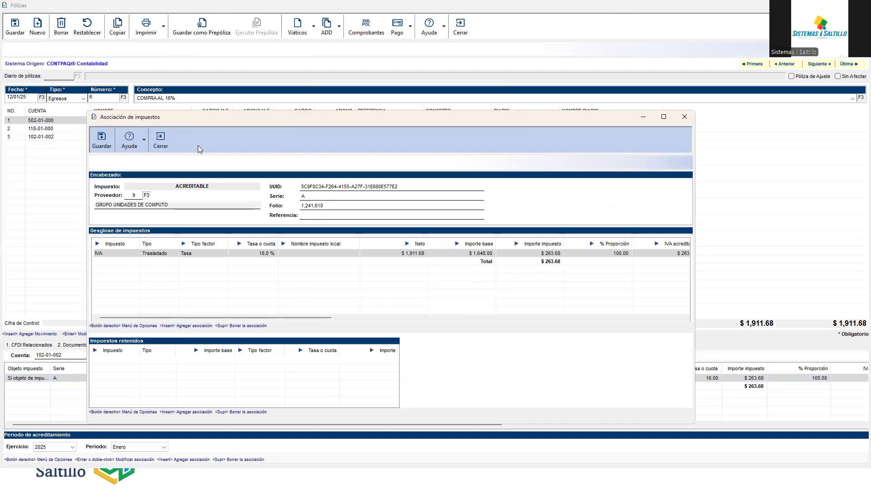
{"action": "left_click", "coordinate": [162, 140]}
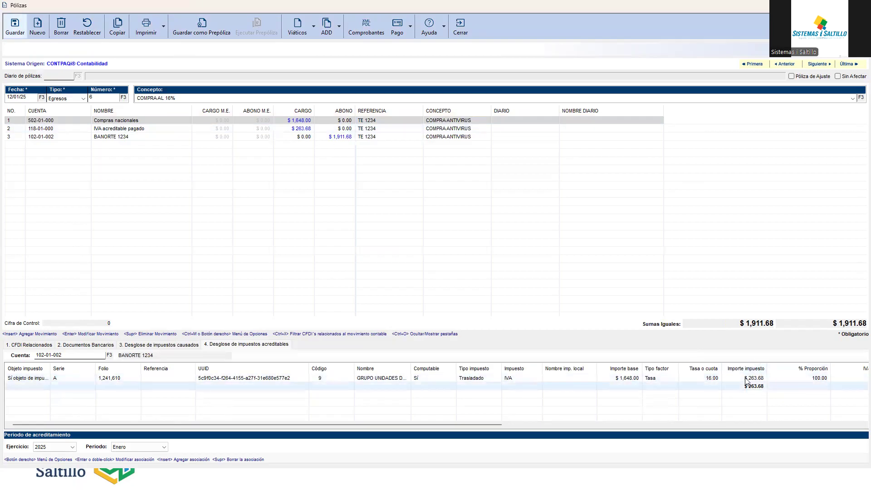
Open the creditable tax association for GRUPO UNIDADES DE COMPUTO in a maximized window and examine its tax breakdown through the IVA concept columns.
{"action": "double_click", "coordinate": [244, 382]}
{"action": "left_click", "coordinate": [709, 85]}
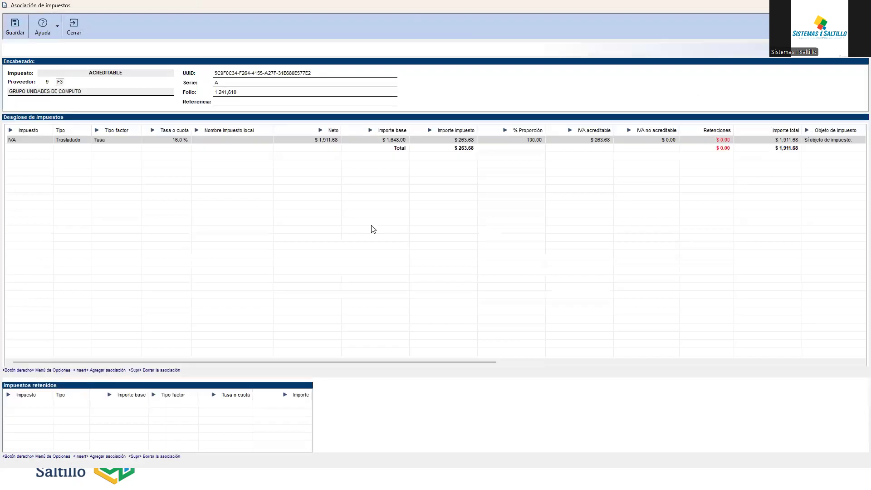
{"action": "left_click_drag", "start_coordinate": [310, 361], "coordinate": [287, 361]}
{"action": "scroll", "coordinate": [446, 361], "scroll_direction": "right", "scroll_amount": 1}
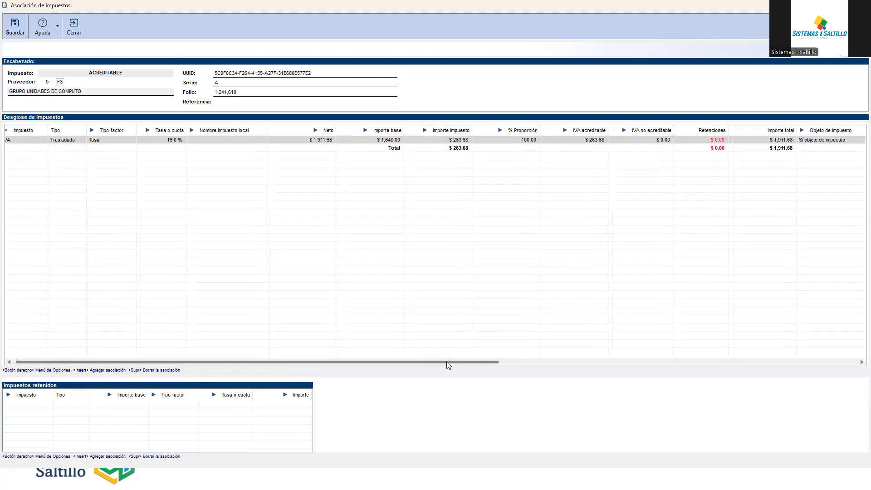
{"action": "scroll", "coordinate": [446, 361], "scroll_direction": "right", "scroll_amount": 3}
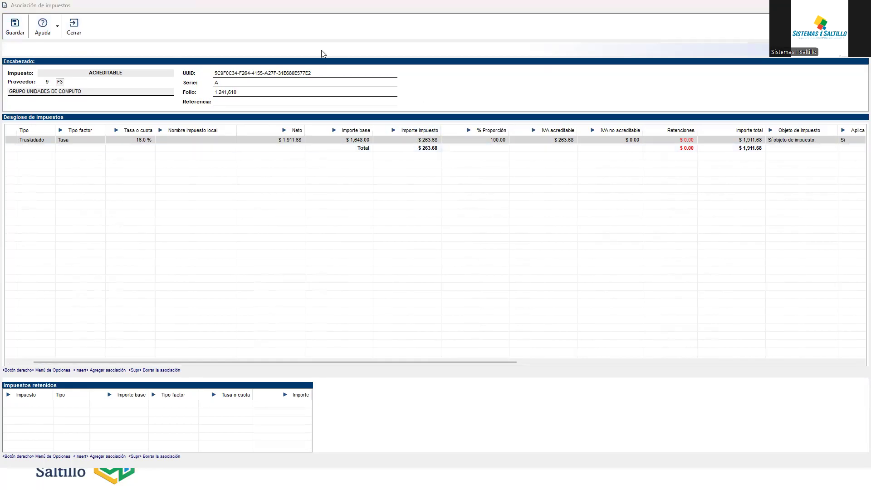
{"action": "left_click", "coordinate": [262, 36]}
{"action": "left_click_drag", "start_coordinate": [260, 34], "coordinate": [317, 91]}
{"action": "left_click", "coordinate": [626, 60]}
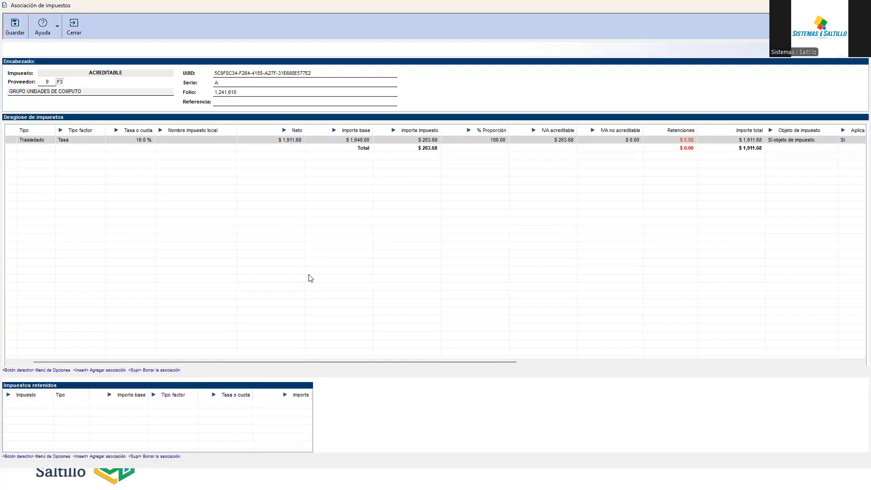
{"action": "left_click_drag", "start_coordinate": [346, 362], "coordinate": [669, 378]}
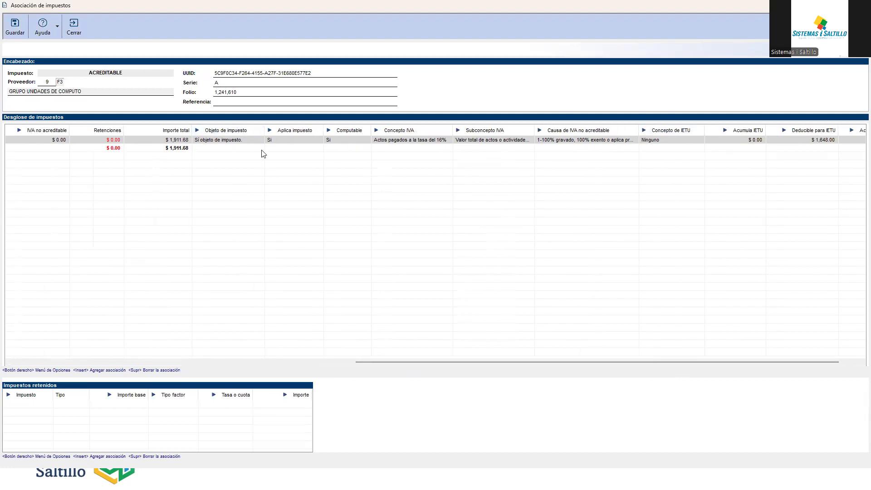
Widen the tax breakdown columns Objeto de impuesto, Aplica impuesto, Computable, Concepto IVA, Subconcepto IVA and Causa de IVA no acreditable for easier reading.
{"action": "left_click_drag", "start_coordinate": [265, 130], "coordinate": [314, 130]}
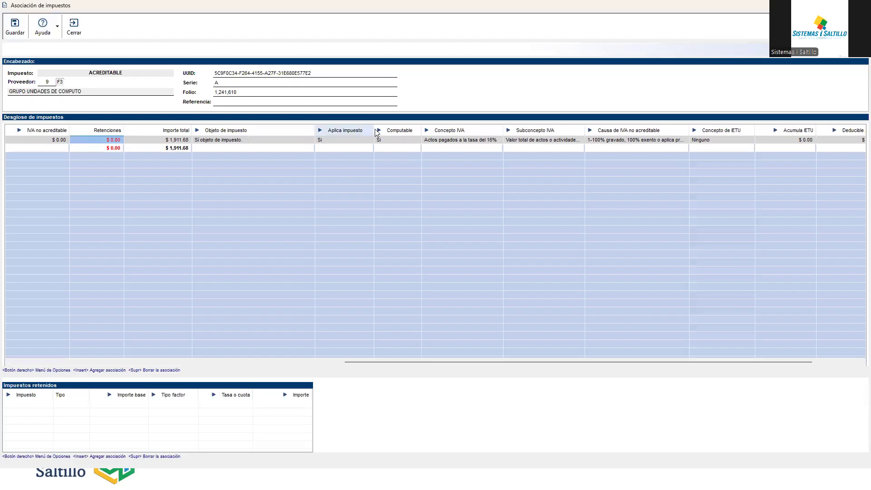
{"action": "left_click_drag", "start_coordinate": [374, 131], "coordinate": [452, 130]}
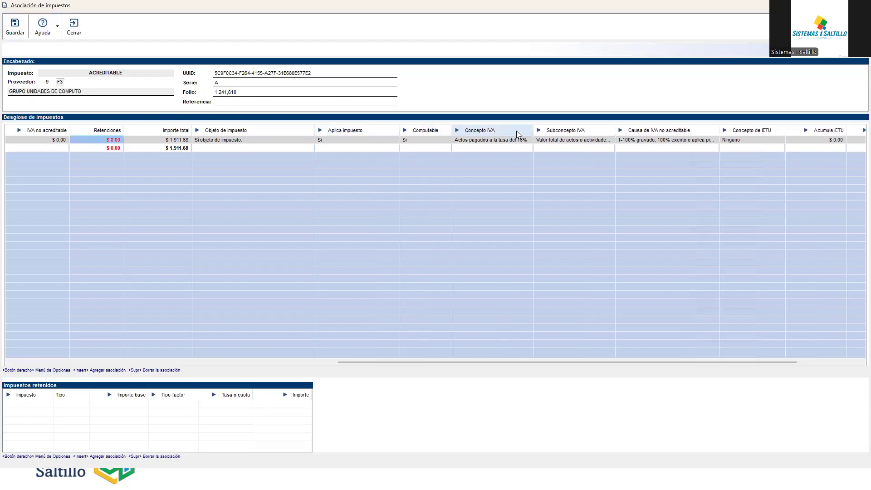
{"action": "left_click_drag", "start_coordinate": [533, 131], "coordinate": [559, 131]}
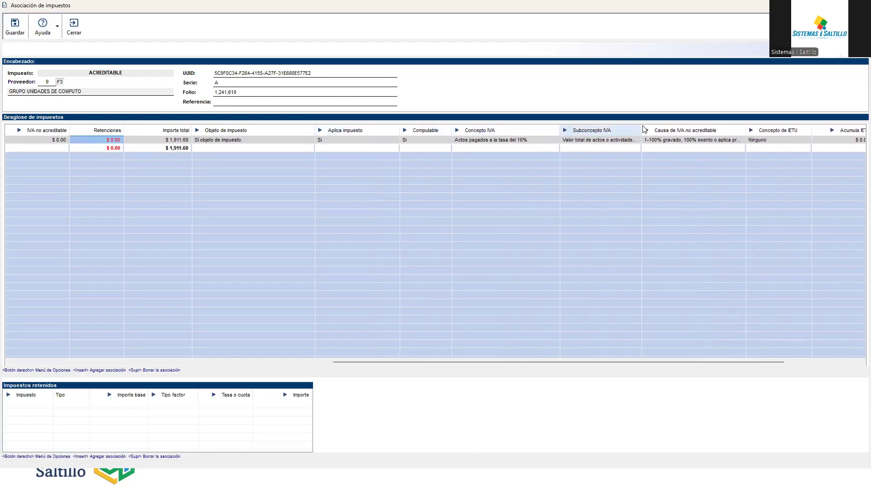
{"action": "left_click_drag", "start_coordinate": [641, 130], "coordinate": [654, 130]}
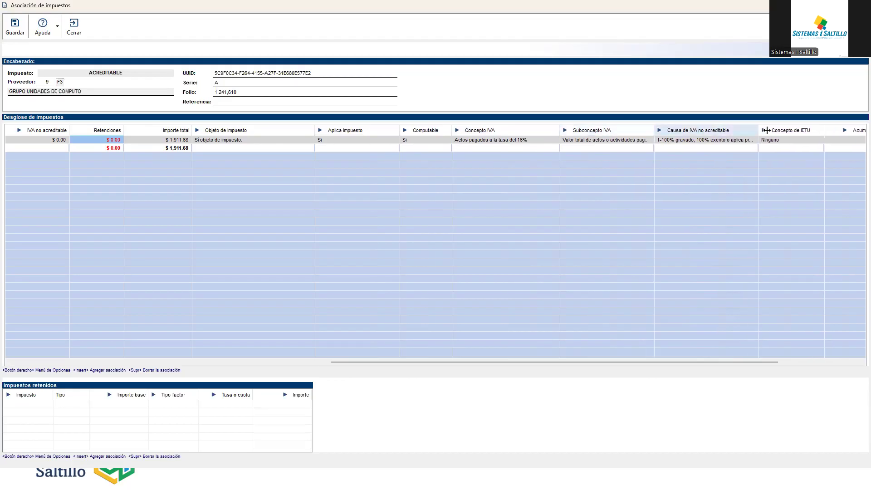
{"action": "left_click_drag", "start_coordinate": [798, 130], "coordinate": [812, 131]}
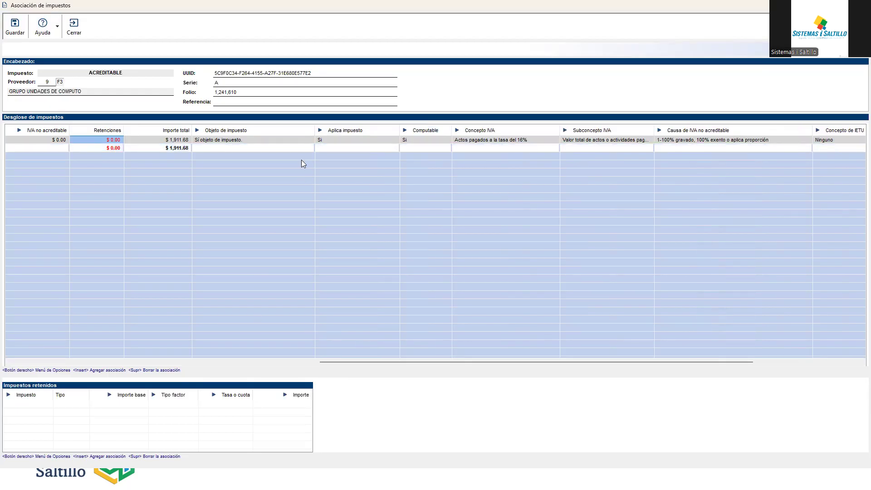
Review the available options for Objeto de impuesto and Aplica impuesto on the IVA line.
{"action": "left_click_drag", "start_coordinate": [427, 361], "coordinate": [367, 369]}
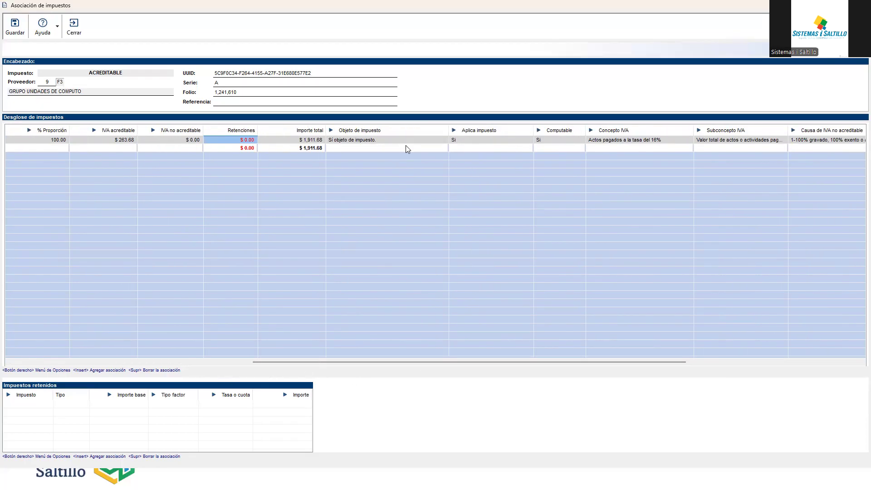
{"action": "left_click", "coordinate": [447, 140]}
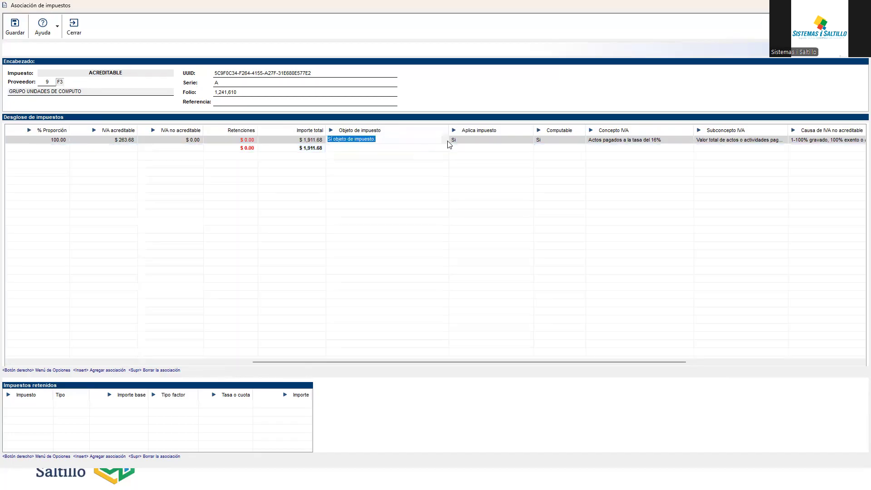
{"action": "left_click", "coordinate": [447, 141]}
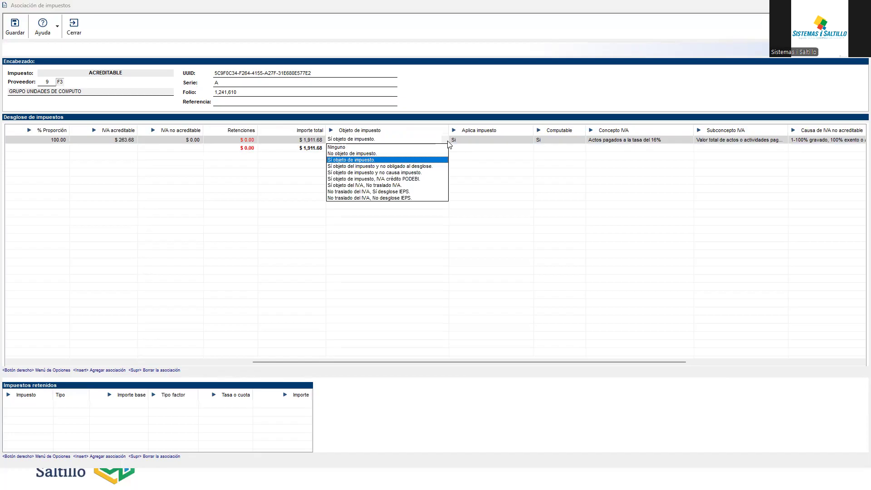
{"action": "left_click", "coordinate": [526, 138]}
{"action": "left_click", "coordinate": [530, 138]}
{"action": "left_click", "coordinate": [529, 139]}
{"action": "left_click", "coordinate": [530, 138]}
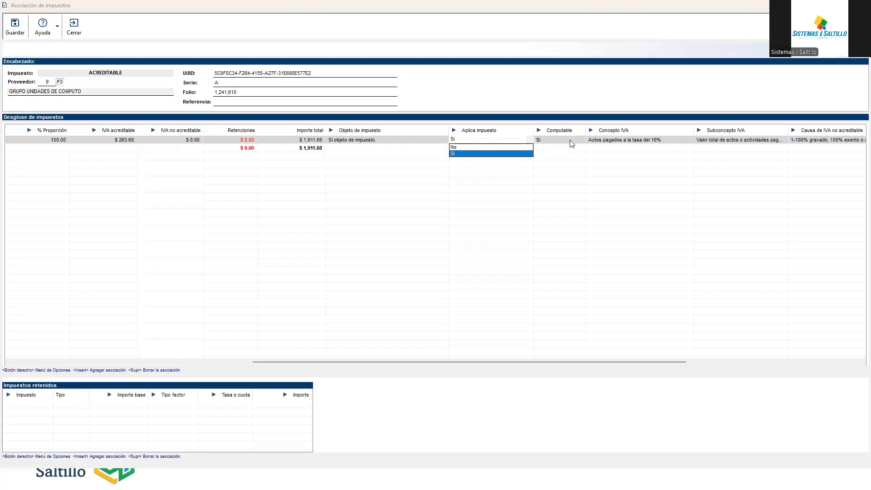
Review the available options for Computable and Concepto IVA on the IVA line.
{"action": "left_click", "coordinate": [580, 139]}
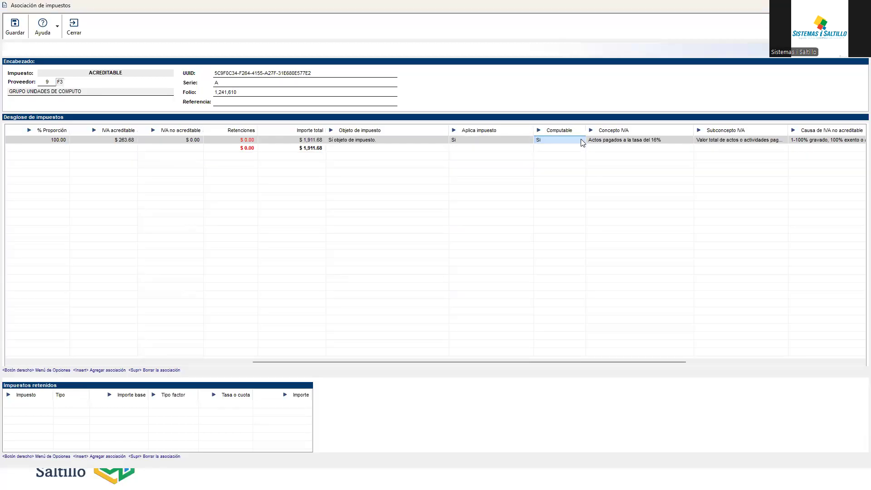
{"action": "left_click", "coordinate": [581, 138]}
{"action": "left_click", "coordinate": [580, 138]}
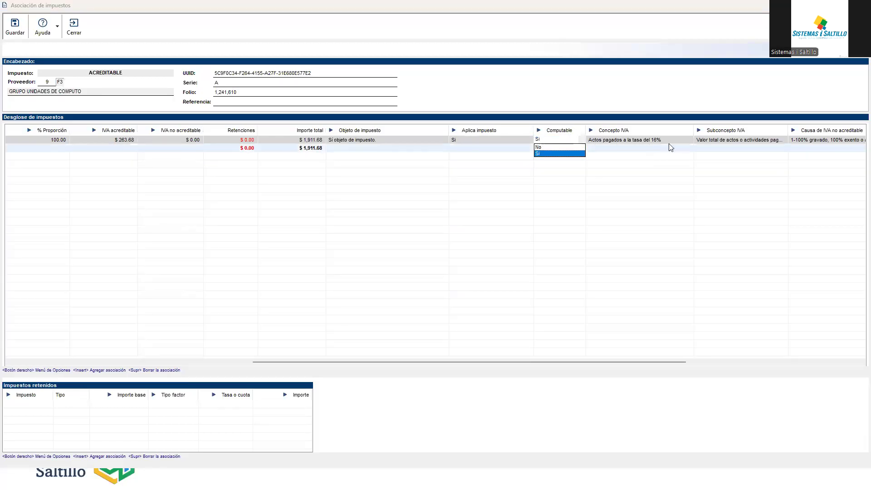
{"action": "left_click", "coordinate": [683, 140]}
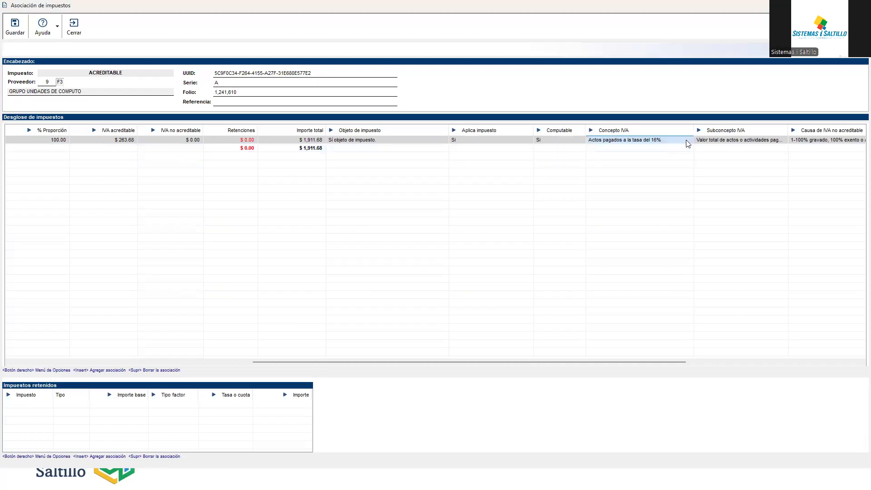
{"action": "left_click", "coordinate": [686, 140]}
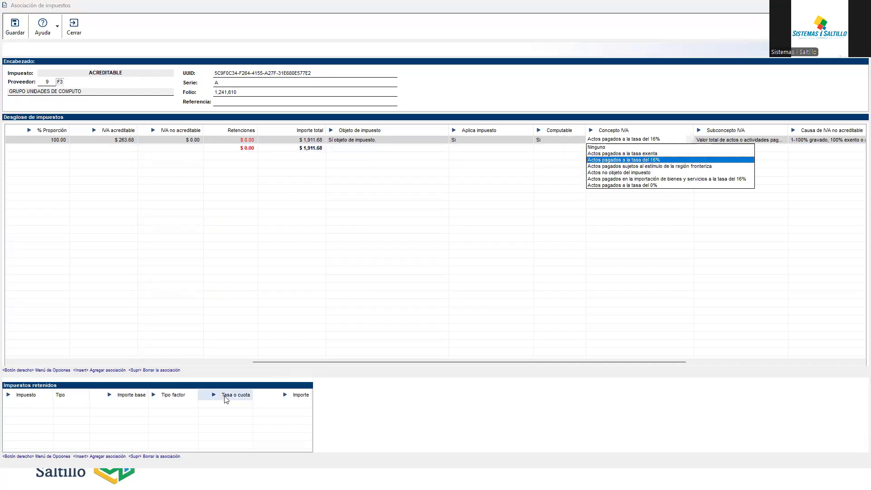
Check the Subconcepto IVA and the available options for Causa de IVA no acreditable on the IVA line.
{"action": "left_click_drag", "start_coordinate": [368, 362], "coordinate": [557, 363]}
{"action": "left_click", "coordinate": [441, 141]}
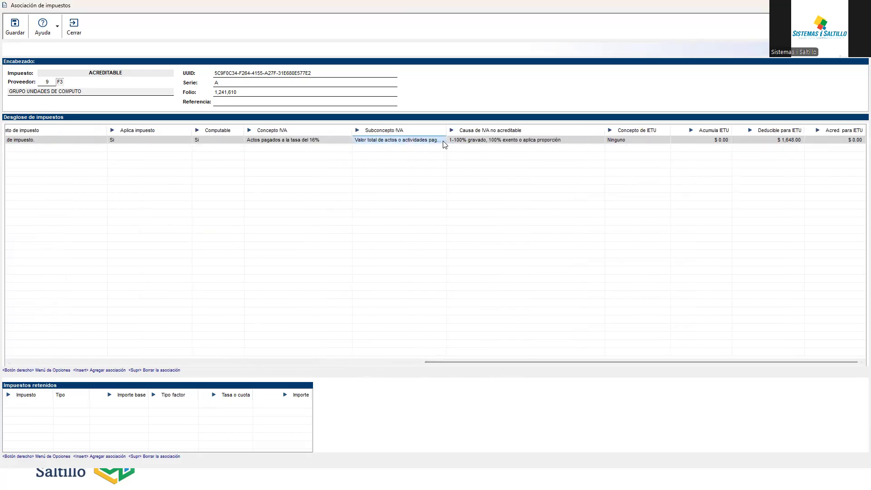
{"action": "left_click", "coordinate": [444, 140]}
{"action": "left_click", "coordinate": [600, 141]}
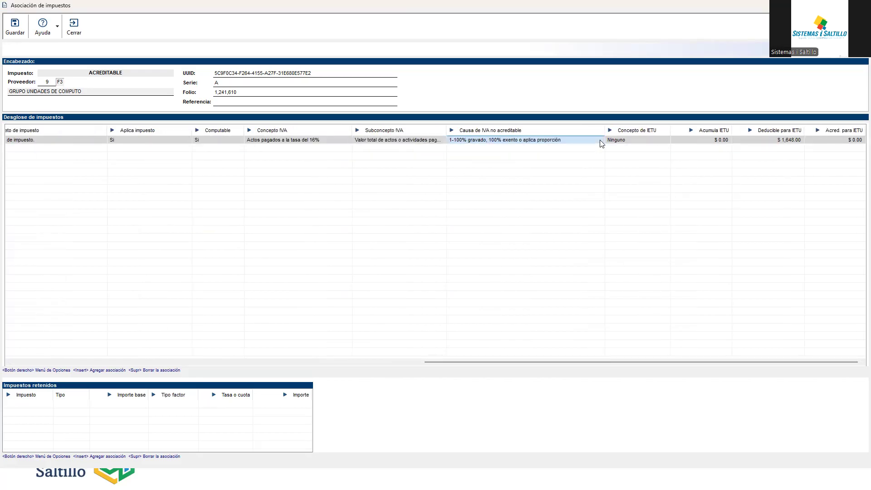
{"action": "left_click", "coordinate": [601, 141]}
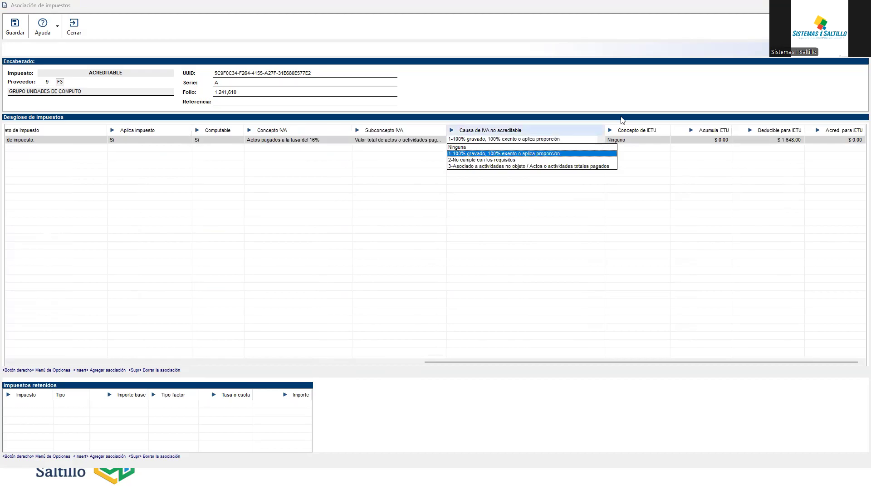
{"action": "left_click", "coordinate": [640, 88]}
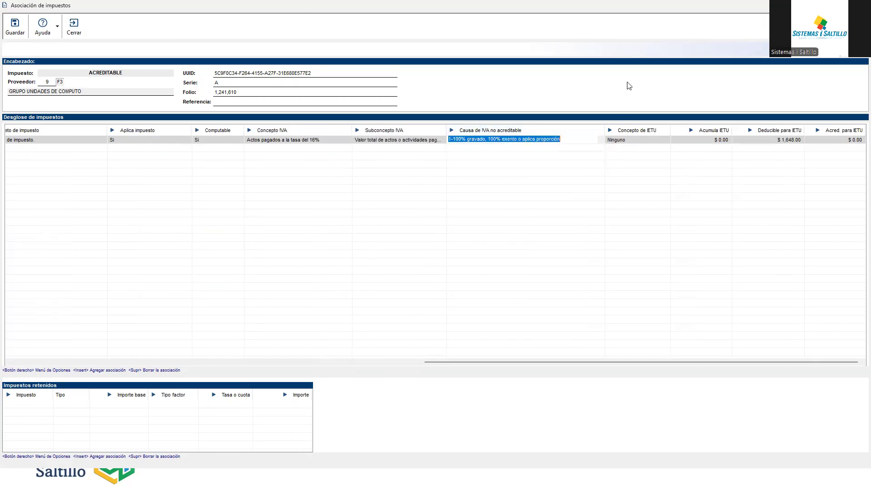
Close the tax association without saving changes.
{"action": "left_click", "coordinate": [83, 30]}
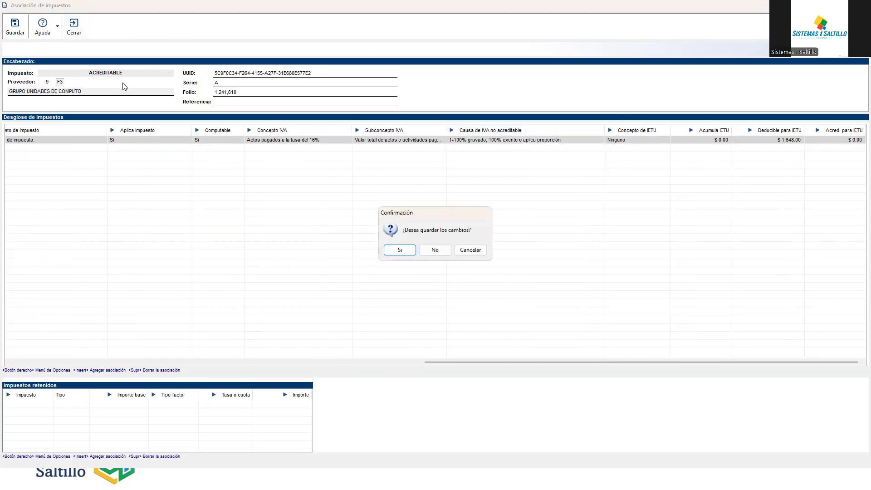
{"action": "key", "text": "Tab"}
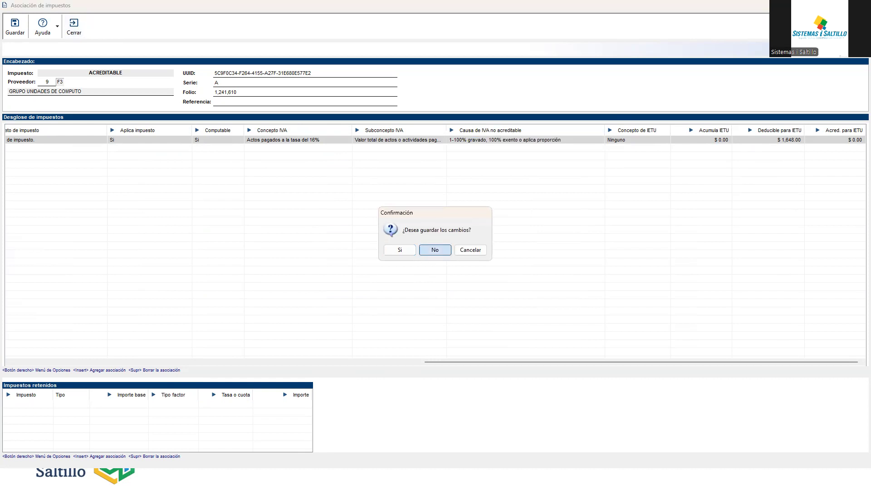
{"action": "key", "text": "Return"}
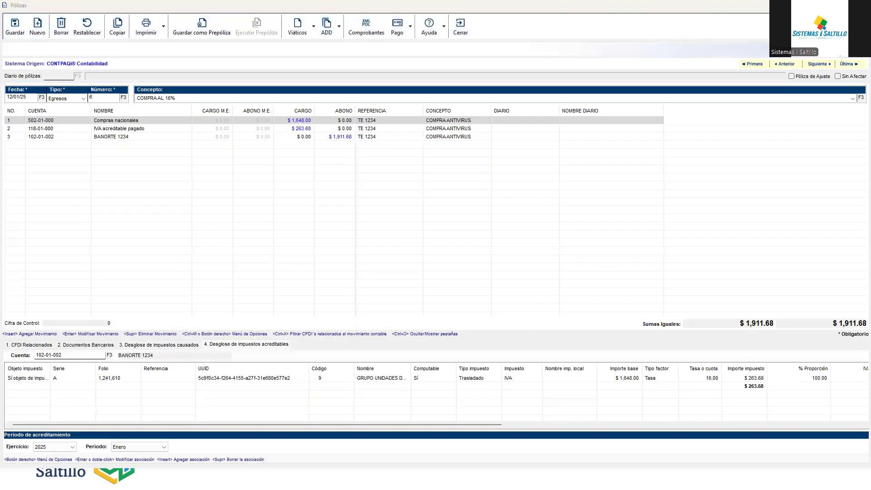
Switch to the slide presentation and go through the slides on automatic assignment of IVA concepts and subconcepts.
{"action": "key", "text": "alt+Tab"}
{"action": "left_click", "coordinate": [408, 195]}
{"action": "left_click", "coordinate": [409, 195]}
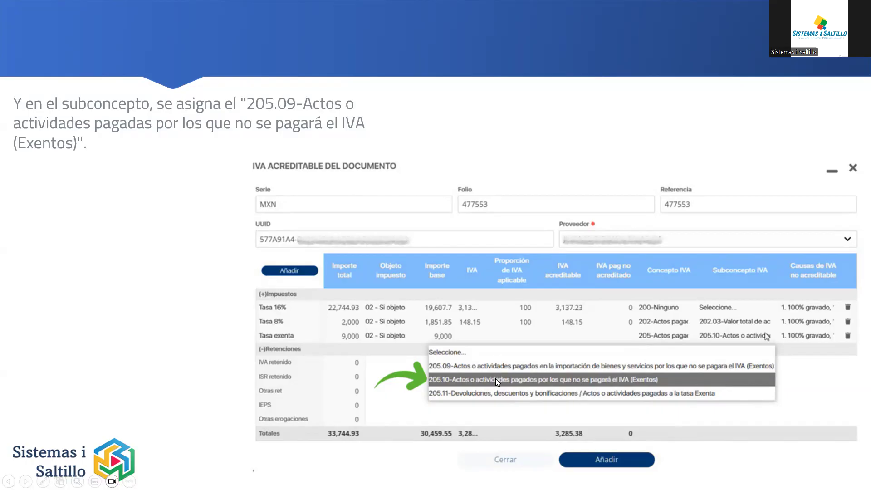
{"action": "key", "text": "Left"}
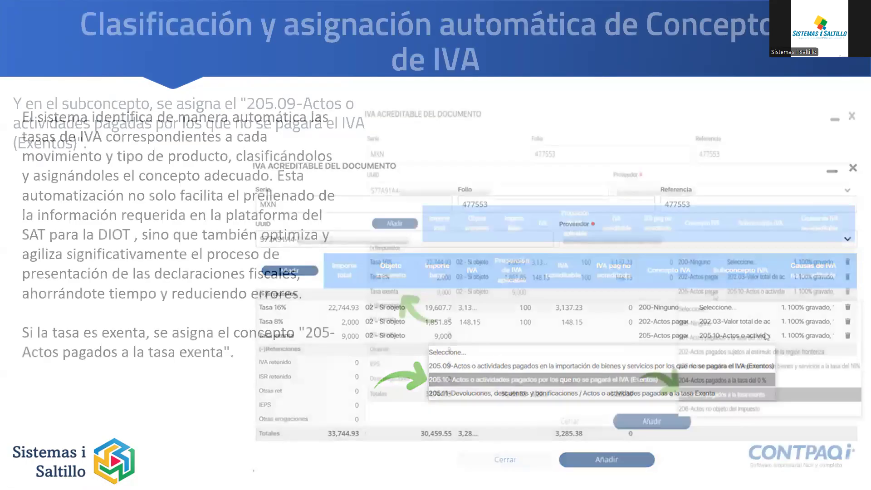
{"action": "key", "text": "Right"}
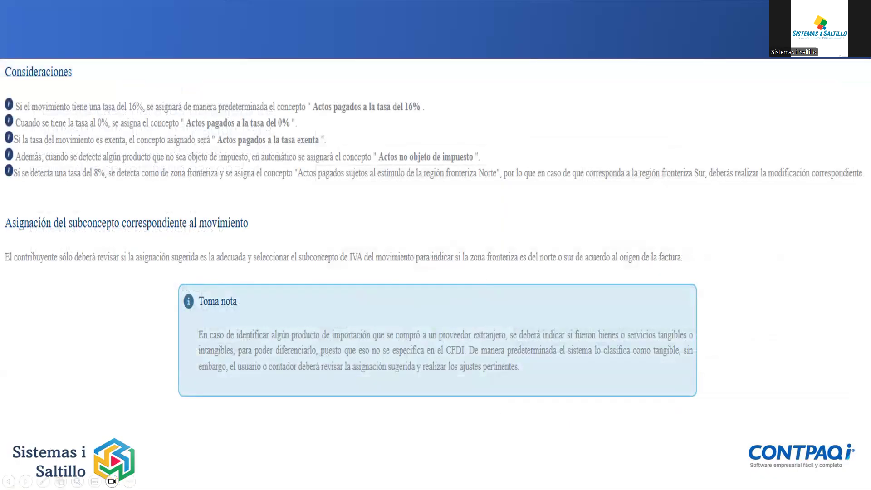
Return to CONTPAQi Contabilidad, reopen the GRUPO UNIDADES DE COMPUTO tax association maximized, and view its IVA concept columns.
{"action": "key", "text": "alt+Tab"}
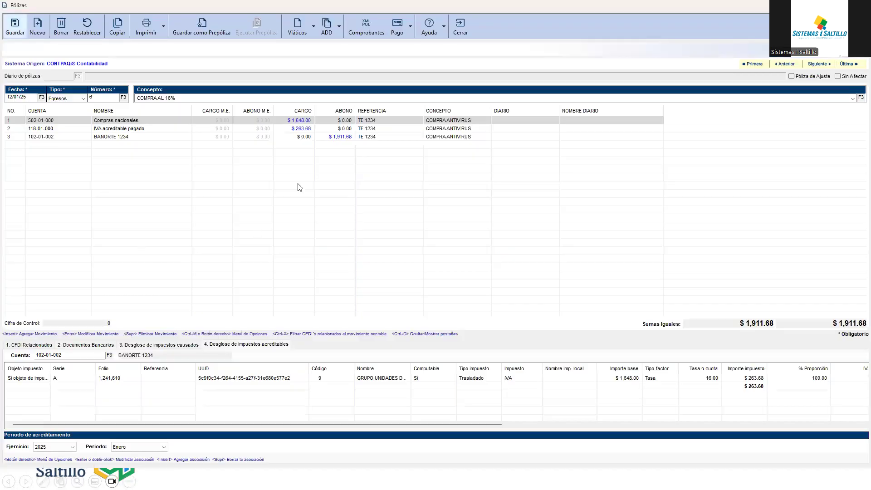
{"action": "double_click", "coordinate": [376, 378]}
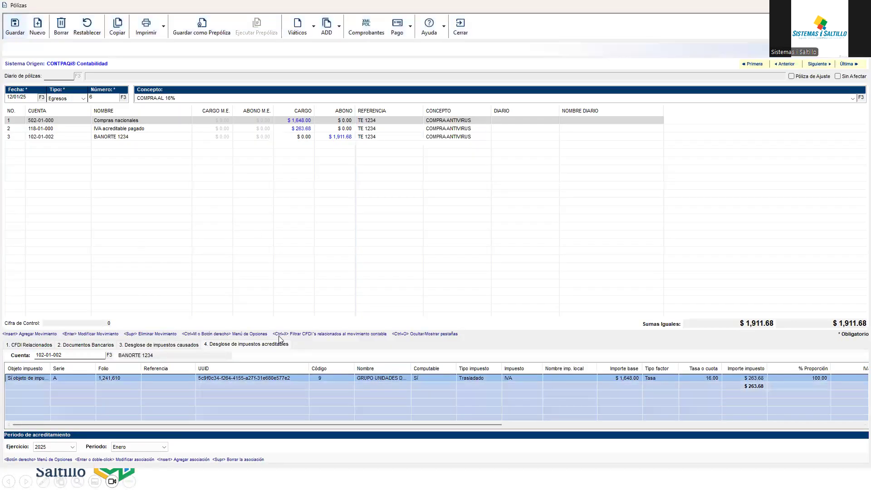
{"action": "left_click", "coordinate": [707, 82]}
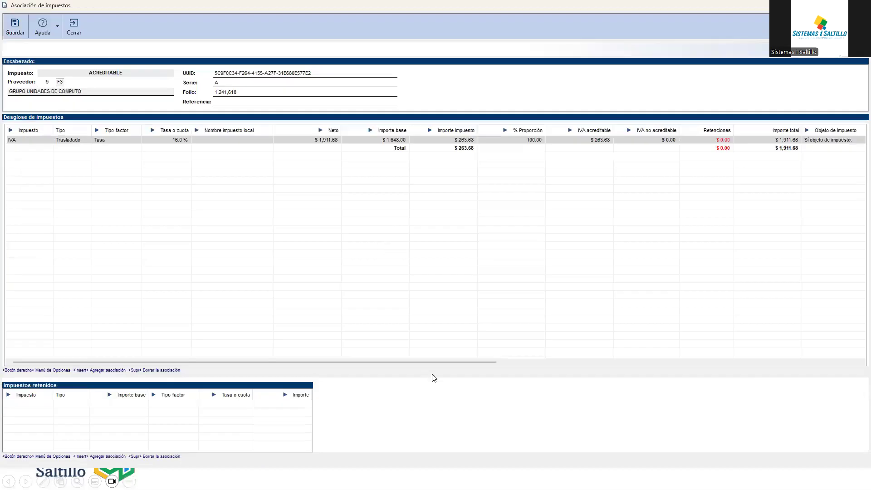
{"action": "left_click_drag", "start_coordinate": [431, 365], "coordinate": [795, 383]}
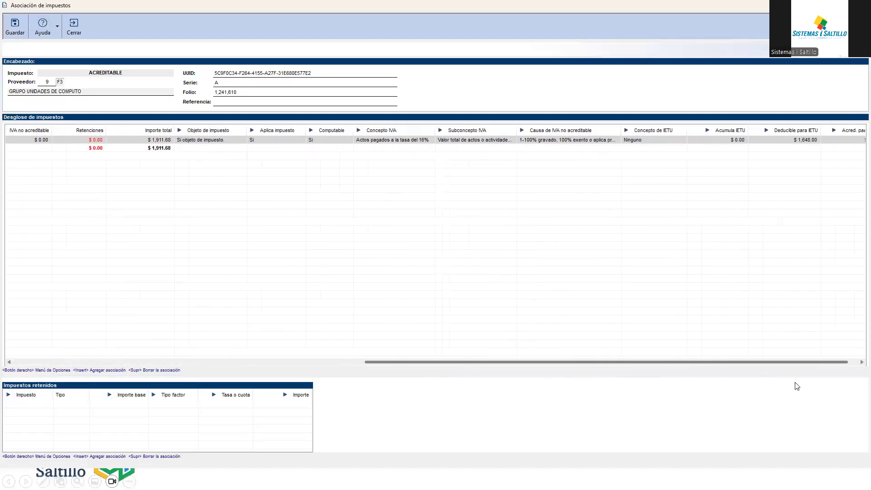
Try "Actos pagados sujetos al estímulo de la región fronteriza" as Concepto IVA and check the available Subconcepto IVA and non-creditable cause options.
{"action": "left_click", "coordinate": [507, 140]}
{"action": "left_click", "coordinate": [509, 137]}
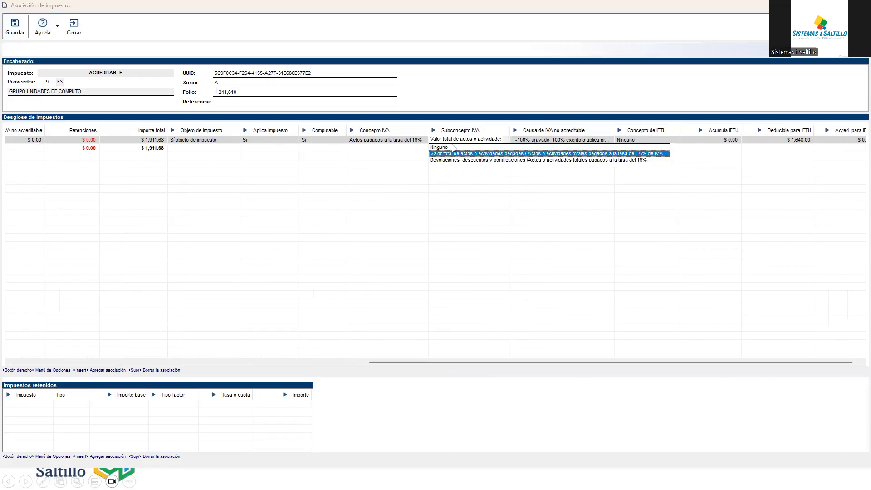
{"action": "left_click", "coordinate": [420, 140]}
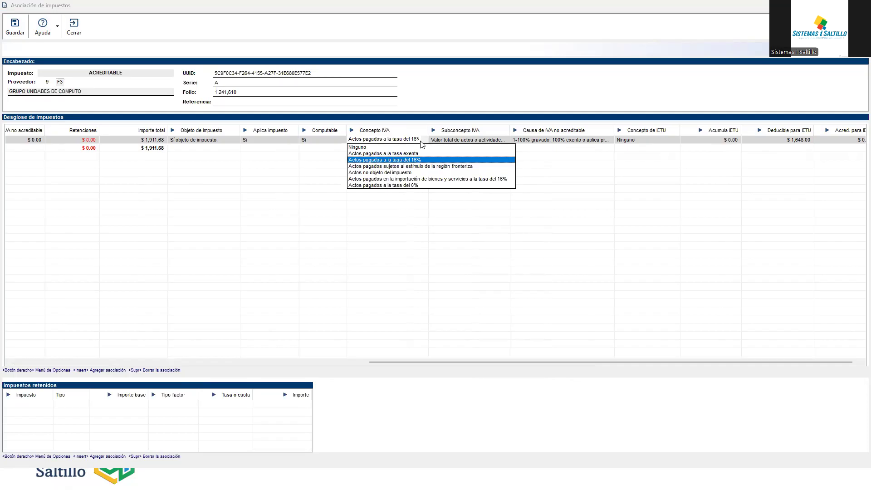
{"action": "left_click", "coordinate": [421, 166]}
{"action": "left_click", "coordinate": [492, 139]}
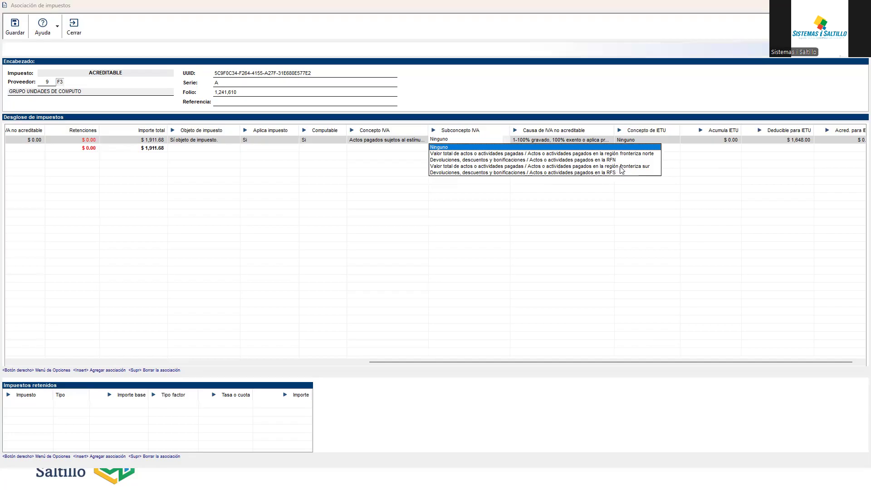
{"action": "left_click", "coordinate": [581, 137]}
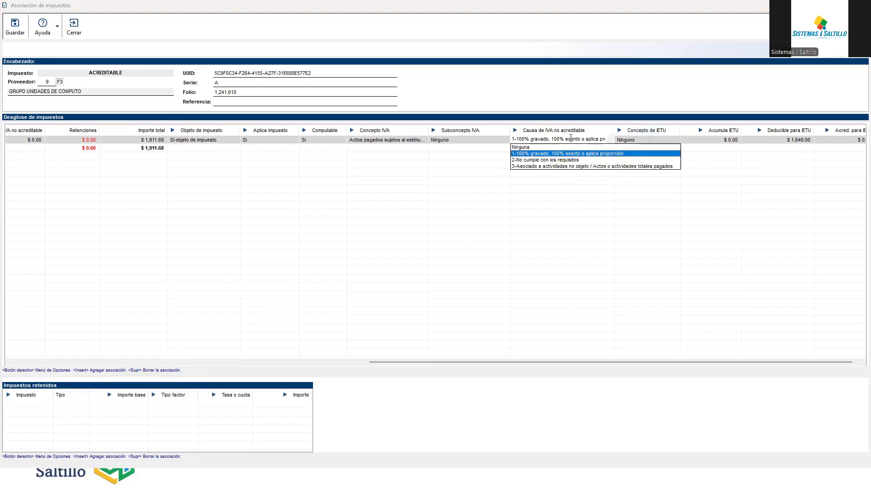
Try "Actos no objeto del impuesto" as Concepto IVA and check the available Subconcepto IVA and non-creditable cause options.
{"action": "left_click", "coordinate": [413, 140]}
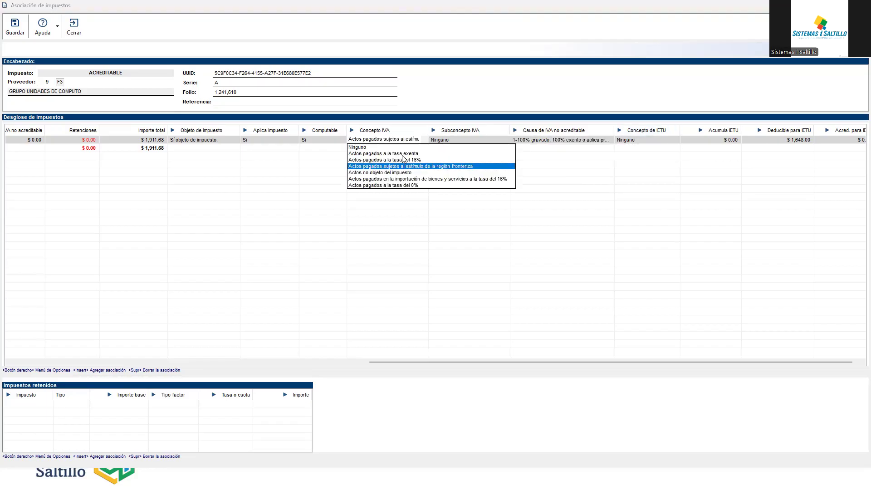
{"action": "left_click", "coordinate": [402, 173]}
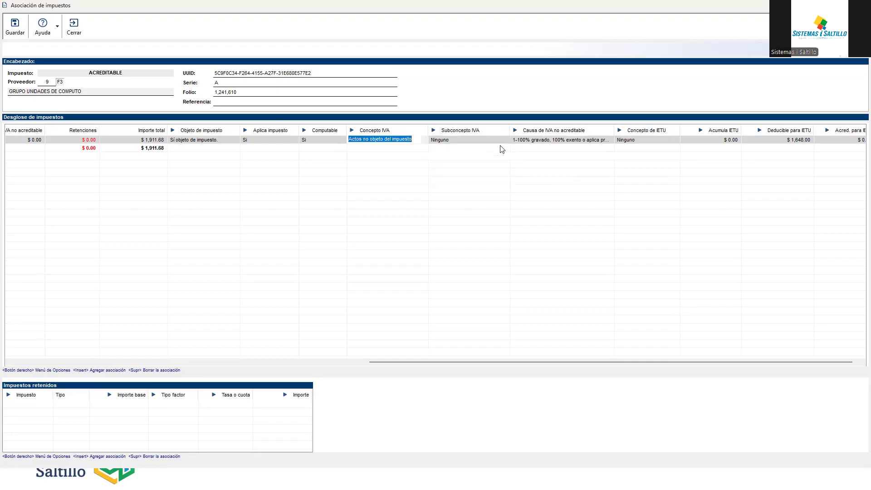
{"action": "left_click", "coordinate": [500, 141]}
{"action": "left_click", "coordinate": [501, 141]}
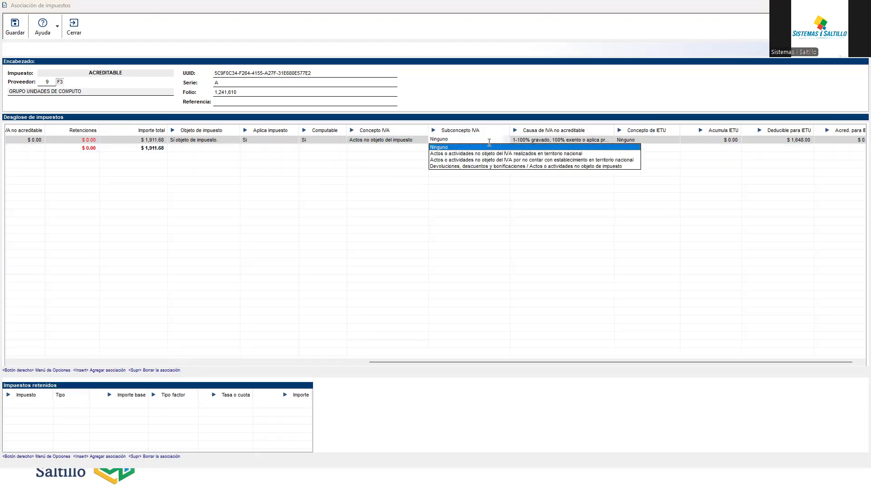
{"action": "left_click", "coordinate": [569, 141]}
{"action": "left_click", "coordinate": [570, 140]}
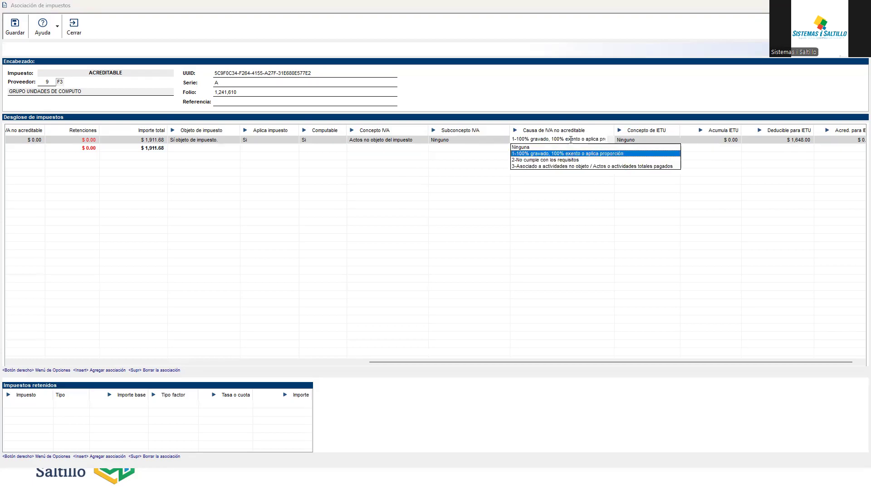
Check the subconcepts for "Actos pagados en la importación de bienes y servicios a la tasa del 16%" and close the association without saving.
{"action": "left_click", "coordinate": [392, 138]}
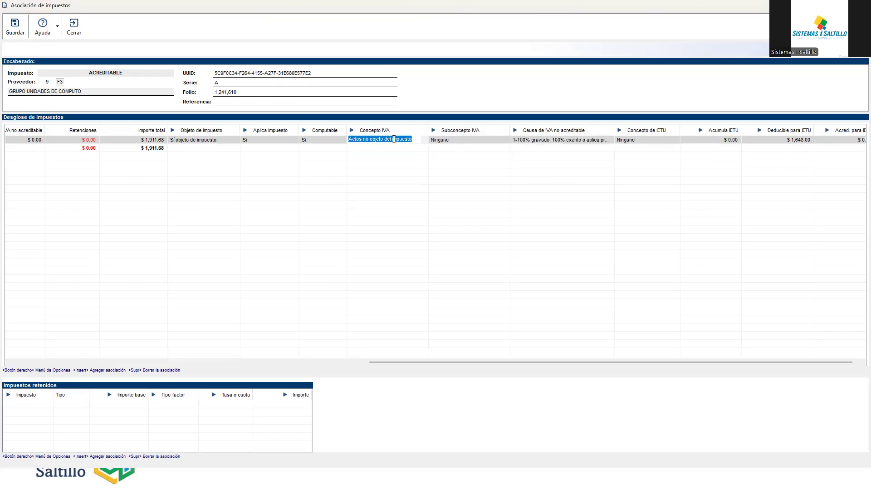
{"action": "left_click", "coordinate": [394, 139]}
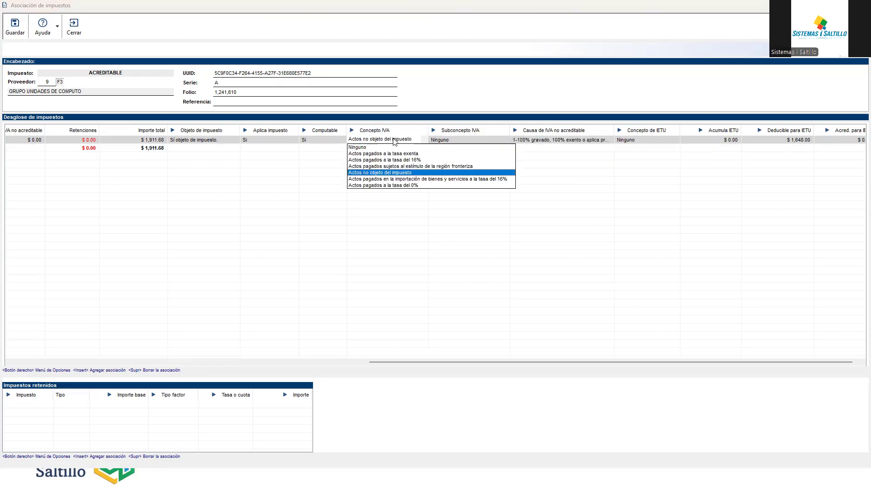
{"action": "left_click", "coordinate": [424, 179]}
{"action": "left_click", "coordinate": [493, 140]}
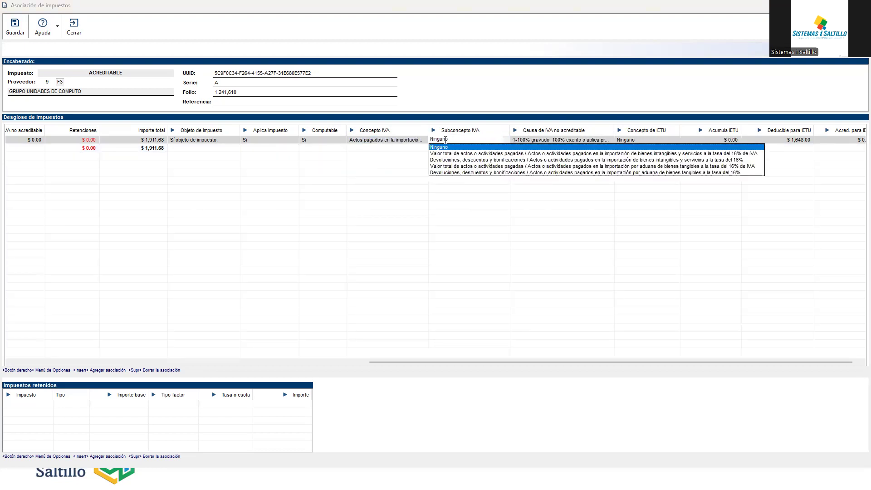
{"action": "left_click", "coordinate": [407, 141]}
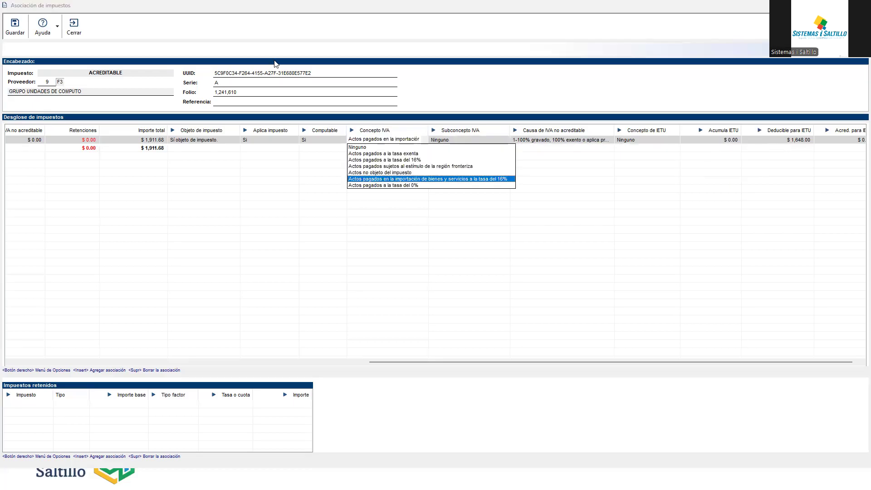
{"action": "left_click", "coordinate": [75, 26]}
{"action": "left_click", "coordinate": [443, 254]}
Delete the GRUPO UNIDADES DE COMPUTO line from the creditable tax breakdown and register the IVA control again from the CFDI.
{"action": "left_click", "coordinate": [399, 378]}
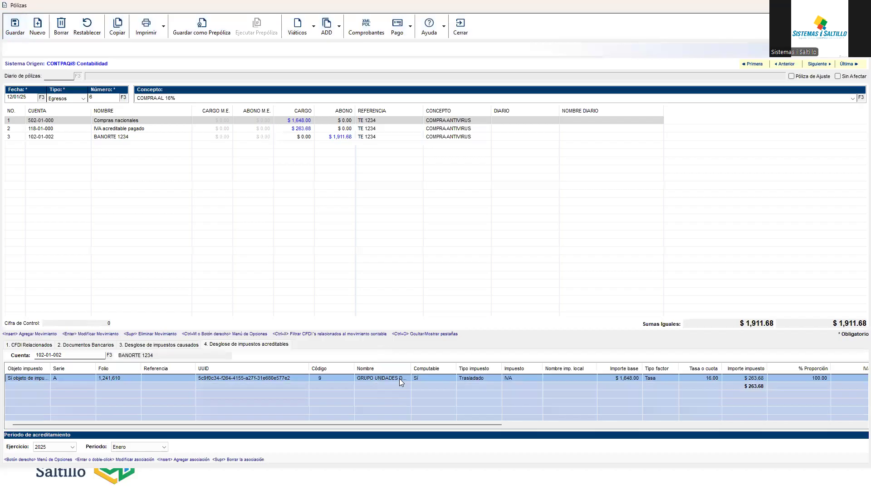
{"action": "key", "text": "Delete"}
{"action": "left_click", "coordinate": [436, 250]}
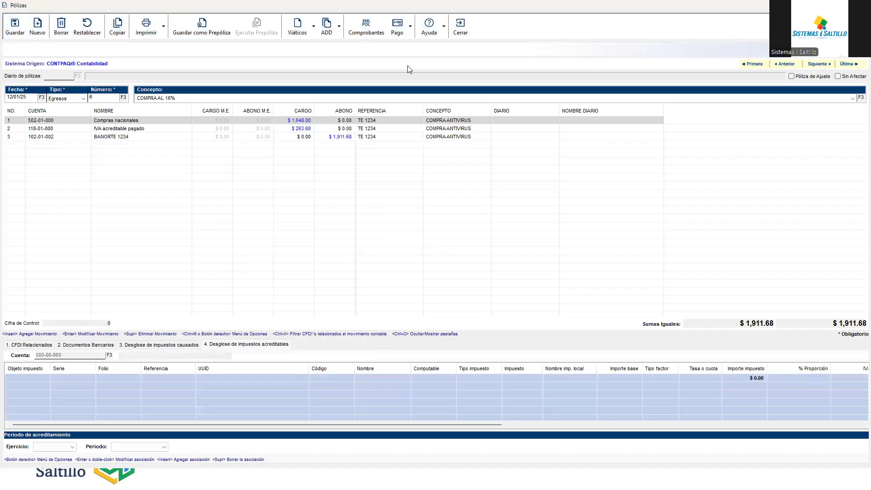
{"action": "left_click", "coordinate": [326, 26]}
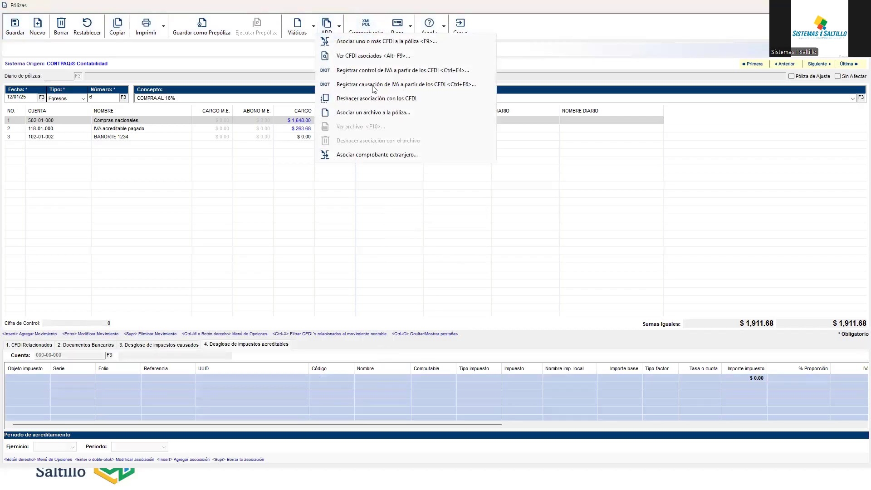
{"action": "left_click", "coordinate": [383, 71]}
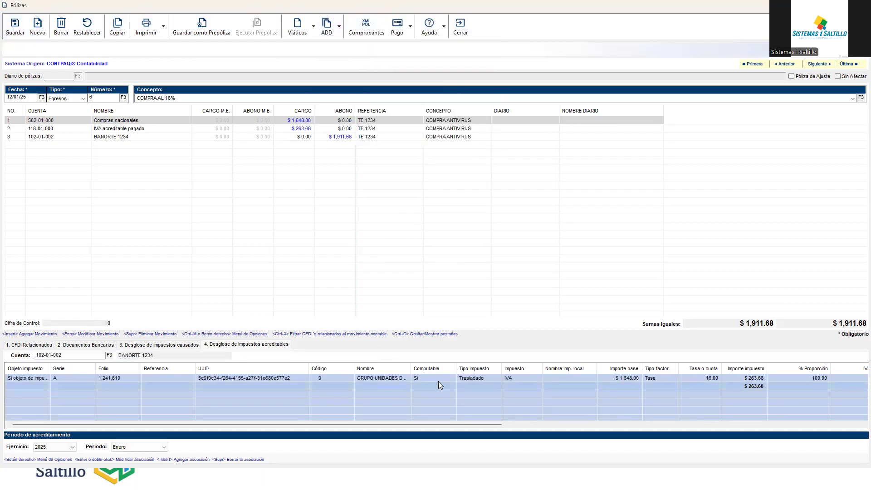
Open the regenerated tax association, widen its Concepto IVA, Subconcepto IVA and Causa de IVA no acreditable columns for review, and save it.
{"action": "double_click", "coordinate": [439, 382]}
{"action": "left_click_drag", "start_coordinate": [305, 283], "coordinate": [607, 288]}
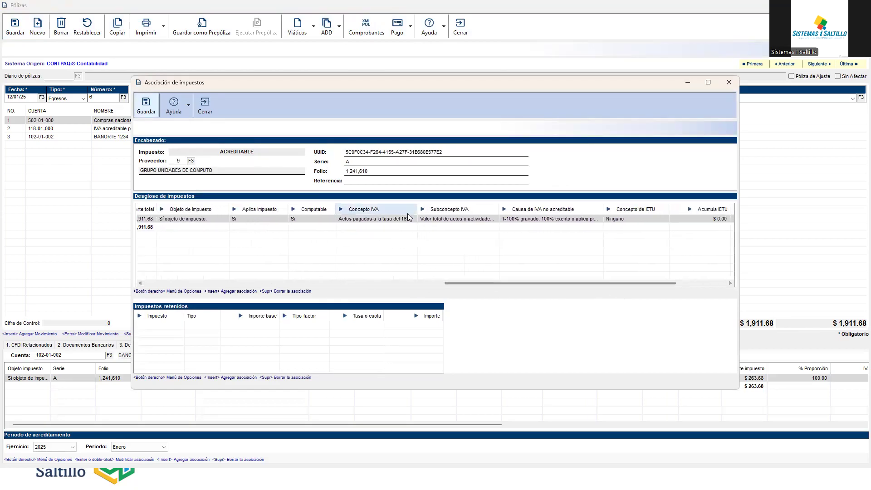
{"action": "left_click_drag", "start_coordinate": [416, 209], "coordinate": [469, 208]}
{"action": "left_click_drag", "start_coordinate": [551, 205], "coordinate": [723, 206]}
{"action": "left_click_drag", "start_coordinate": [586, 284], "coordinate": [660, 286]}
{"action": "double_click", "coordinate": [576, 211]}
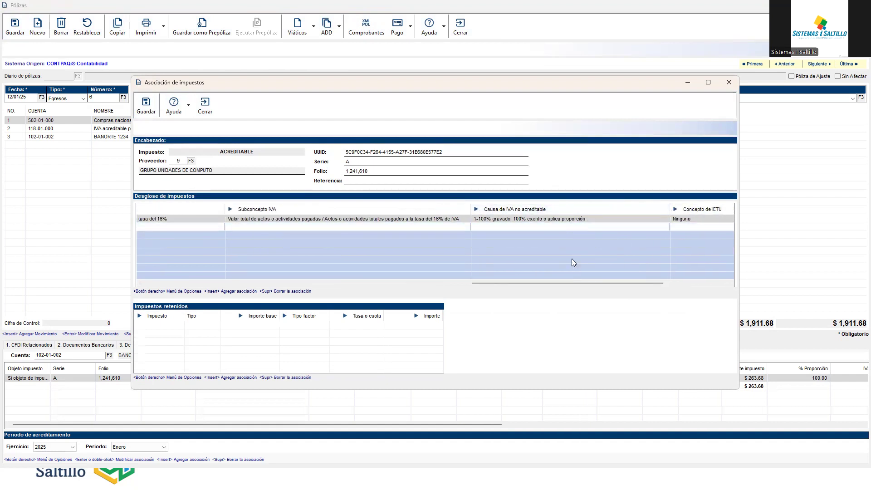
{"action": "left_click_drag", "start_coordinate": [574, 286], "coordinate": [456, 297]}
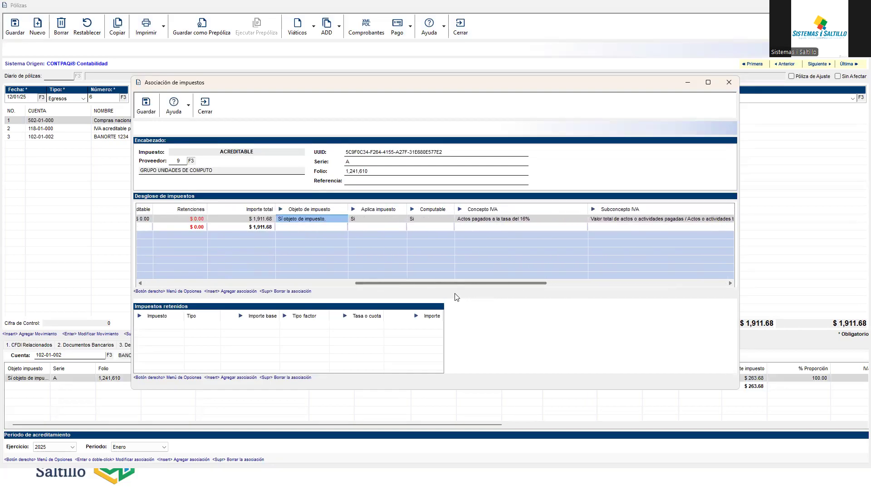
{"action": "left_click", "coordinate": [144, 107]}
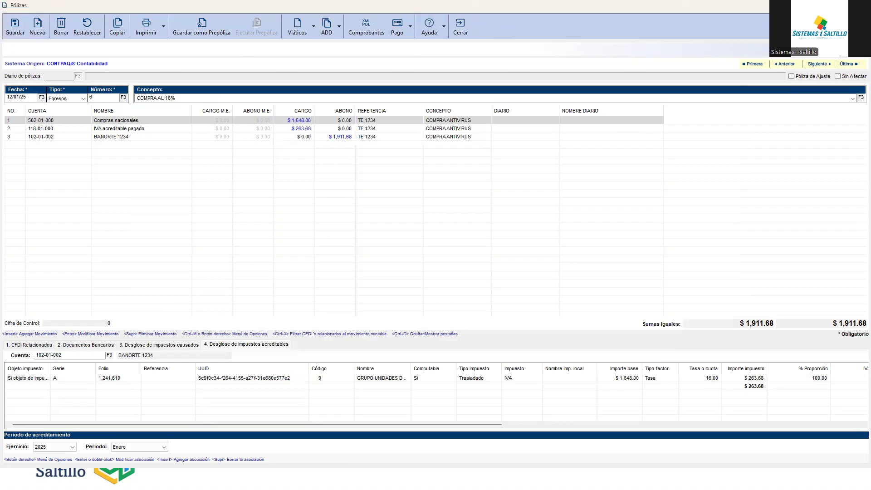
Switch to the presentation and go through the slides on non-creditable IVA causes, subconcept assignment, considerations and the Excel tax breakdown report.
{"action": "key", "text": "Right"}
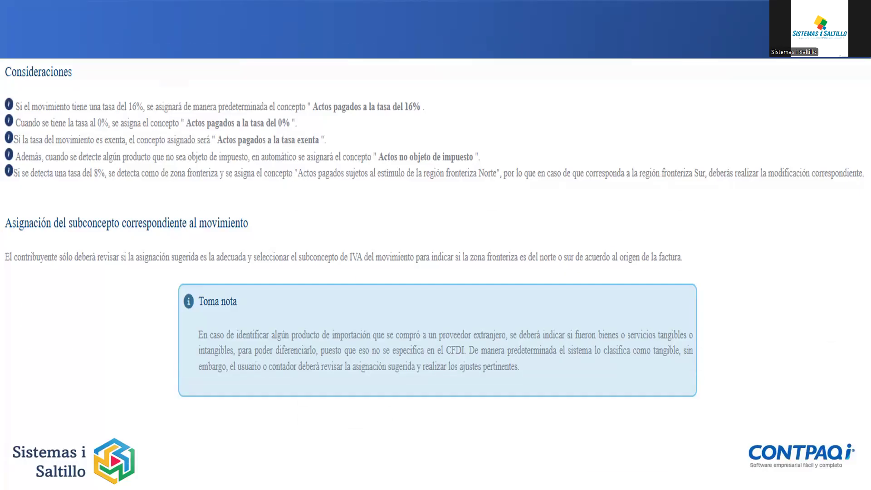
{"action": "key", "text": "Right"}
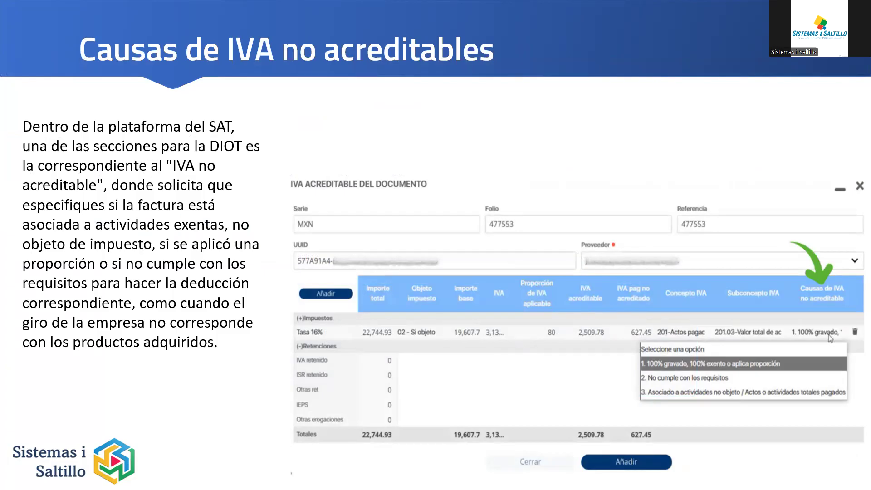
{"action": "key", "text": "Right"}
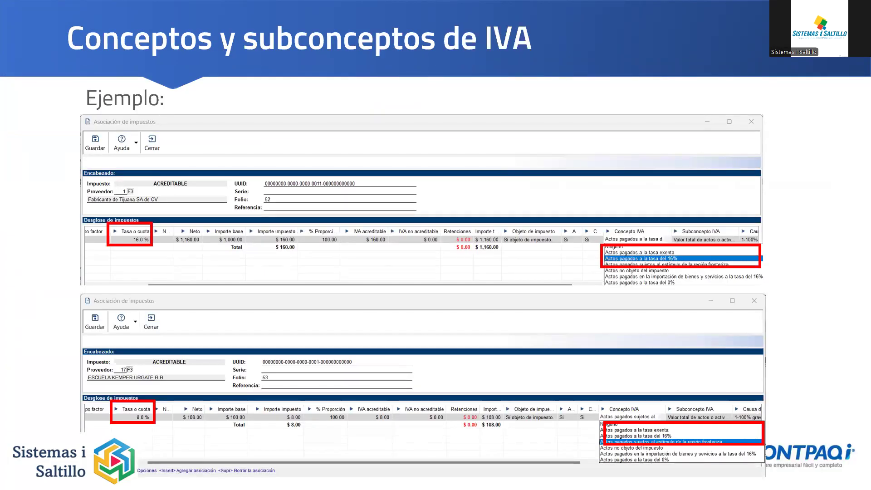
{"action": "key", "text": "Right"}
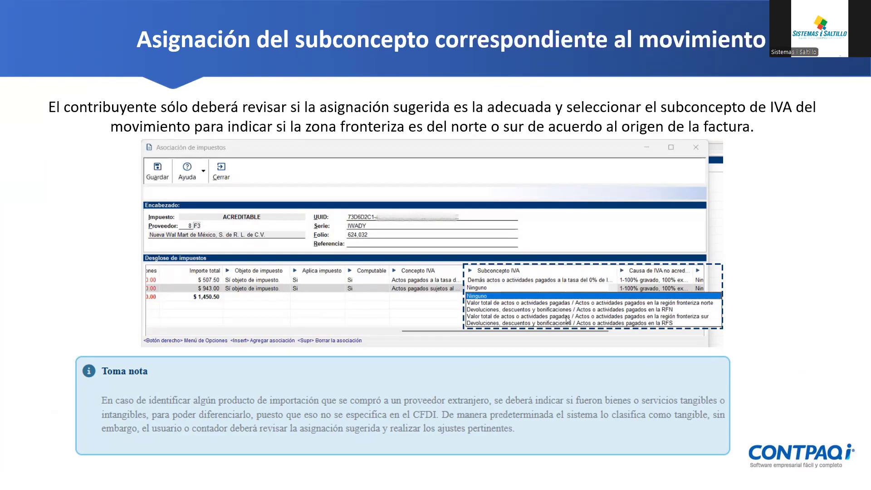
{"action": "key", "text": "Right"}
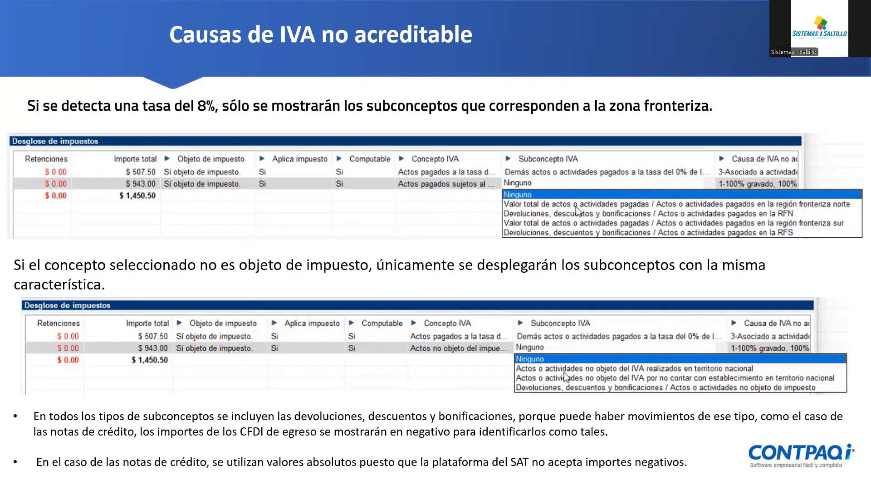
{"action": "key", "text": "Left"}
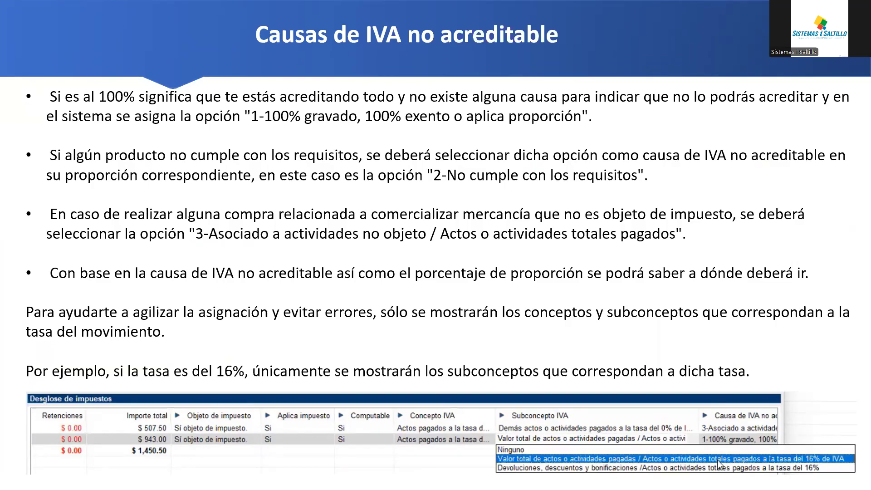
{"action": "key", "text": "Right"}
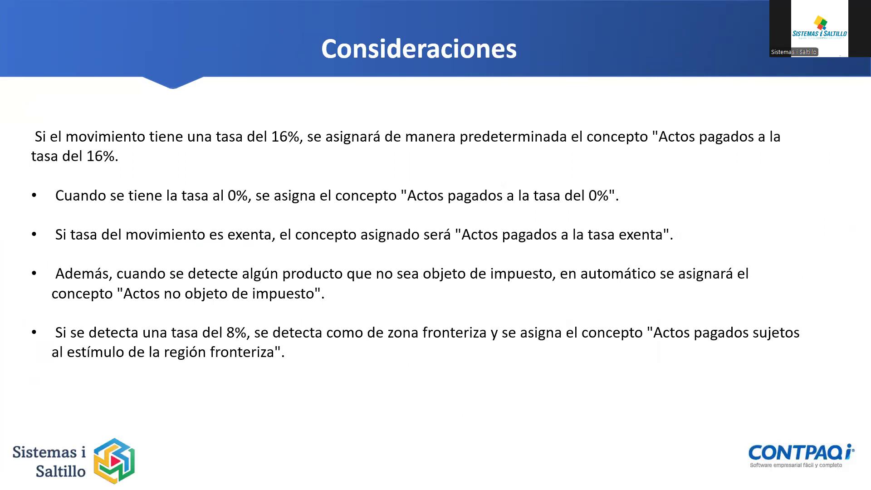
{"action": "key", "text": "Right"}
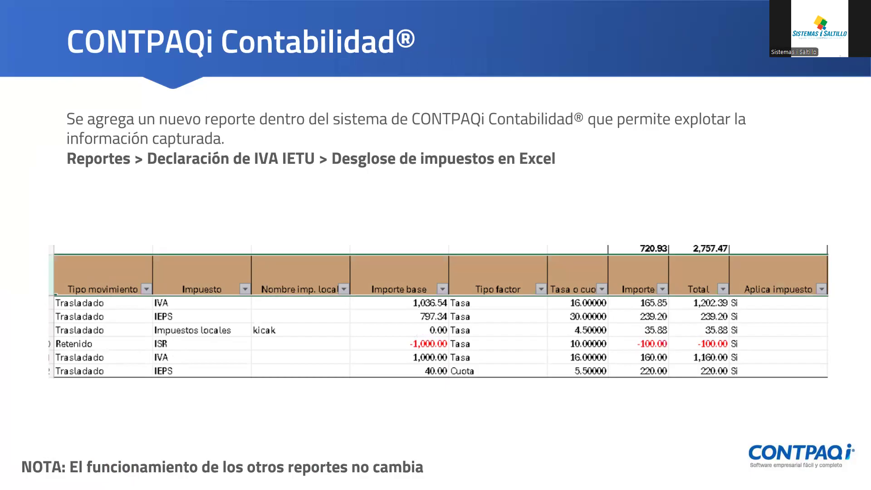
Return to CONTPAQi Contabilidad, close the policy, and open the "Movimientos, auxiliares del catálogo" report.
{"action": "key", "text": "alt+Tab"}
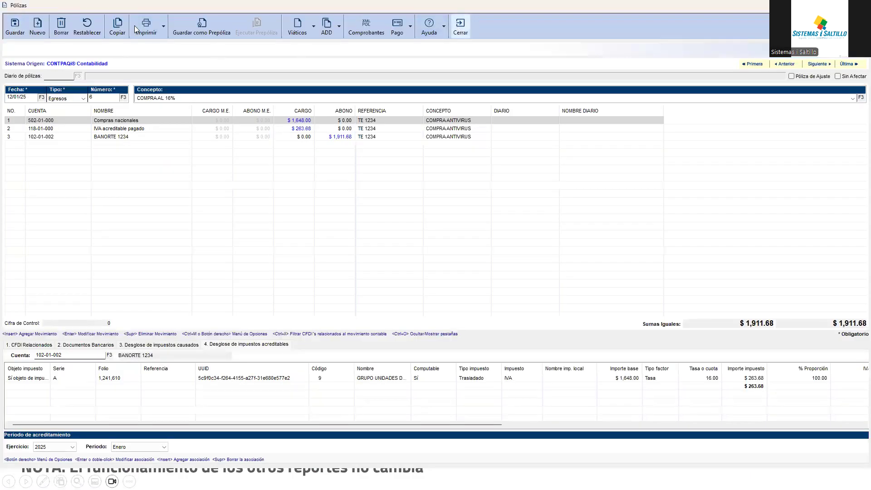
{"action": "left_click", "coordinate": [459, 28]}
{"action": "left_click", "coordinate": [262, 78]}
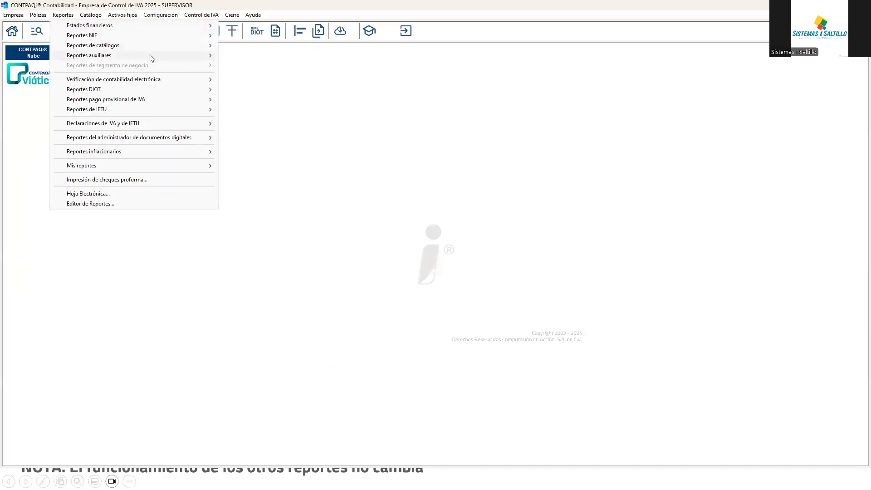
{"action": "mouse_move", "coordinate": [151, 55]}
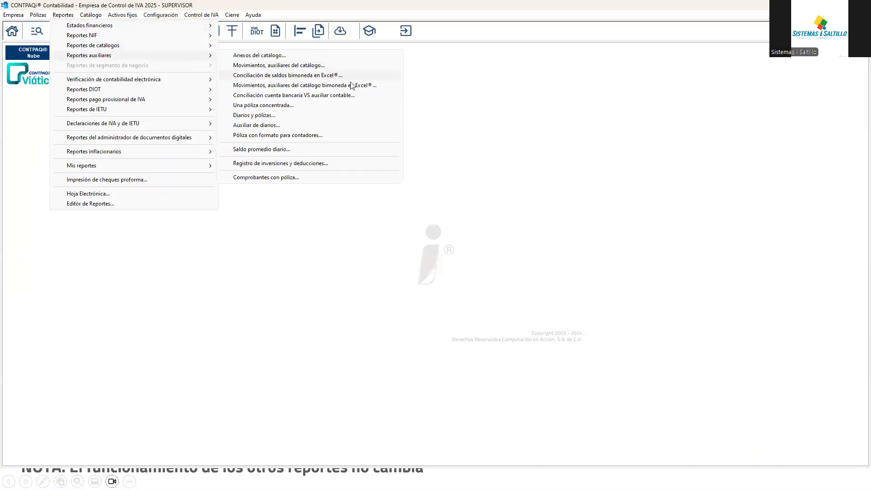
{"action": "left_click", "coordinate": [272, 65]}
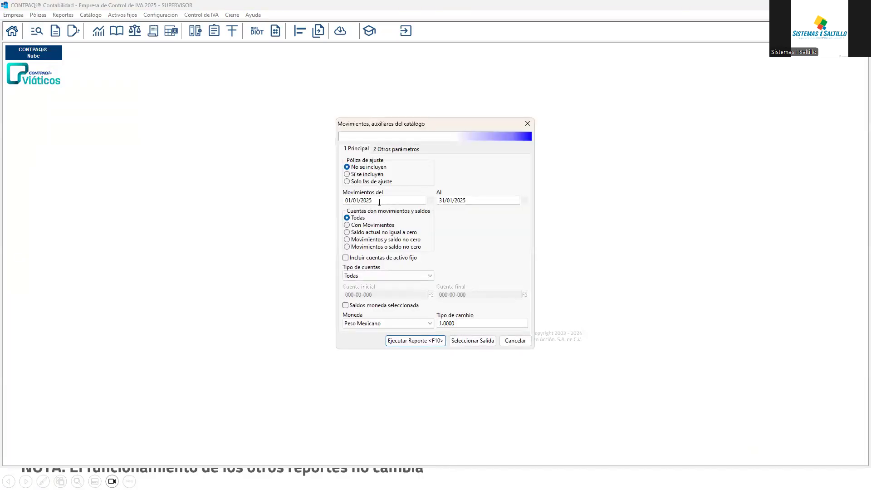
Limit the report to some accounts (Algunas), from 118-01-000 to 118-01-000, and run it for 01/01/2025 to 31/01/2025.
{"action": "left_click", "coordinate": [370, 277]}
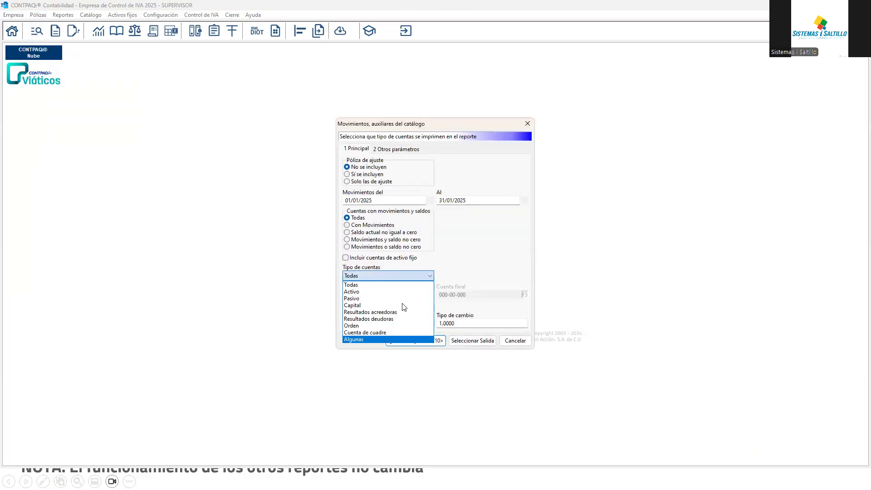
{"action": "key", "text": "Return"}
{"action": "left_click", "coordinate": [430, 295]}
{"action": "type", "text": "11801"}
{"action": "key", "text": "Return"}
{"action": "key", "text": "Tab"}
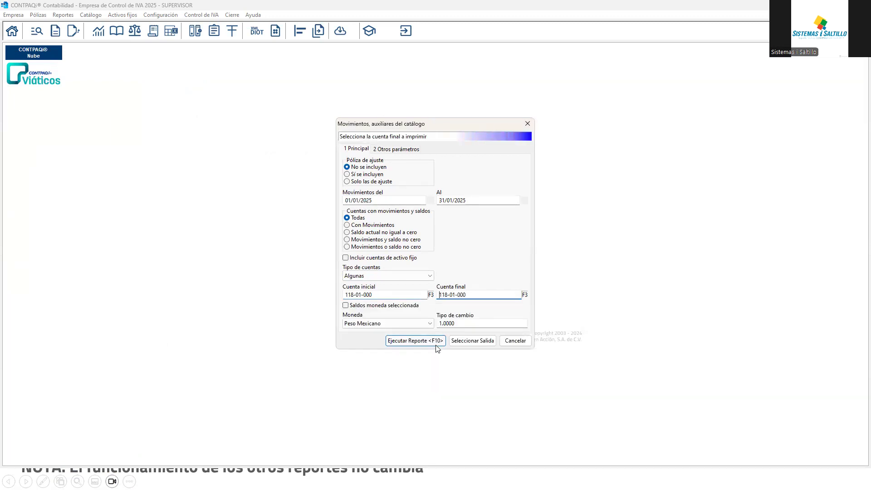
{"action": "left_click", "coordinate": [436, 345]}
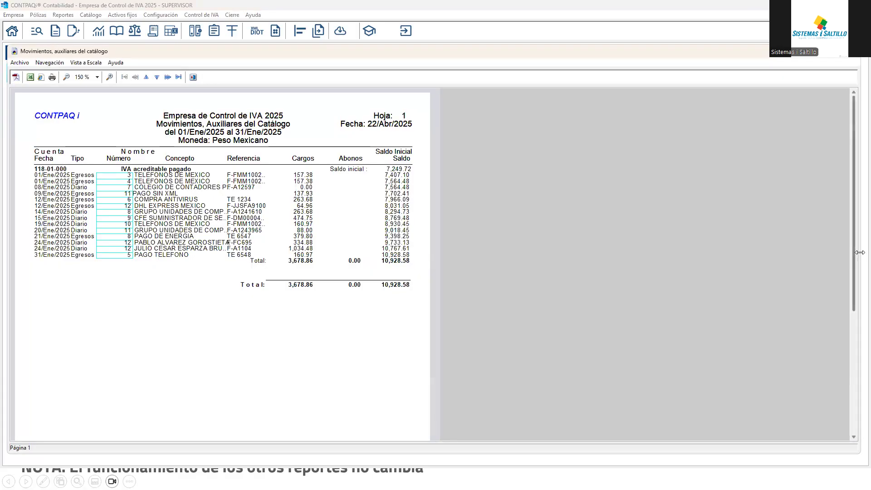
Narrow the "Movimientos, auxiliares del catálogo" report window, shift it aside, and open the DIOT report "Auxiliar de movimientos de control de IVA".
{"action": "left_click_drag", "start_coordinate": [859, 253], "coordinate": [472, 220]}
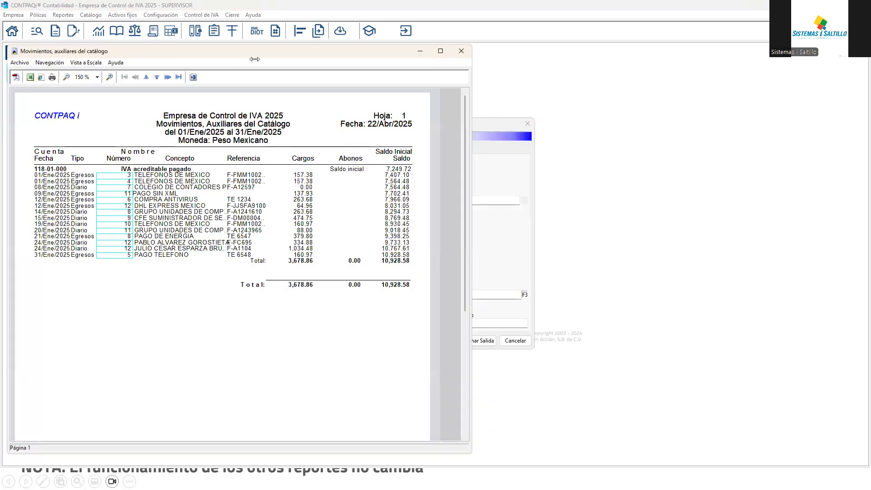
{"action": "left_click_drag", "start_coordinate": [254, 52], "coordinate": [244, 52]}
{"action": "left_click", "coordinate": [63, 14]}
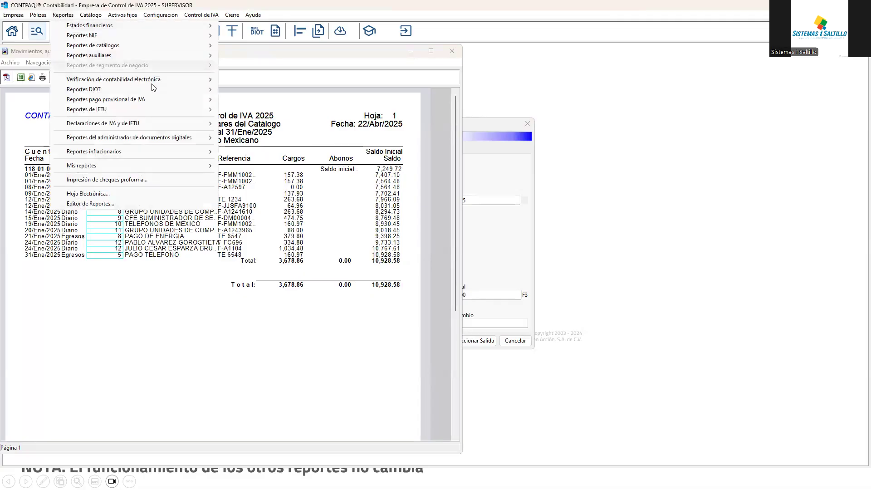
{"action": "mouse_move", "coordinate": [187, 91]}
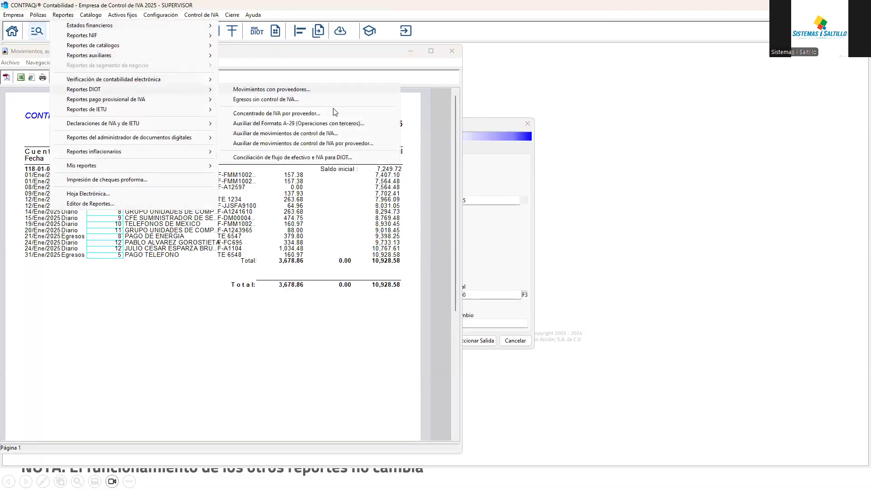
{"action": "left_click", "coordinate": [339, 134]}
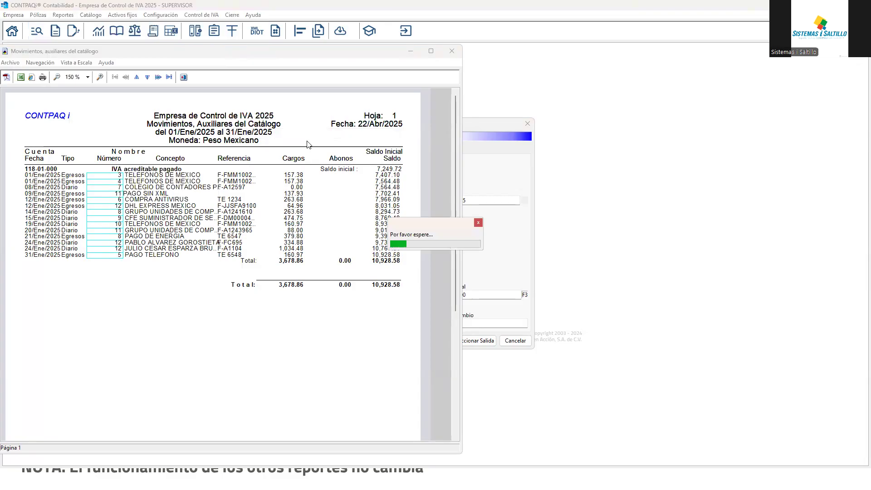
Run the control de IVA auxiliary for all suppliers, Enero to Enero 2025, and place its window below the catalog movements report.
{"action": "left_click_drag", "start_coordinate": [343, 101], "coordinate": [521, 70]}
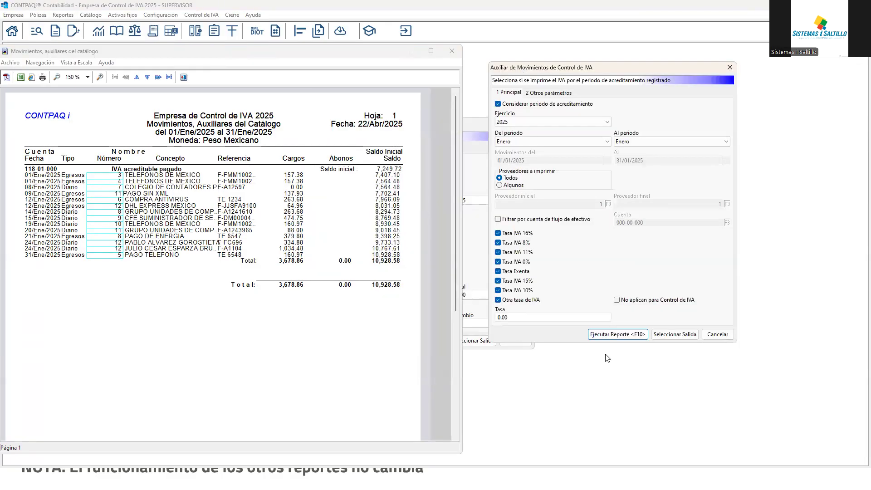
{"action": "left_click", "coordinate": [613, 335]}
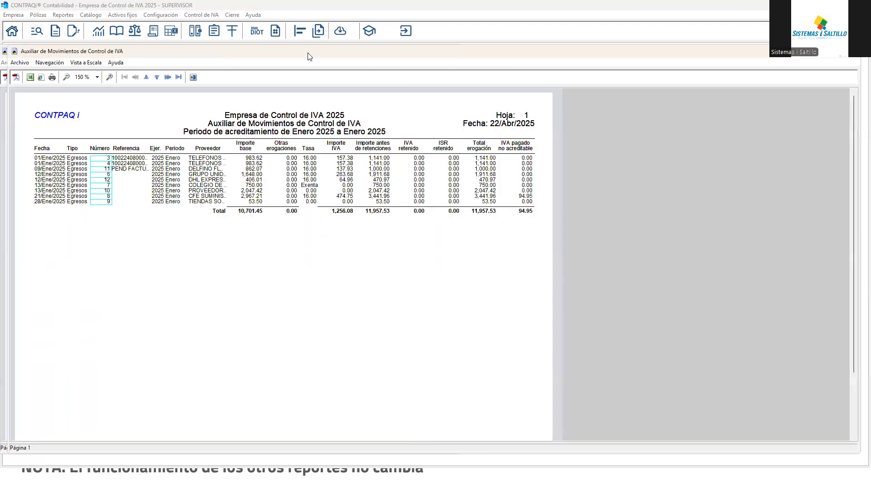
{"action": "left_click_drag", "start_coordinate": [267, 45], "coordinate": [401, 307]}
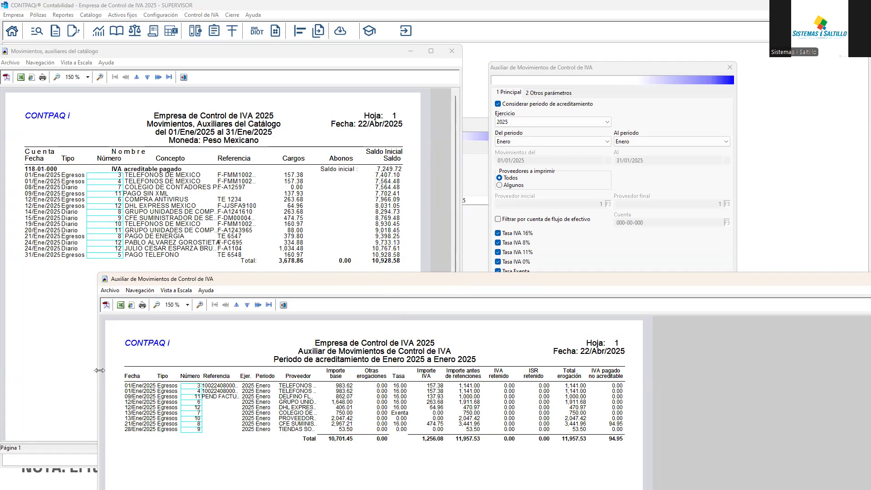
{"action": "left_click_drag", "start_coordinate": [98, 370], "coordinate": [74, 370]}
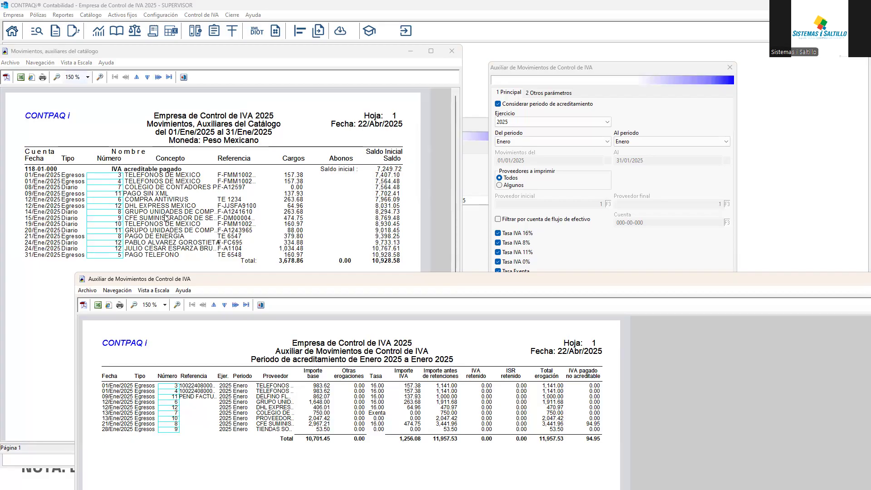
Open the "Conciliación de IVA Contable y Fiscal" report and try running it for IVA Acreditable, Enero 2025, without an account, then return to its parameters.
{"action": "left_click", "coordinate": [65, 17]}
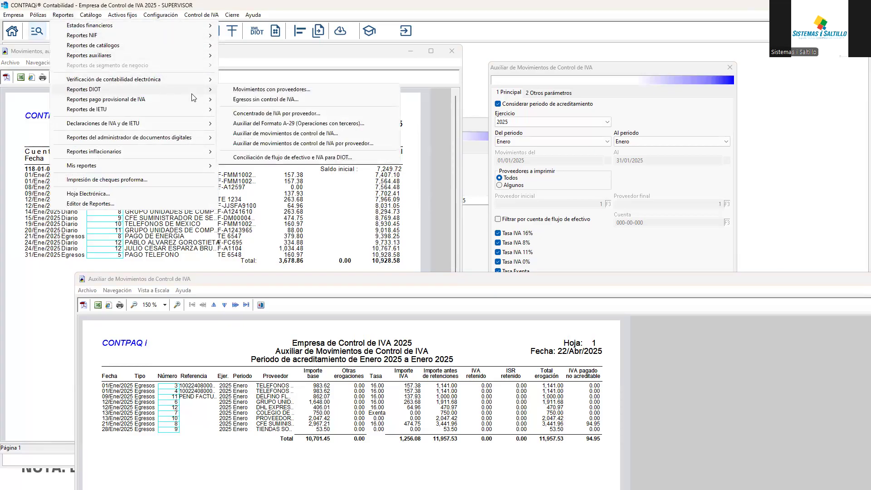
{"action": "mouse_move", "coordinate": [193, 103]}
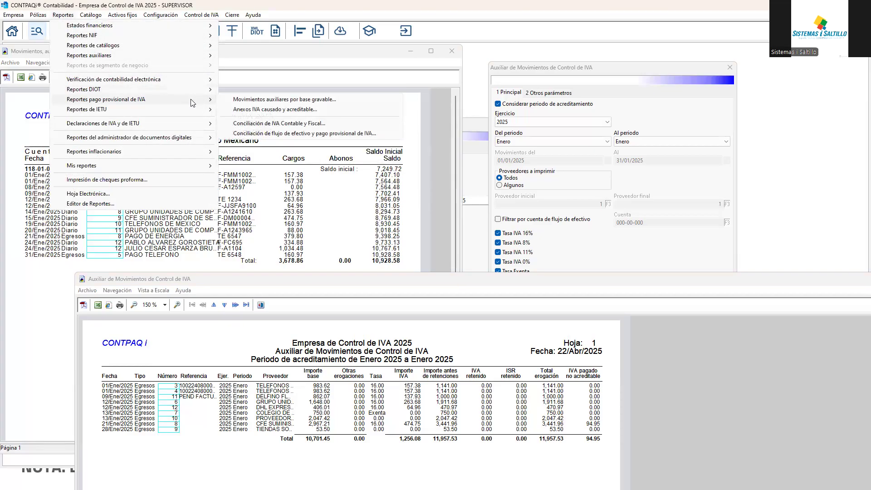
{"action": "left_click", "coordinate": [333, 124]}
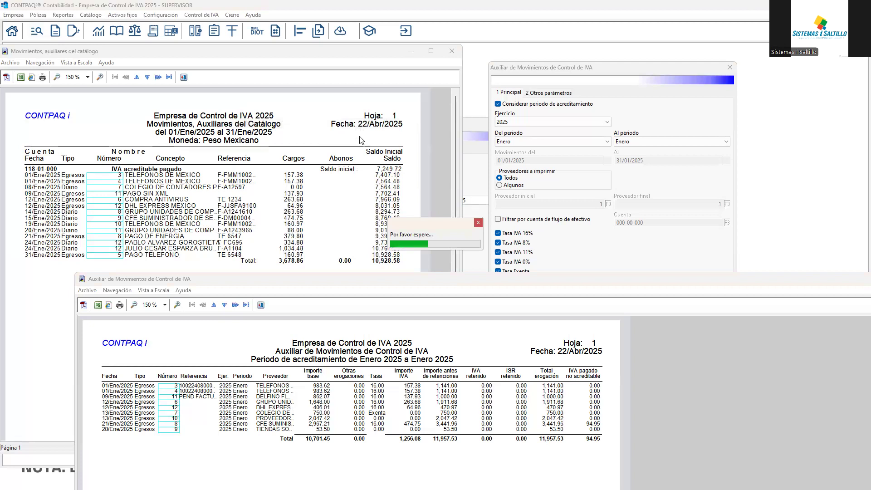
{"action": "left_click_drag", "start_coordinate": [359, 144], "coordinate": [545, 113]}
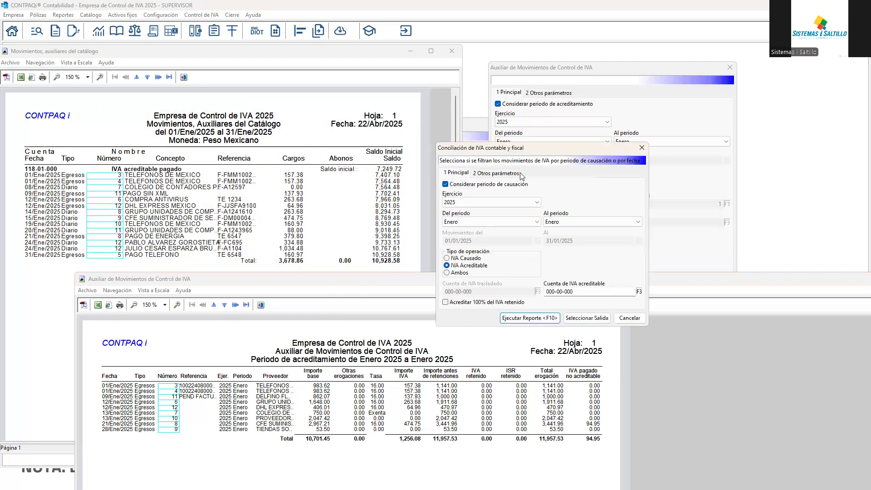
{"action": "left_click", "coordinate": [617, 284]}
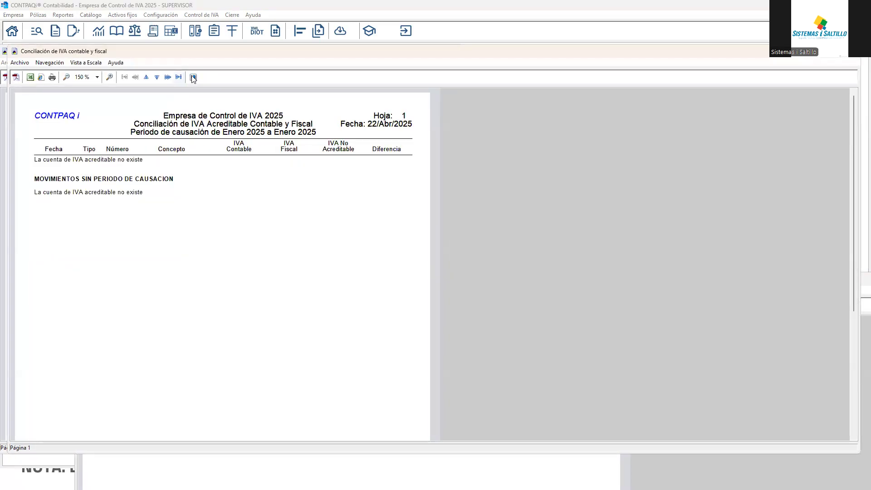
{"action": "left_click", "coordinate": [193, 77]}
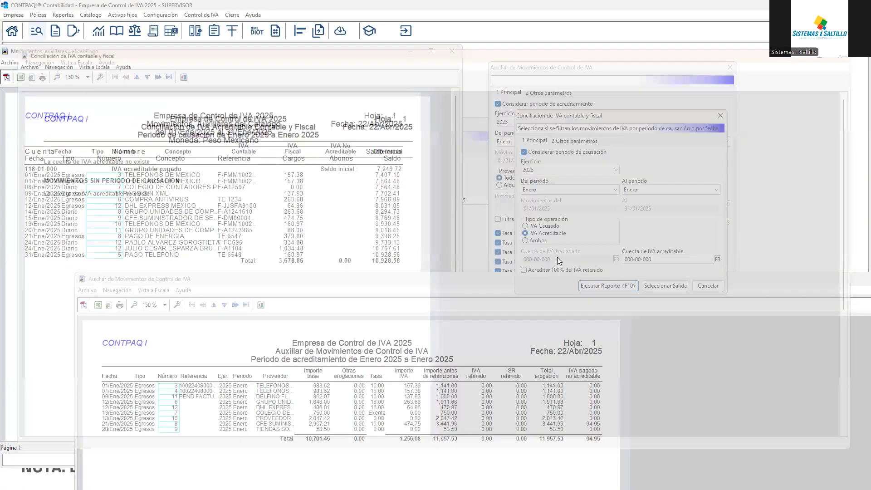
Keep the operation type as IVA Acreditable, choose account 118-01-000 as the IVA acreditable account, and run the reconciliation.
{"action": "left_click", "coordinate": [538, 241]}
{"action": "left_click", "coordinate": [535, 226]}
{"action": "left_click", "coordinate": [540, 234]}
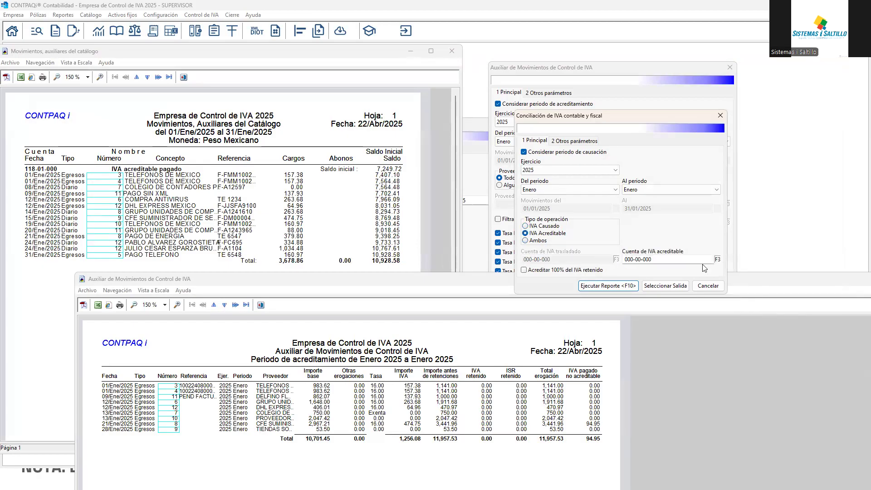
{"action": "left_click", "coordinate": [720, 262]}
{"action": "type", "text": "118"}
{"action": "key", "text": "Down"}
{"action": "key", "text": "Return"}
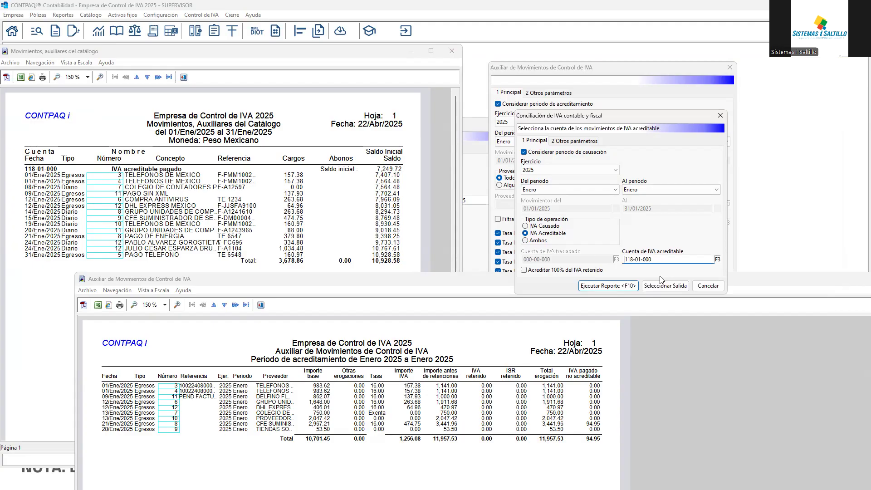
{"action": "left_click", "coordinate": [632, 285]}
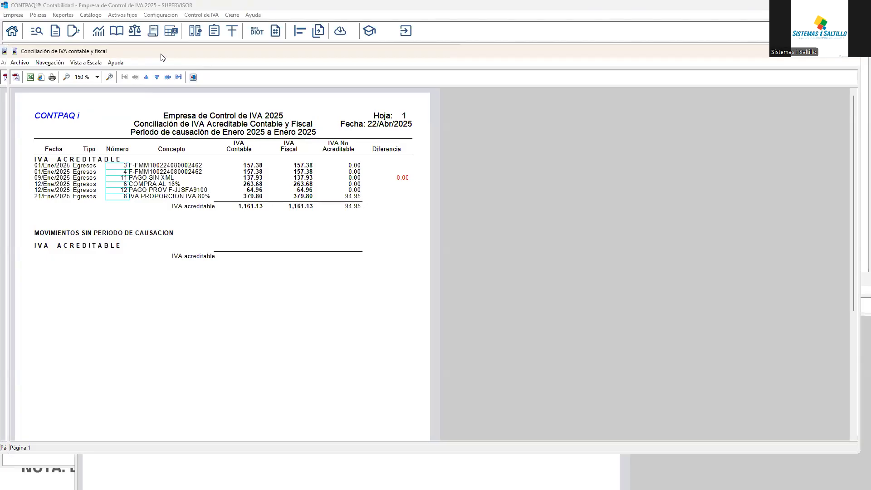
Arrange the reconciliation and control de IVA report windows so they can be compared with the account movements.
{"action": "left_click_drag", "start_coordinate": [160, 54], "coordinate": [635, 71]}
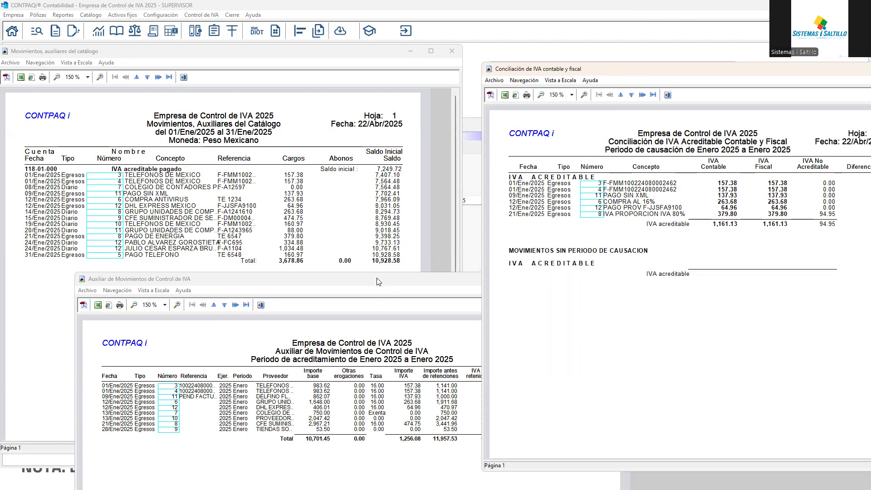
{"action": "left_click_drag", "start_coordinate": [376, 281], "coordinate": [275, 279]}
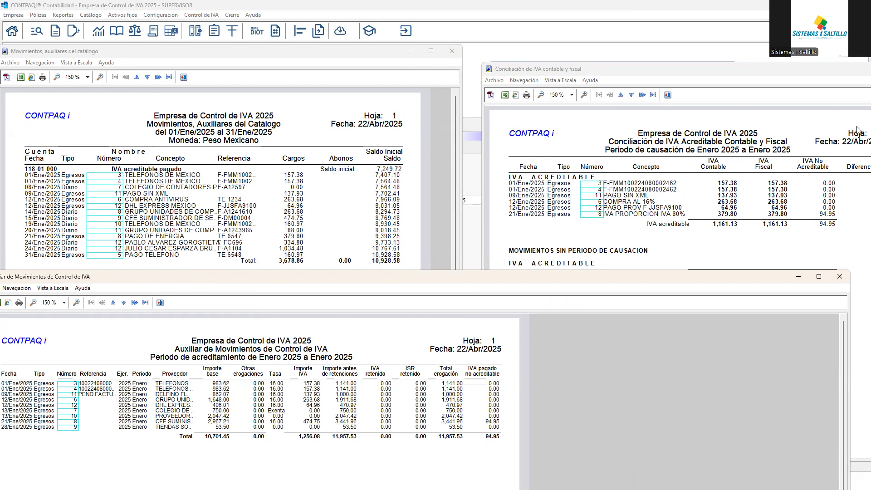
{"action": "left_click", "coordinate": [752, 206]}
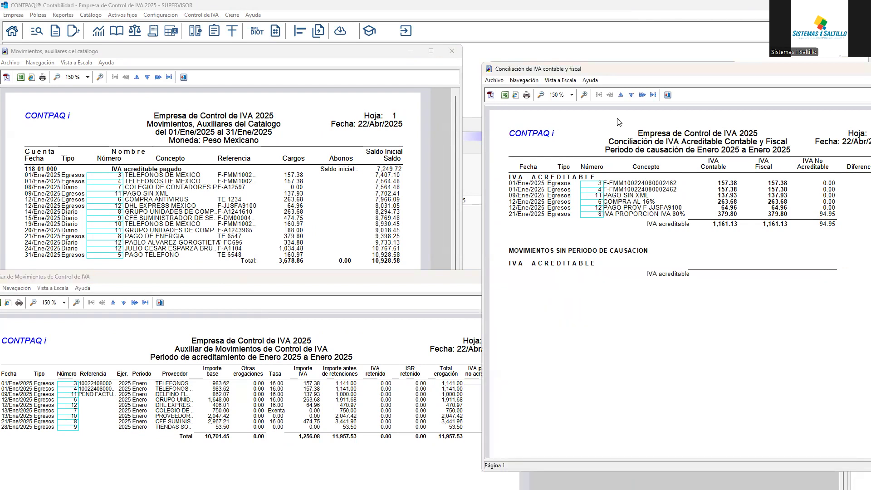
Rerun the reconciliation for Ambos with 208-01-000 as the IVA trasladado account, and place the report beside the others.
{"action": "left_click", "coordinate": [669, 96]}
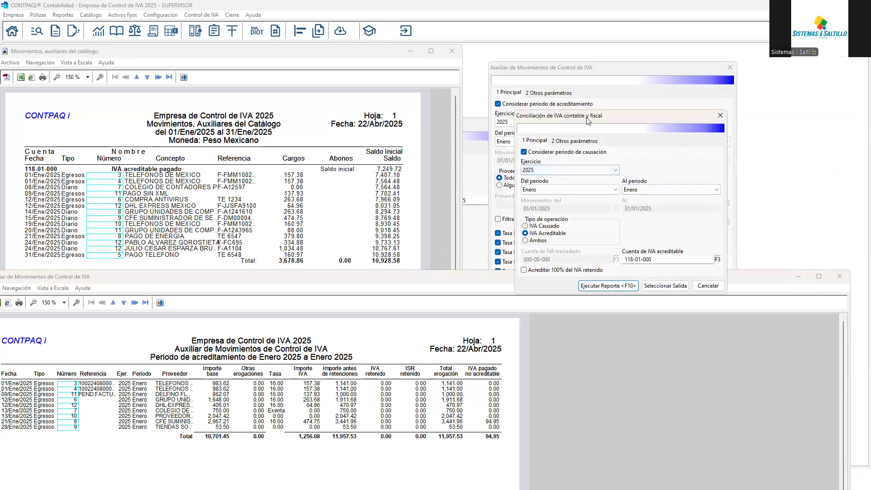
{"action": "left_click_drag", "start_coordinate": [587, 119], "coordinate": [604, 110]}
{"action": "left_click", "coordinate": [554, 232]}
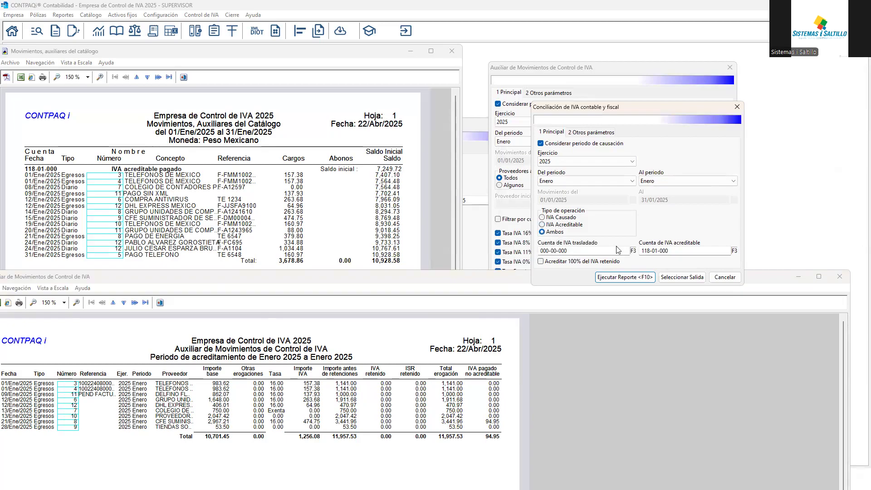
{"action": "left_click", "coordinate": [633, 251]}
{"action": "type", "text": "208"}
{"action": "key", "text": "Down"}
{"action": "key", "text": "Return"}
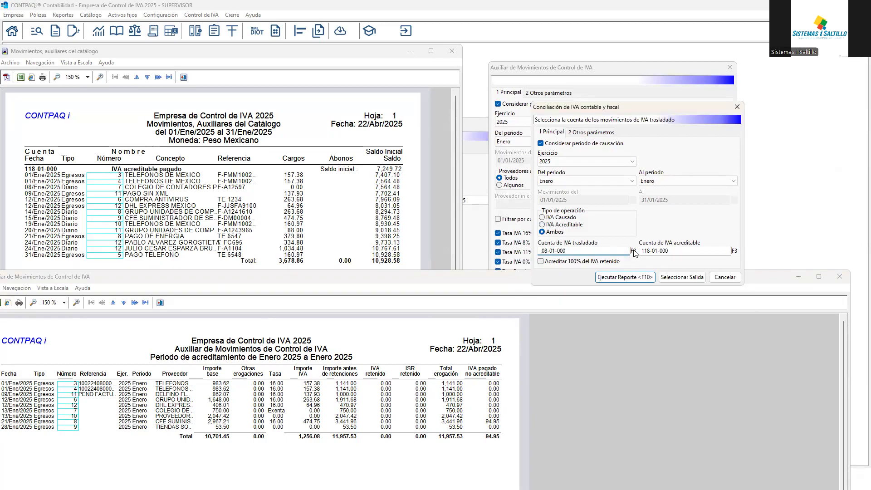
{"action": "key", "text": "Tab"}
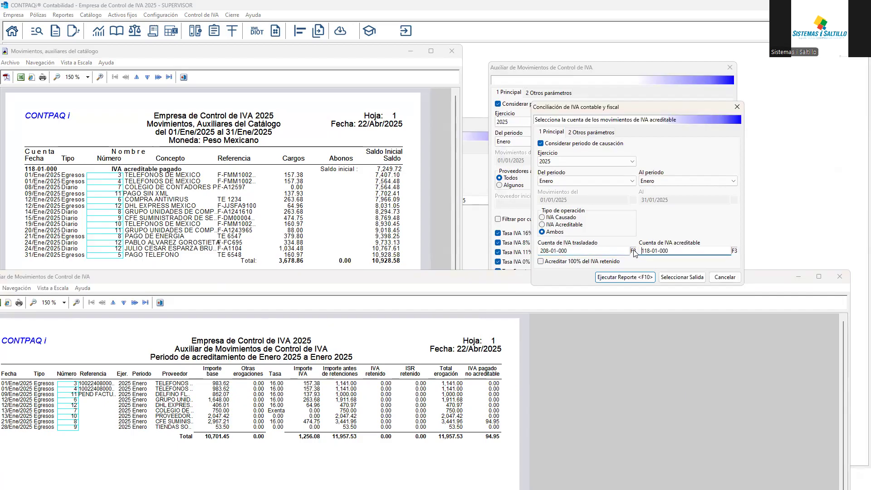
{"action": "left_click", "coordinate": [624, 277]}
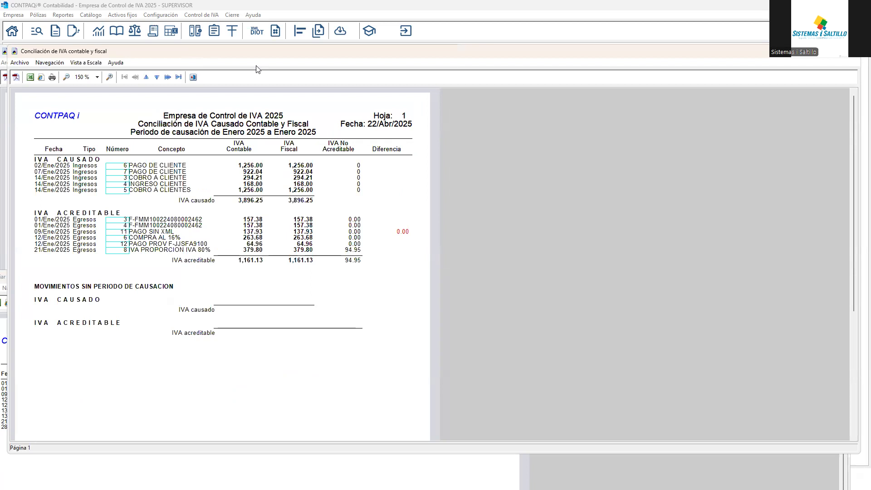
{"action": "left_click_drag", "start_coordinate": [256, 52], "coordinate": [675, 54]}
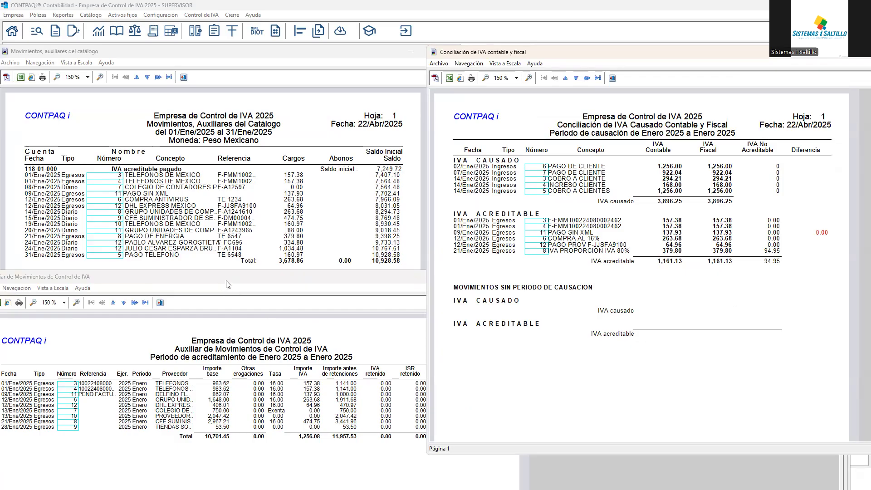
Generate the "Desglose de impuestos en Excel" report of Acreditables for Enero 2025, and widen its Tipo, Número and Concepto columns.
{"action": "left_click", "coordinate": [67, 15]}
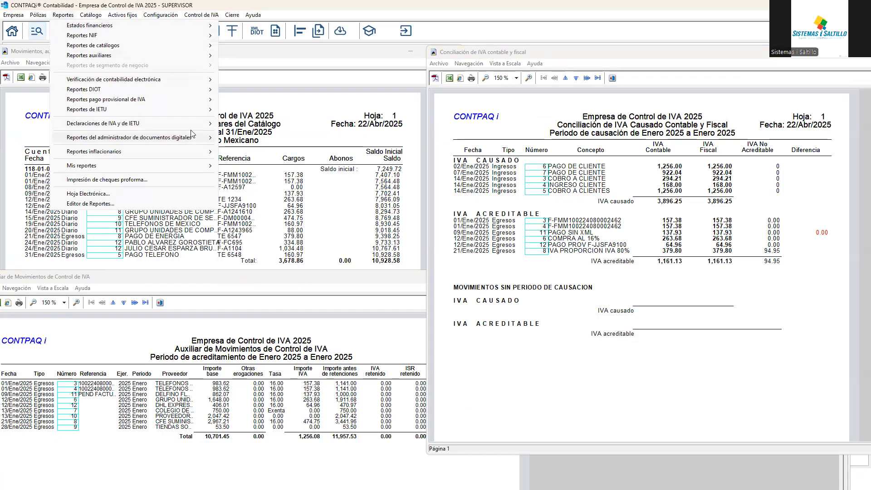
{"action": "mouse_move", "coordinate": [219, 127]}
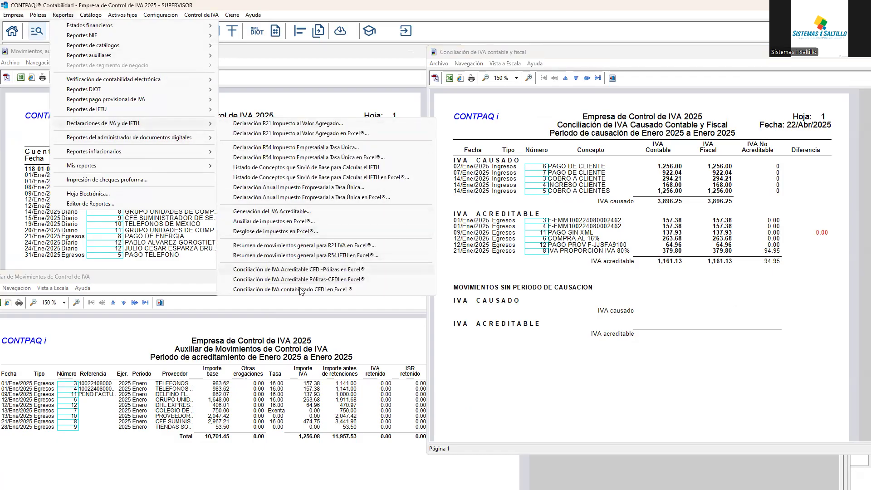
{"action": "left_click", "coordinate": [307, 233]}
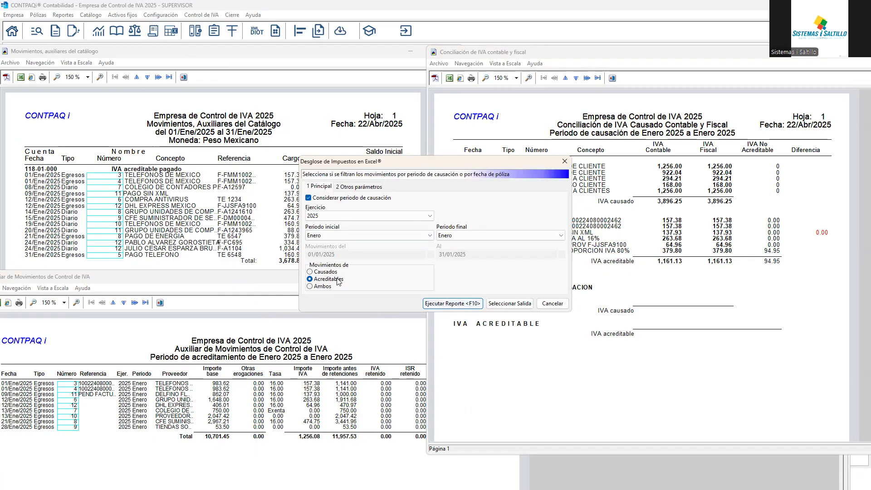
{"action": "left_click", "coordinate": [450, 303]}
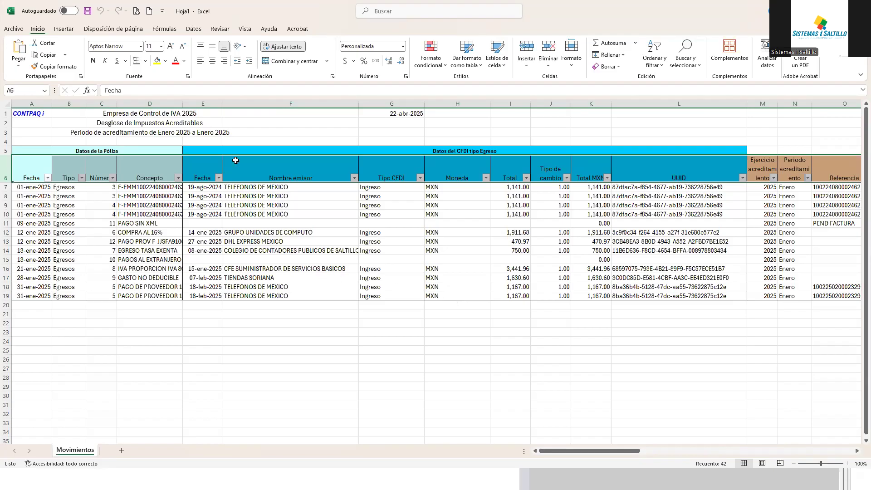
{"action": "left_click_drag", "start_coordinate": [183, 104], "coordinate": [236, 105]}
{"action": "mouse_move", "coordinate": [117, 103]}
{"action": "left_mouse_down"}
{"action": "mouse_move", "coordinate": [125, 103]}
{"action": "mouse_move", "coordinate": [86, 106]}
{"action": "mouse_move", "coordinate": [102, 106]}
{"action": "left_mouse_up"}
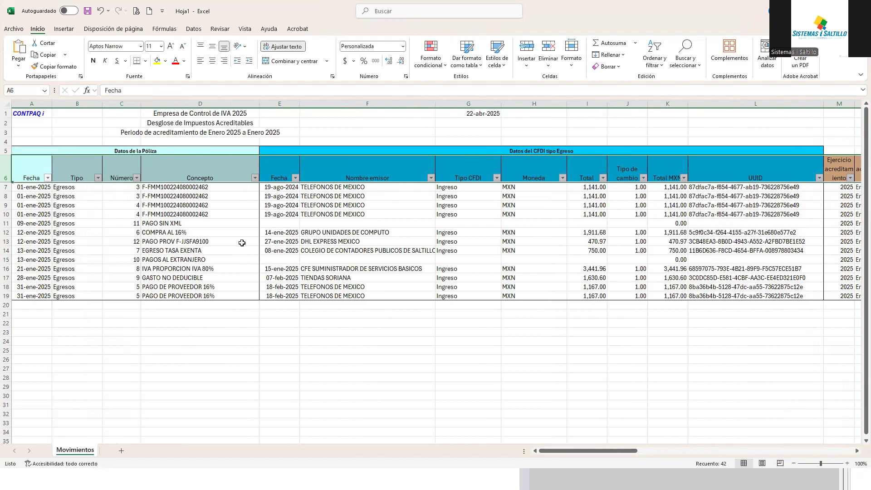
Examine the policy data and Egreso CFDI data columns of the first movement in the Desglose de Impuestos Acreditables sheet.
{"action": "left_click", "coordinate": [240, 224]}
{"action": "key", "text": "Up"}
{"action": "key", "text": "Up"}
{"action": "key", "text": "Left"}
{"action": "key", "text": "Up"}
{"action": "key", "text": "Up"}
{"action": "key", "text": "Left"}
{"action": "key", "text": "Left"}
{"action": "key", "text": "Right"}
{"action": "key", "text": "Right"}
{"action": "key", "text": "Right"}
{"action": "key", "text": "Right"}
{"action": "key", "text": "Right"}
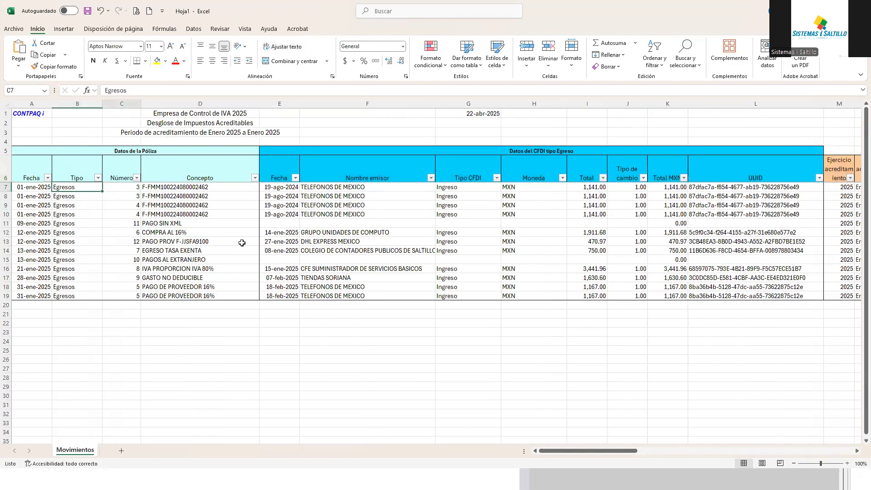
{"action": "key", "text": "Left"}
{"action": "key", "text": "Left"}
{"action": "key", "text": "Left"}
{"action": "key", "text": "Right"}
{"action": "key", "text": "Right"}
{"action": "key", "text": "Right"}
{"action": "key", "text": "Right"}
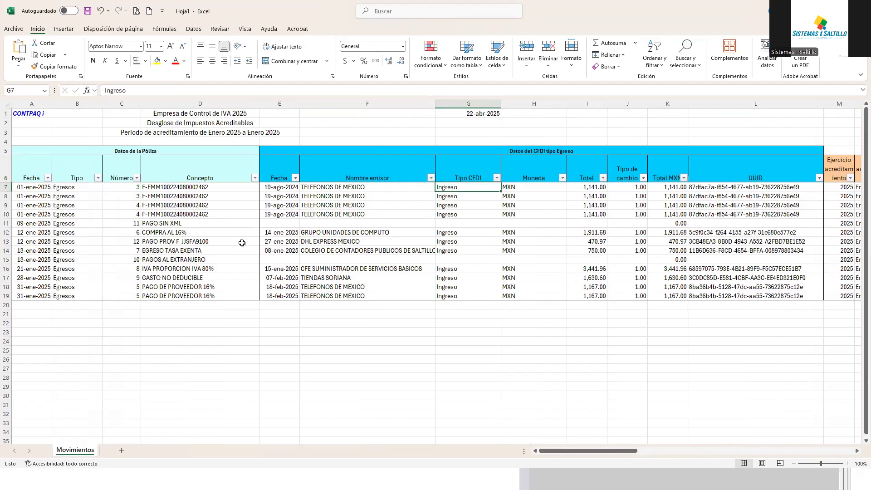
{"action": "key", "text": "Right"}
{"action": "key", "text": "Left"}
{"action": "key", "text": "Right"}
{"action": "key", "text": "Right"}
{"action": "key", "text": "Left"}
{"action": "key", "text": "Left"}
{"action": "key", "text": "Left"}
Examine the policy data and Egreso CFDI columns of the PAGO SIN XML movement in row 11.
{"action": "key", "text": "Down"}
{"action": "key", "text": "Right"}
{"action": "key", "text": "Down"}
{"action": "key", "text": "Down"}
{"action": "key", "text": "Down"}
{"action": "key", "text": "Left"}
{"action": "key", "text": "Left"}
{"action": "key", "text": "Left"}
{"action": "key", "text": "Left"}
{"action": "key", "text": "Left"}
{"action": "key", "text": "Left"}
{"action": "key", "text": "Right"}
{"action": "key", "text": "Right"}
{"action": "key", "text": "Right"}
{"action": "key", "text": "Right"}
{"action": "key", "text": "Right"}
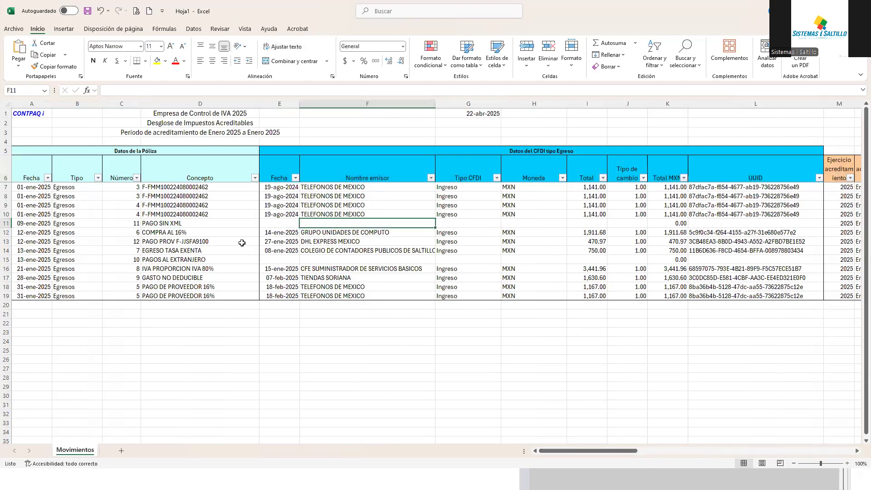
{"action": "key", "text": "Left"}
{"action": "key", "text": "Right"}
{"action": "key", "text": "Right"}
{"action": "key", "text": "Right"}
{"action": "key", "text": "Right"}
{"action": "key", "text": "Right"}
{"action": "key", "text": "Right"}
{"action": "key", "text": "Left"}
{"action": "key", "text": "Left"}
{"action": "key", "text": "Left"}
{"action": "key", "text": "Left"}
{"action": "key", "text": "Left"}
{"action": "key", "text": "Left"}
{"action": "key", "text": "Left"}
Check the UUID, accreditation year, accreditation period and Referencia columns for the PAGO SIN XML movement.
{"action": "key", "text": "Right"}
{"action": "key", "text": "Right"}
{"action": "key", "text": "Right"}
{"action": "key", "text": "Right"}
{"action": "key", "text": "Right"}
{"action": "key", "text": "Right"}
{"action": "key", "text": "Right"}
{"action": "key", "text": "Right"}
{"action": "key", "text": "Right"}
{"action": "key", "text": "Right"}
{"action": "key", "text": "Right"}
{"action": "key", "text": "Right"}
{"action": "key", "text": "Right"}
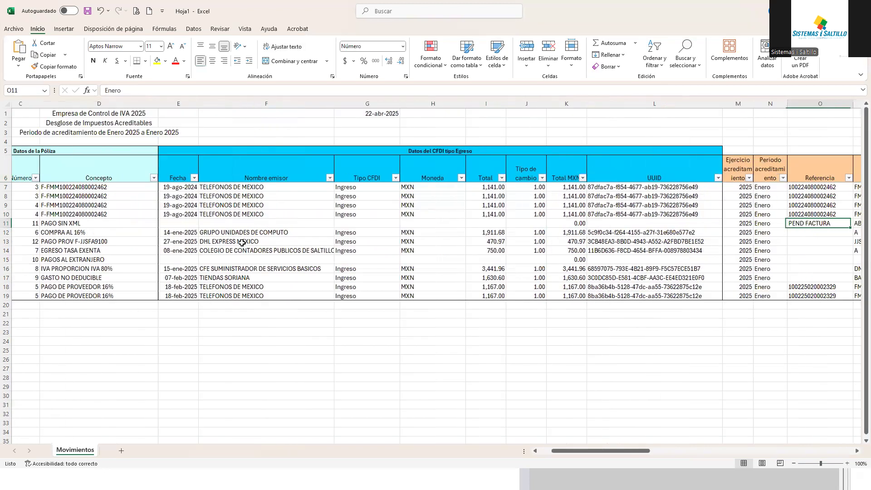
{"action": "key", "text": "Right"}
{"action": "key", "text": "Left"}
{"action": "key", "text": "Left"}
{"action": "key", "text": "Left"}
{"action": "key", "text": "Left"}
{"action": "key", "text": "Right"}
{"action": "key", "text": "Left"}
{"action": "key", "text": "Right"}
{"action": "key", "text": "Left"}
Review the supplier and tax detail columns from Serie through Importe base for the listed movements.
{"action": "key", "text": "Up"}
{"action": "key", "text": "Right"}
{"action": "key", "text": "Down"}
{"action": "key", "text": "Right"}
{"action": "key", "text": "Down"}
{"action": "key", "text": "Right"}
{"action": "key", "text": "Down"}
{"action": "key", "text": "Left"}
{"action": "key", "text": "Left"}
{"action": "key", "text": "Down"}
{"action": "key", "text": "Right"}
{"action": "key", "text": "Up"}
{"action": "key", "text": "Right"}
{"action": "key", "text": "Right"}
{"action": "key", "text": "Right"}
{"action": "key", "text": "Right"}
{"action": "key", "text": "Up"}
{"action": "key", "text": "Up"}
{"action": "key", "text": "Up"}
{"action": "key", "text": "Left"}
{"action": "key", "text": "Up"}
{"action": "key", "text": "Up"}
{"action": "key", "text": "Right"}
{"action": "key", "text": "Right"}
{"action": "key", "text": "Right"}
{"action": "key", "text": "Right"}
{"action": "key", "text": "Right"}
{"action": "key", "text": "Right"}
{"action": "key", "text": "Right"}
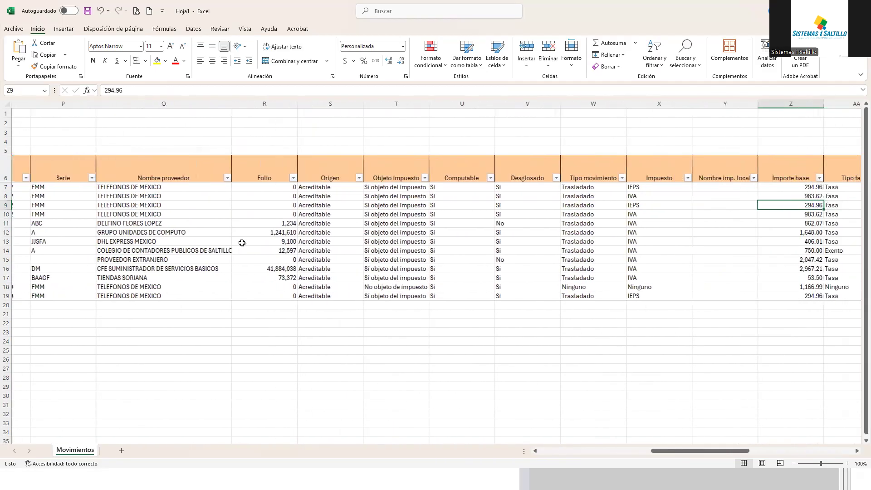
Examine the tax type of each movement in the Impuesto column.
{"action": "key", "text": "Left"}
{"action": "key", "text": "Left"}
{"action": "key", "text": "Up"}
{"action": "key", "text": "Up"}
{"action": "key", "text": "Down"}
{"action": "key", "text": "Down"}
{"action": "key", "text": "Down"}
{"action": "key", "text": "Down"}
{"action": "key", "text": "Down"}
{"action": "key", "text": "Down"}
{"action": "key", "text": "Down"}
{"action": "key", "text": "Up"}
{"action": "key", "text": "Up"}
{"action": "key", "text": "Up"}
{"action": "key", "text": "Up"}
{"action": "key", "text": "Up"}
{"action": "key", "text": "Up"}
{"action": "key", "text": "Up"}
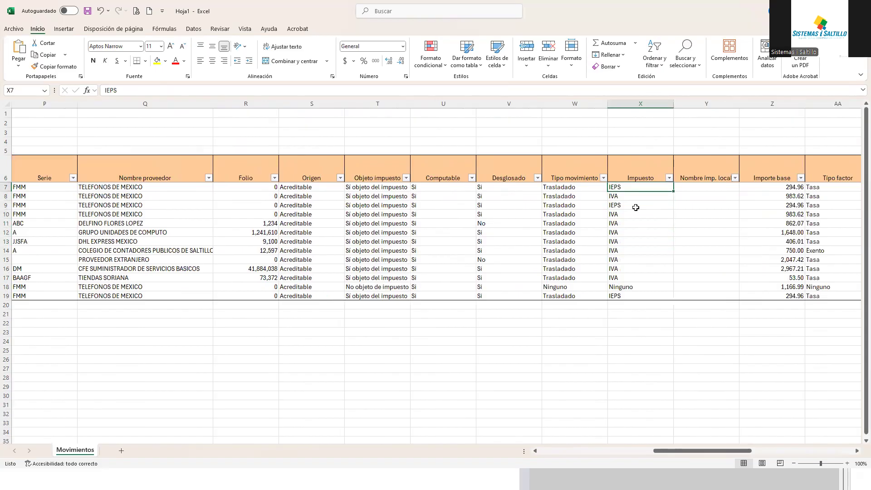
Filter the Impuesto column to IVA only and select the filtered Importe base amounts to sum them.
{"action": "left_click", "coordinate": [668, 178]}
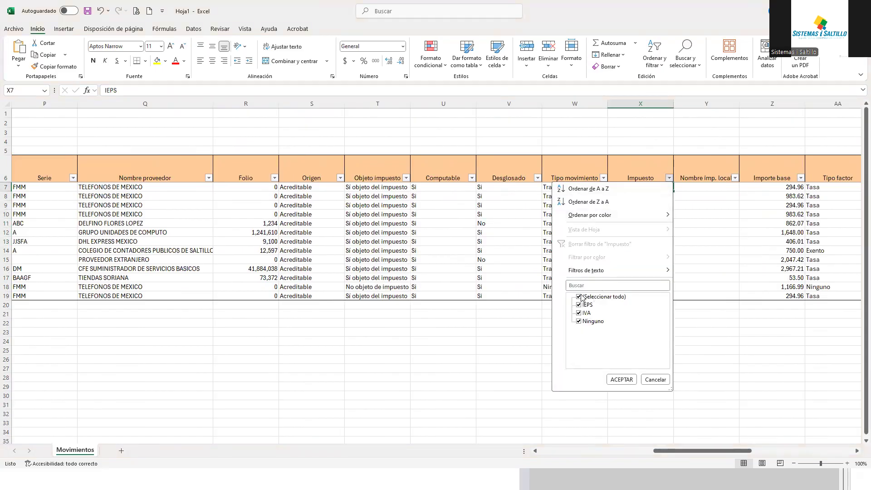
{"action": "left_click", "coordinate": [580, 296]}
{"action": "left_click", "coordinate": [578, 313]}
{"action": "left_click", "coordinate": [621, 379]}
{"action": "left_click_drag", "start_coordinate": [790, 187], "coordinate": [790, 262]}
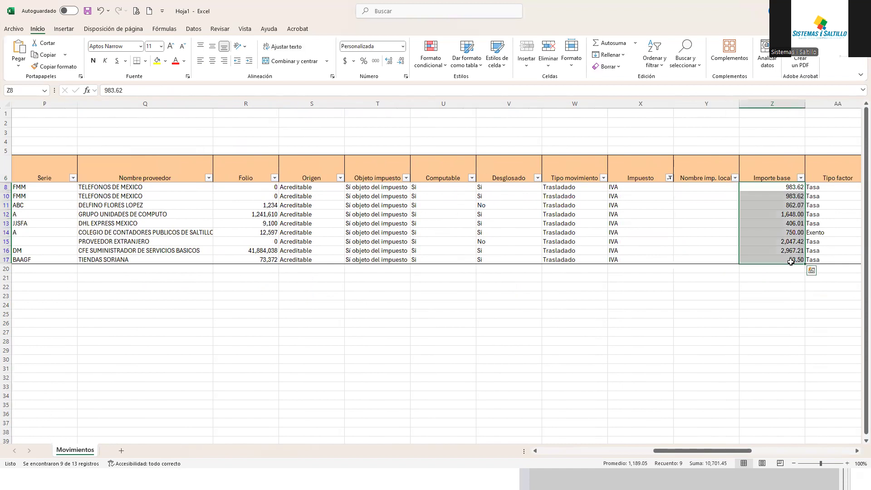
Examine the rate, Importe, Total, Aplica impuesto, % Proporción, creditable and non-creditable IVA, and IETU columns of the IVA movements.
{"action": "key", "text": "Right"}
{"action": "key", "text": "Right"}
{"action": "key", "text": "Right"}
{"action": "key", "text": "Right"}
{"action": "key", "text": "Right"}
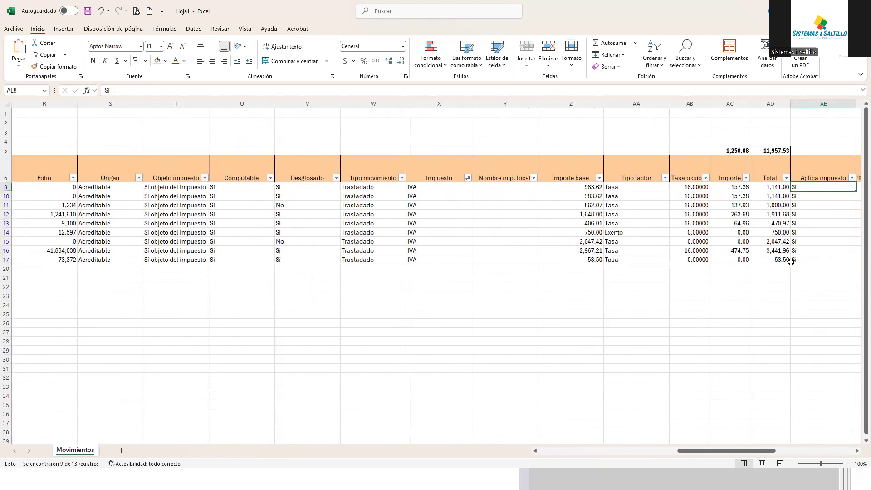
{"action": "key", "text": "Right"}
{"action": "key", "text": "Left"}
{"action": "key", "text": "Left"}
{"action": "key", "text": "Left"}
{"action": "key", "text": "Left"}
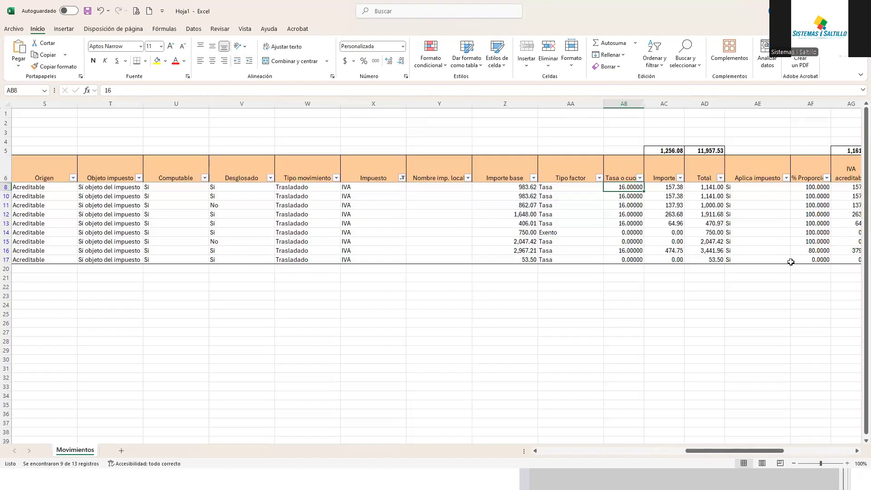
{"action": "key", "text": "Right"}
{"action": "key", "text": "Right"}
{"action": "key", "text": "Right"}
{"action": "key", "text": "Right"}
{"action": "key", "text": "Right"}
{"action": "key", "text": "Right"}
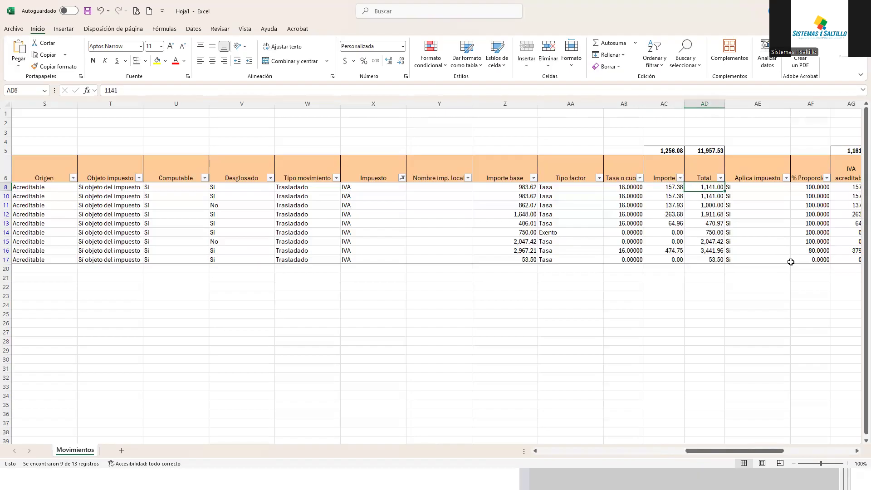
{"action": "key", "text": "Right"}
{"action": "key", "text": "Right"}
{"action": "key", "text": "Right"}
{"action": "key", "text": "Right"}
{"action": "key", "text": "Right"}
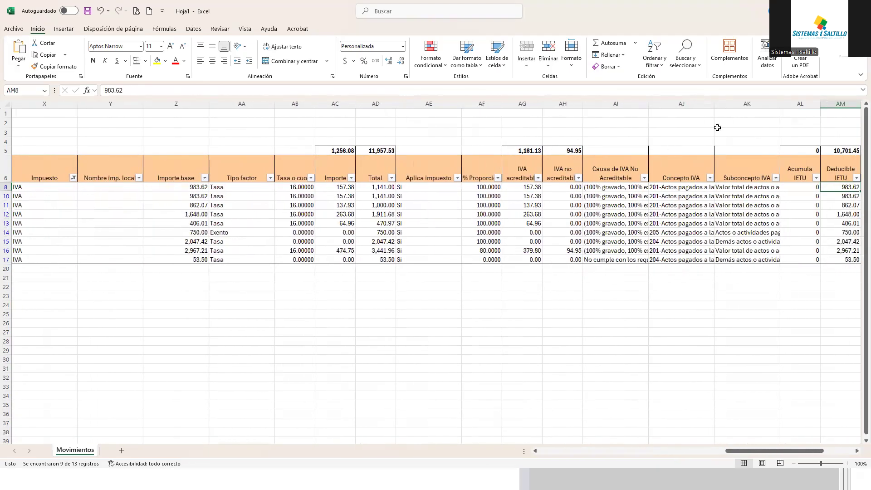
Widen the Concepto IVA and Subconcepto IVA columns to show more of their text.
{"action": "left_click_drag", "start_coordinate": [714, 104], "coordinate": [852, 106]}
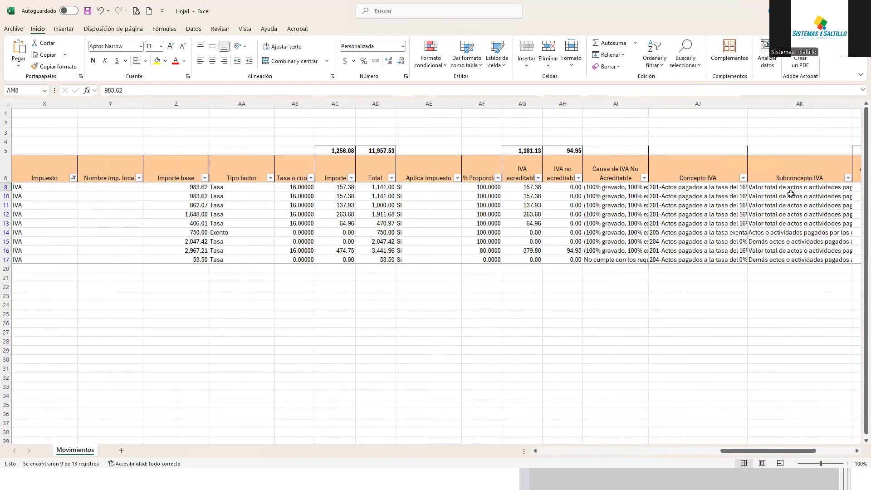
{"action": "left_click", "coordinate": [762, 215]}
Check the remaining IETU and Migrado columns, and return to the first movement's Concepto IVA.
{"action": "key", "text": "Right"}
{"action": "key", "text": "Right"}
{"action": "key", "text": "Right"}
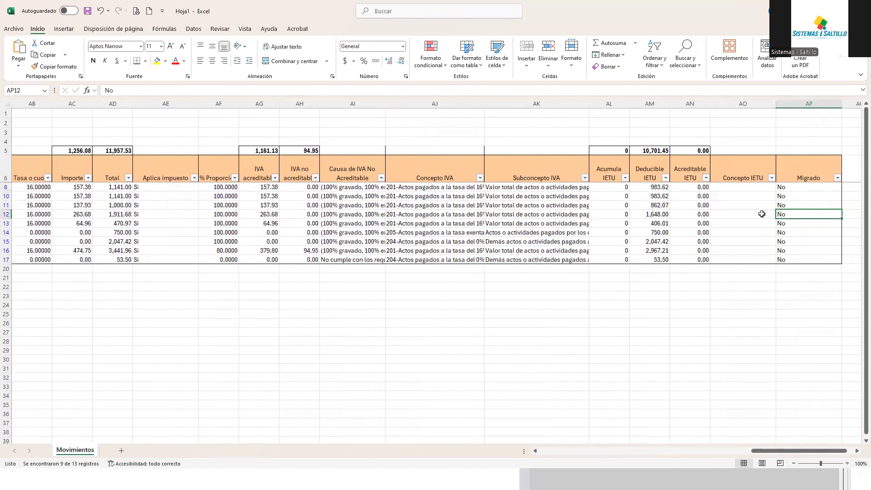
{"action": "key", "text": "Left"}
{"action": "key", "text": "Up"}
{"action": "key", "text": "Up"}
{"action": "key", "text": "Up"}
{"action": "key", "text": "Left"}
{"action": "key", "text": "Left"}
{"action": "key", "text": "Left"}
{"action": "key", "text": "Left"}
{"action": "key", "text": "Left"}
{"action": "key", "text": "Left"}
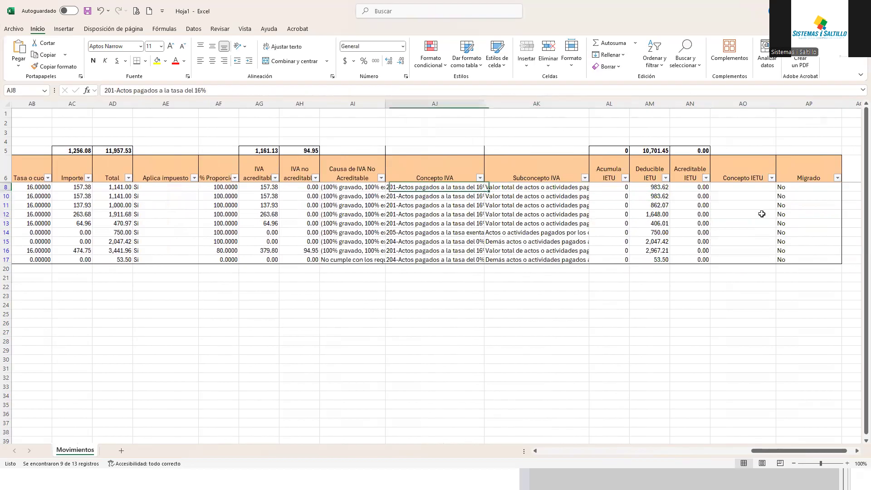
Go back across the filtered IVA movements from Concepto IVA to the first movement's policy date.
{"action": "key", "text": "Left"}
{"action": "key", "text": "Left"}
{"action": "key", "text": "Left"}
{"action": "key", "text": "Left"}
{"action": "key", "text": "Left"}
{"action": "key", "text": "Left"}
{"action": "key", "text": "Left"}
{"action": "key", "text": "Left"}
{"action": "key", "text": "Left"}
{"action": "key", "text": "Left"}
{"action": "key", "text": "Left"}
{"action": "key", "text": "Left"}
{"action": "key", "text": "Left"}
{"action": "key", "text": "Left"}
{"action": "key", "text": "Left"}
{"action": "key", "text": "Left"}
{"action": "key", "text": "Left"}
{"action": "key", "text": "Left"}
{"action": "key", "text": "Left"}
{"action": "key", "text": "Left"}
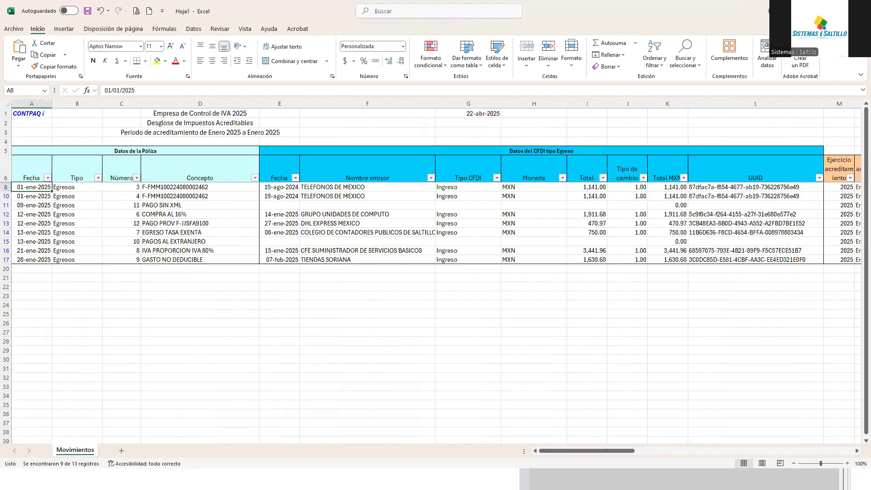
Switch to CONTPAQi Contabilidad and run the Desglose de Impuestos en Excel for January 2025 with movements set to Ambos.
{"action": "key", "text": "alt+Tab"}
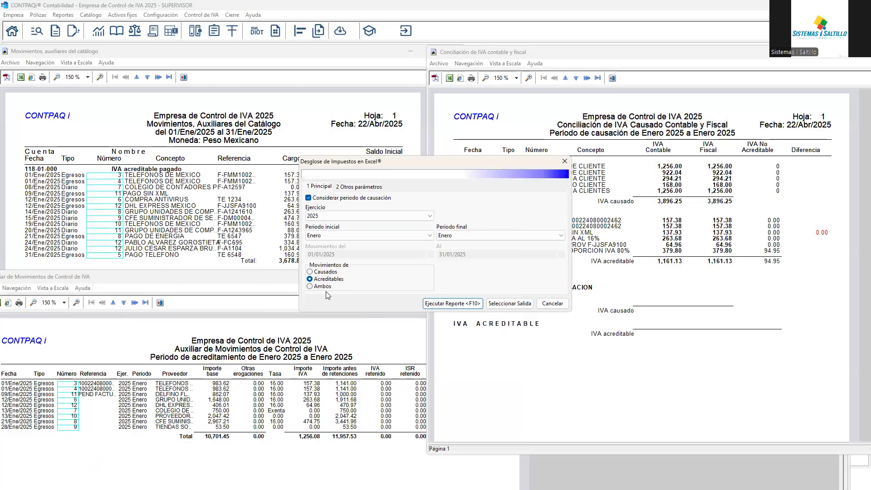
{"action": "left_click", "coordinate": [450, 306]}
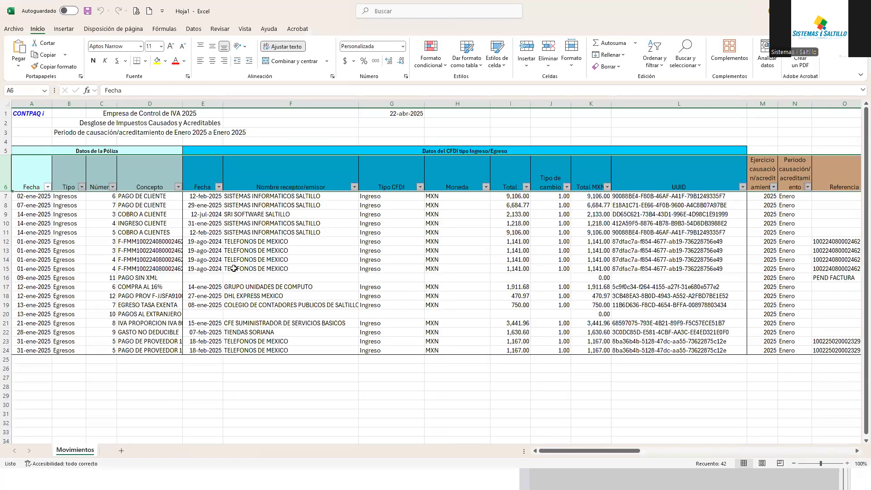
Examine the policy, CFDI and reference columns of the combined breakdown as far as Tipo movimiento.
{"action": "left_click", "coordinate": [83, 238]}
{"action": "left_click", "coordinate": [105, 231]}
{"action": "key", "text": "Right"}
{"action": "key", "text": "Right"}
{"action": "key", "text": "Right"}
{"action": "key", "text": "Right"}
{"action": "key", "text": "Right"}
{"action": "key", "text": "Right"}
{"action": "key", "text": "Right"}
{"action": "key", "text": "Right"}
{"action": "key", "text": "Right"}
{"action": "key", "text": "Right"}
{"action": "key", "text": "Right"}
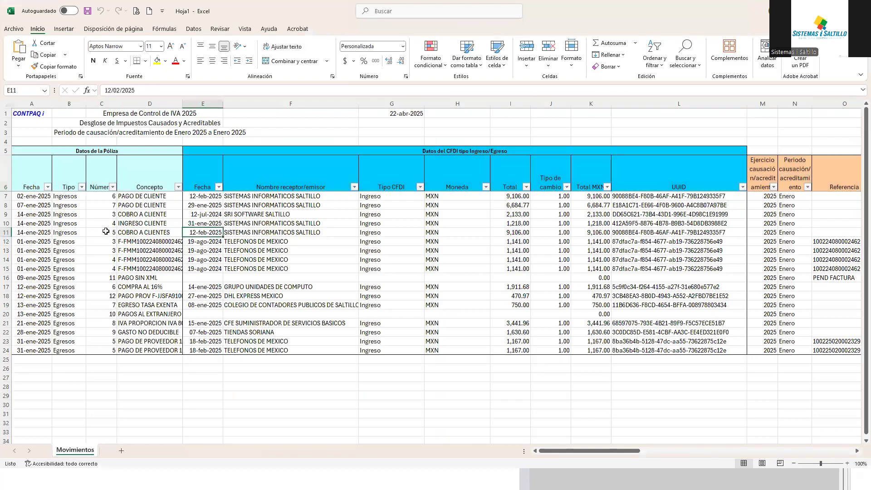
{"action": "key", "text": "Right"}
{"action": "key", "text": "Right"}
{"action": "key", "text": "Right"}
{"action": "key", "text": "Right"}
{"action": "key", "text": "Right"}
{"action": "key", "text": "Right"}
{"action": "key", "text": "Right"}
{"action": "key", "text": "Right"}
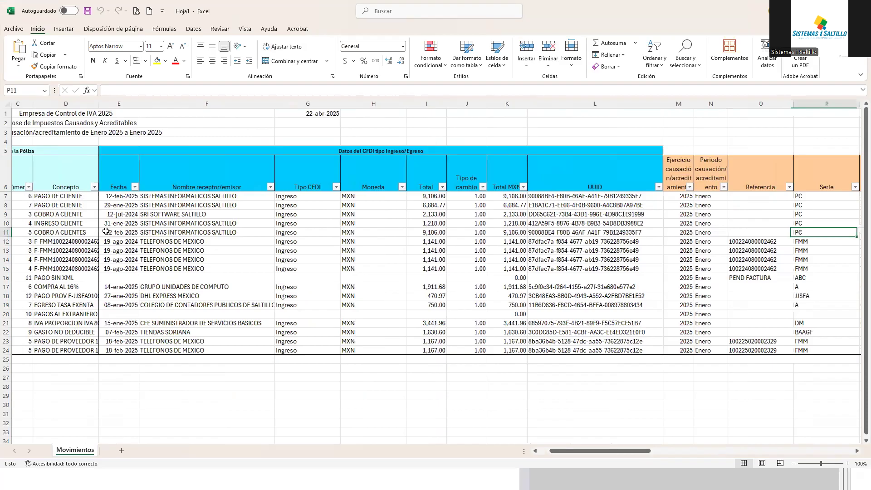
{"action": "key", "text": "Right"}
{"action": "key", "text": "Right"}
{"action": "key", "text": "Right"}
{"action": "key", "text": "Right"}
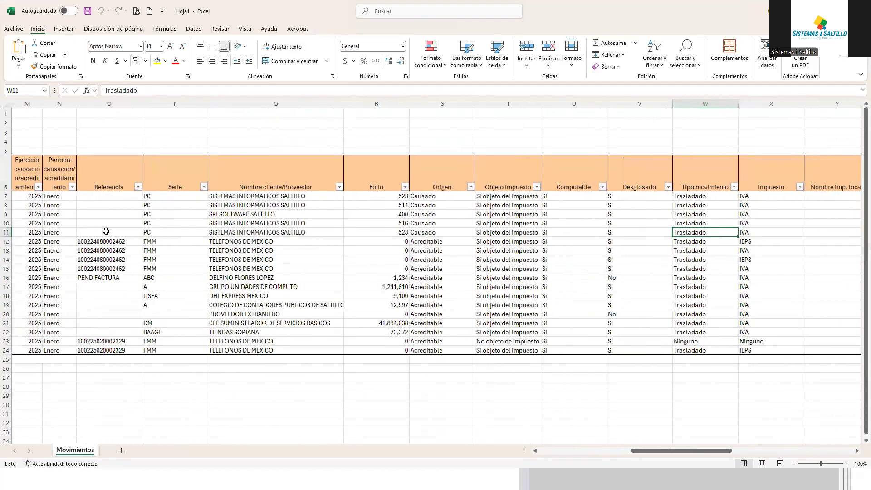
Compare the Causado movements in the Origen column with the first Acreditable movement, including its Tipo movimiento.
{"action": "key", "text": "Left"}
{"action": "key", "text": "Left"}
{"action": "key", "text": "Left"}
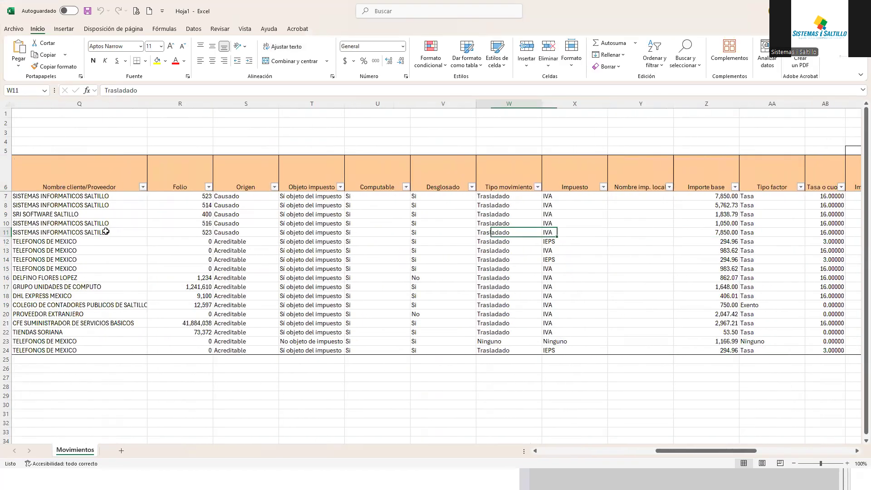
{"action": "key", "text": "Right"}
{"action": "key", "text": "Left"}
{"action": "key", "text": "Left"}
{"action": "key", "text": "Left"}
{"action": "key", "text": "Left"}
{"action": "key", "text": "Left"}
{"action": "key", "text": "Up"}
{"action": "key", "text": "Up"}
{"action": "key", "text": "Up"}
{"action": "key", "text": "Up"}
{"action": "key", "text": "Down"}
{"action": "key", "text": "Down"}
{"action": "key", "text": "Down"}
{"action": "key", "text": "Down"}
{"action": "key", "text": "Down"}
{"action": "key", "text": "Right"}
{"action": "key", "text": "Right"}
{"action": "key", "text": "Right"}
{"action": "key", "text": "Right"}
{"action": "key", "text": "Right"}
{"action": "key", "text": "Right"}
{"action": "key", "text": "Right"}
{"action": "key", "text": "Right"}
{"action": "key", "text": "Right"}
{"action": "key", "text": "Right"}
{"action": "key", "text": "Right"}
{"action": "key", "text": "Right"}
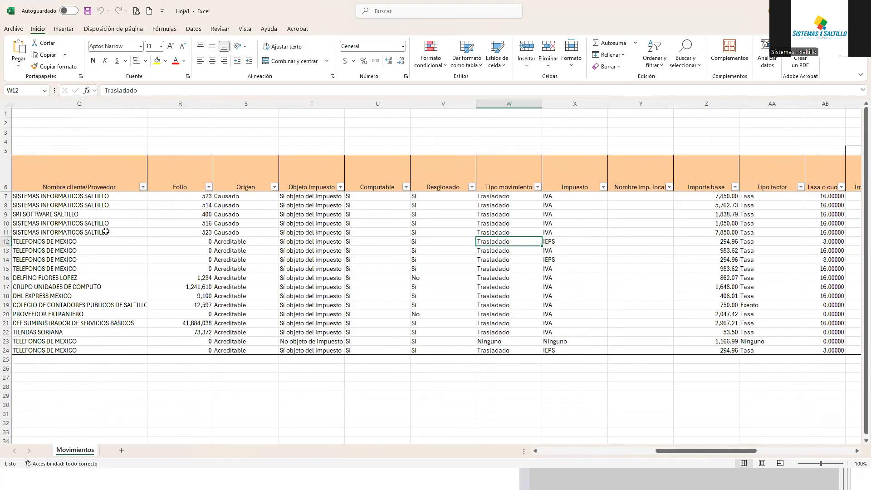
Examine the combined breakdown's base, rate, IVA amount, Concepto IVA and IETU columns, and minimize the workbook.
{"action": "key", "text": "Right"}
{"action": "key", "text": "Right"}
{"action": "key", "text": "Right"}
{"action": "key", "text": "Right"}
{"action": "key", "text": "Right"}
{"action": "key", "text": "Right"}
{"action": "key", "text": "Right"}
{"action": "key", "text": "Right"}
{"action": "key", "text": "Right"}
{"action": "key", "text": "Right"}
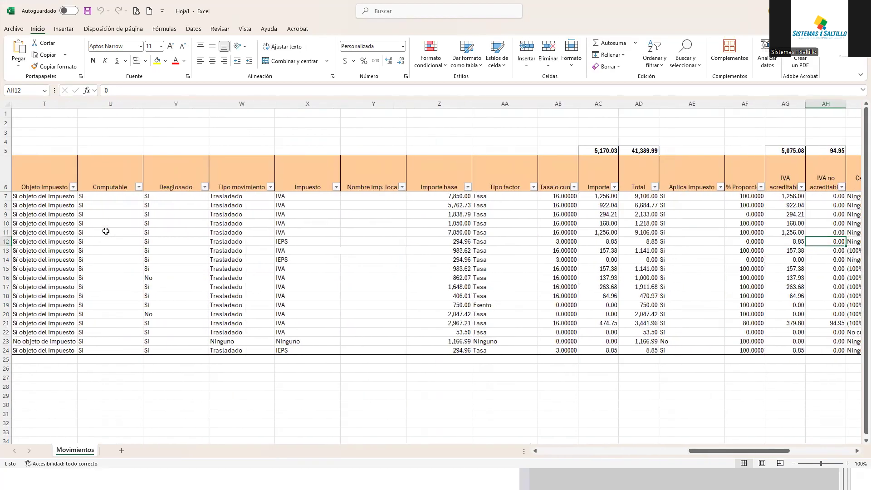
{"action": "key", "text": "Right"}
{"action": "key", "text": "Left"}
{"action": "key", "text": "Left"}
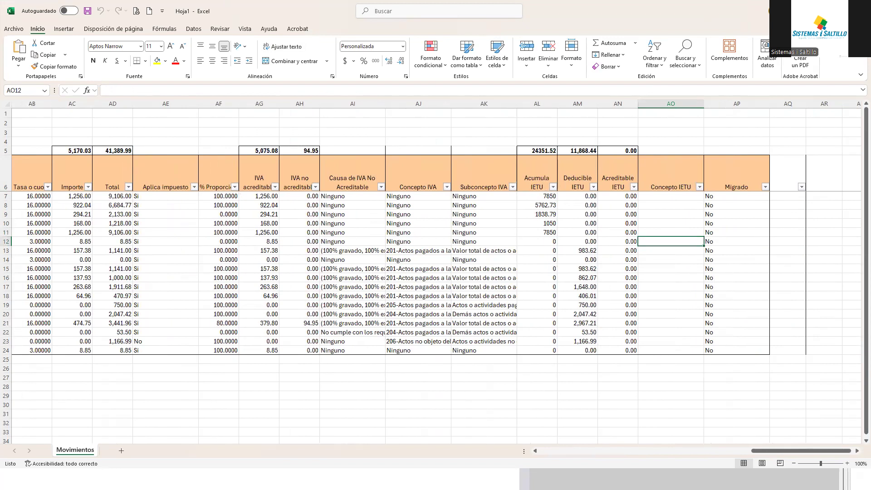
{"action": "left_click", "coordinate": [817, 11]}
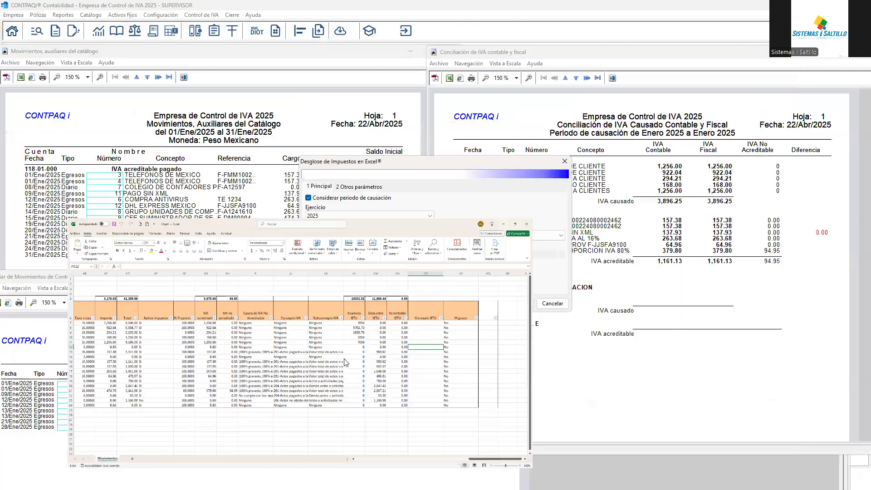
Run the Anexos de IVA Causado y Acreditable report for January 2025, filtered by periodo de causación.
{"action": "left_click", "coordinate": [63, 15]}
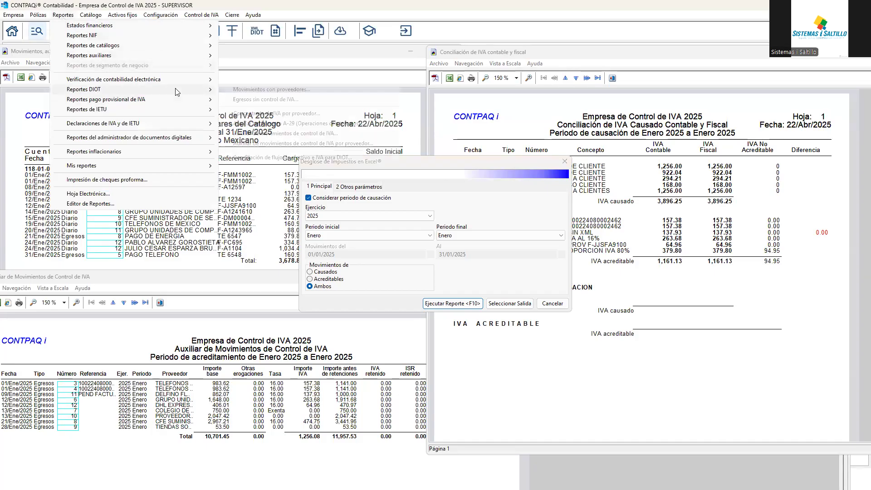
{"action": "mouse_move", "coordinate": [174, 101]}
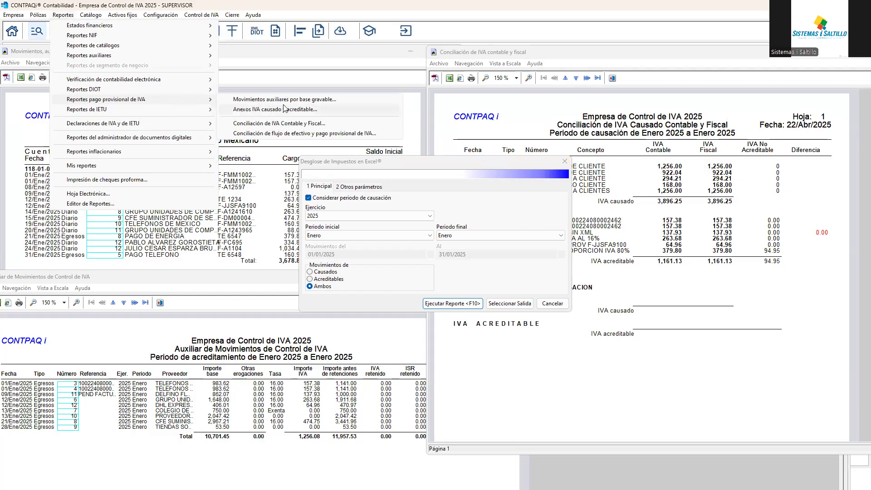
{"action": "left_click", "coordinate": [298, 109]}
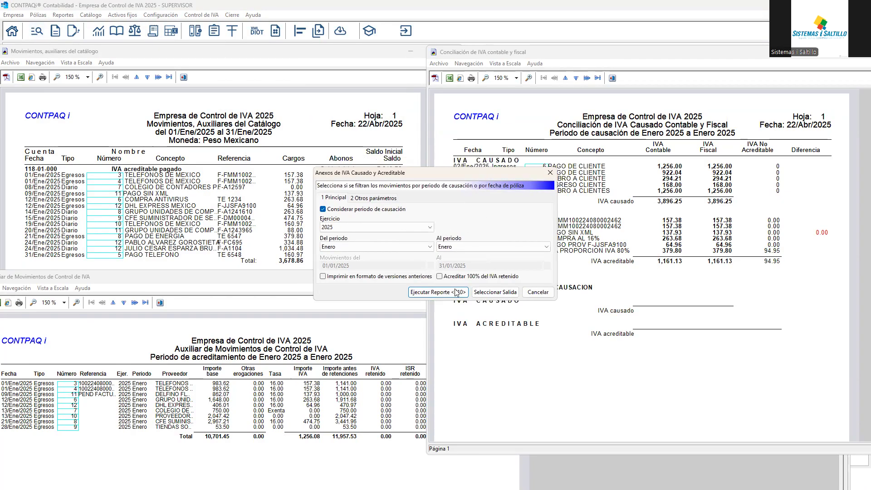
{"action": "left_click", "coordinate": [450, 291]}
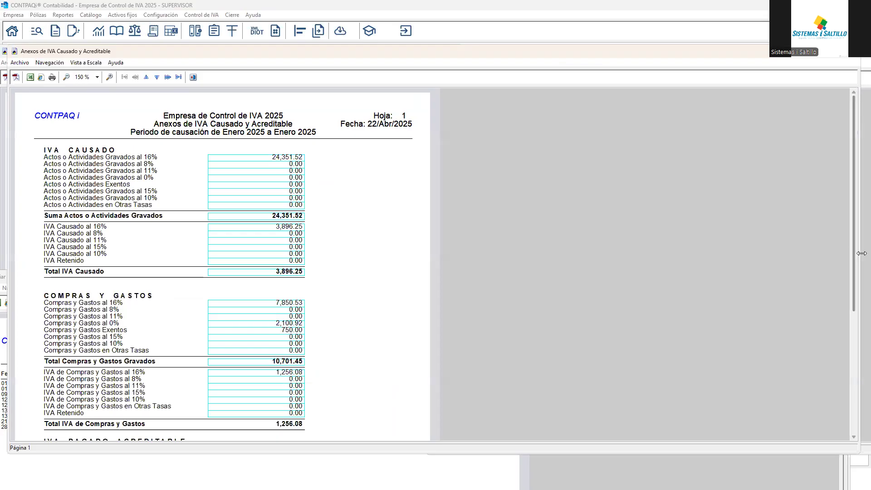
Narrow and reposition the Anexos report window, and review its sections down to Determinación del IVA.
{"action": "left_click_drag", "start_coordinate": [425, 234], "coordinate": [426, 227]}
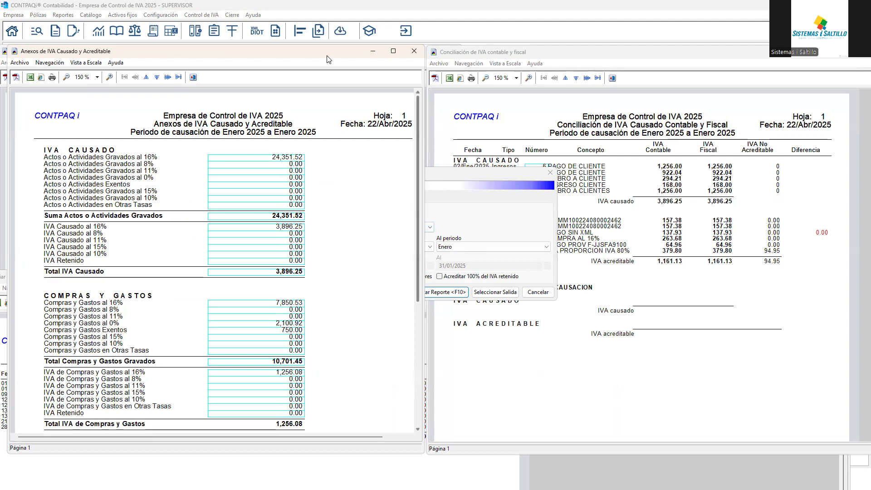
{"action": "left_click_drag", "start_coordinate": [327, 54], "coordinate": [337, 34]}
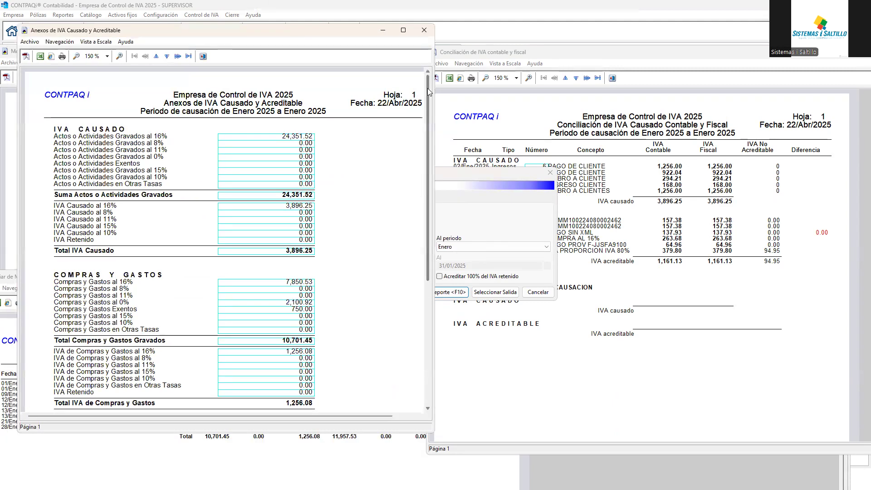
{"action": "scroll", "coordinate": [428, 94], "scroll_direction": "down", "scroll_amount": 1}
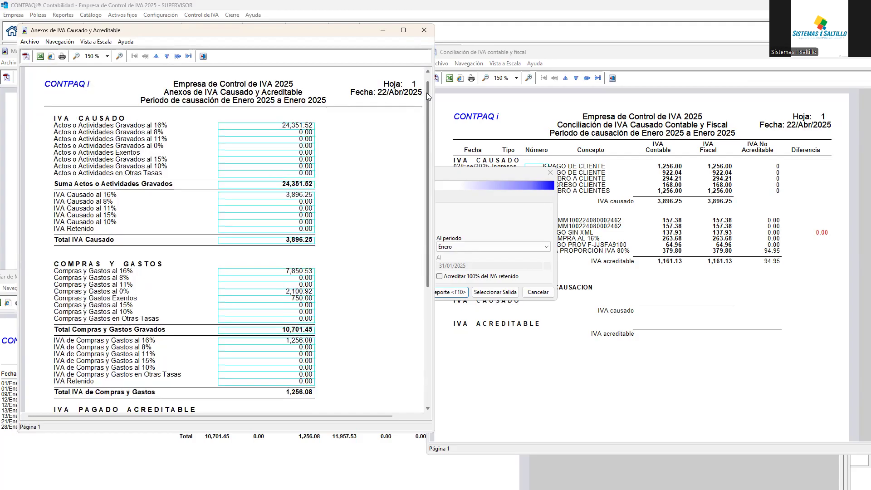
{"action": "left_click_drag", "start_coordinate": [426, 92], "coordinate": [420, 166]}
{"action": "scroll", "coordinate": [419, 183], "scroll_direction": "down", "scroll_amount": 3}
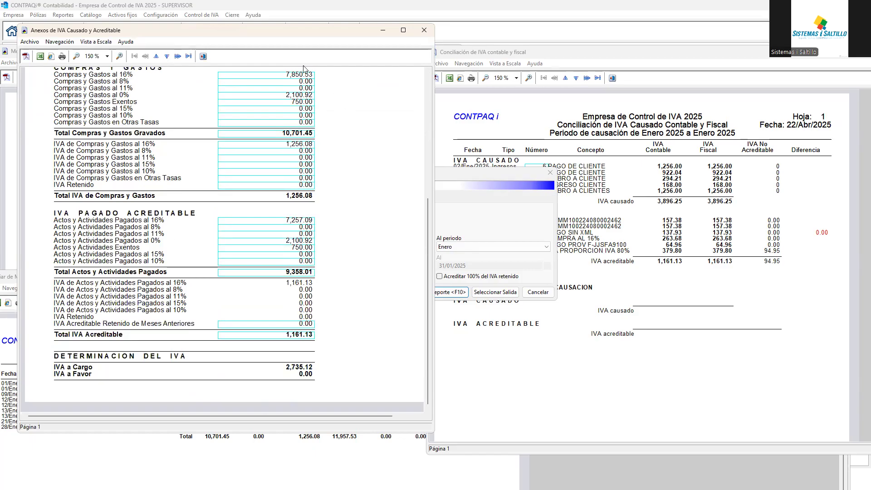
Open the Auxiliar de Impuestos Ingresos from the report's IVA Causado section and examine its 16% movements across the IVA and IETU columns.
{"action": "left_click_drag", "start_coordinate": [295, 36], "coordinate": [276, 66]}
{"action": "scroll", "coordinate": [298, 166], "scroll_direction": "up", "scroll_amount": 5}
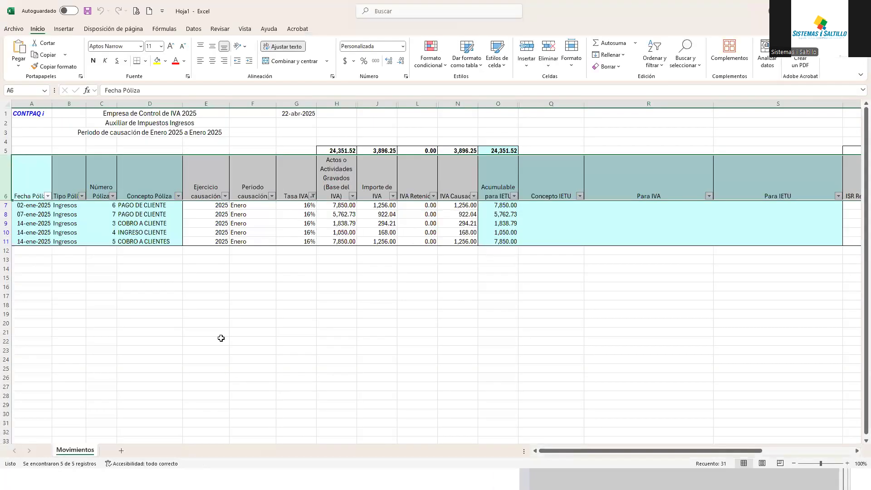
{"action": "left_click", "coordinate": [190, 244]}
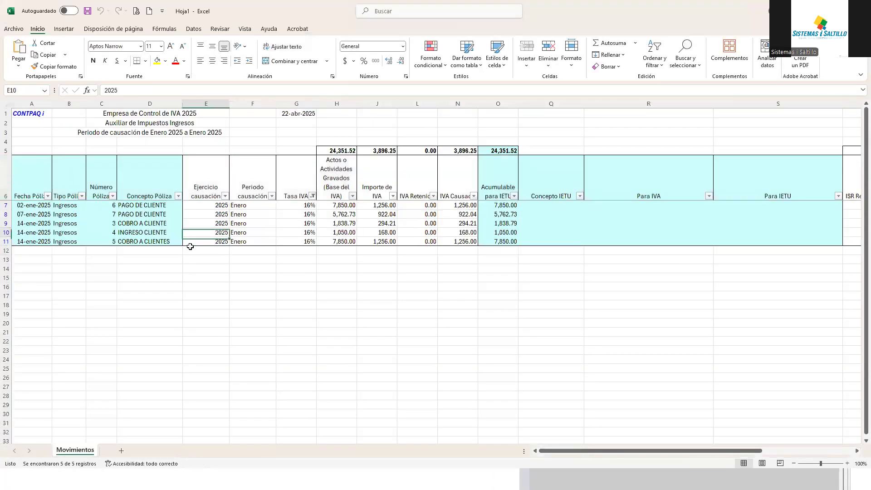
{"action": "key", "text": "Right"}
{"action": "key", "text": "Right"}
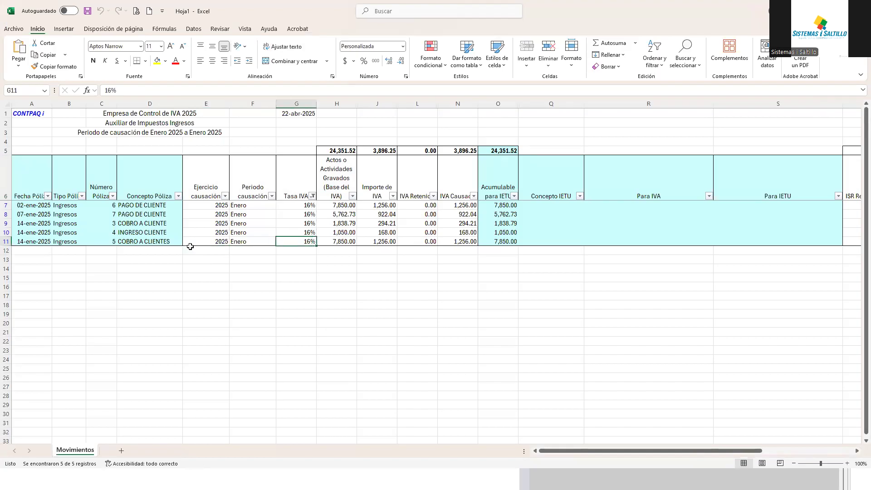
{"action": "key", "text": "Right"}
{"action": "key", "text": "Right"}
{"action": "key", "text": "Right"}
{"action": "key", "text": "Right"}
{"action": "key", "text": "Right"}
{"action": "key", "text": "Right"}
{"action": "key", "text": "Right"}
{"action": "key", "text": "Right"}
{"action": "key", "text": "Right"}
{"action": "key", "text": "Right"}
{"action": "key", "text": "Right"}
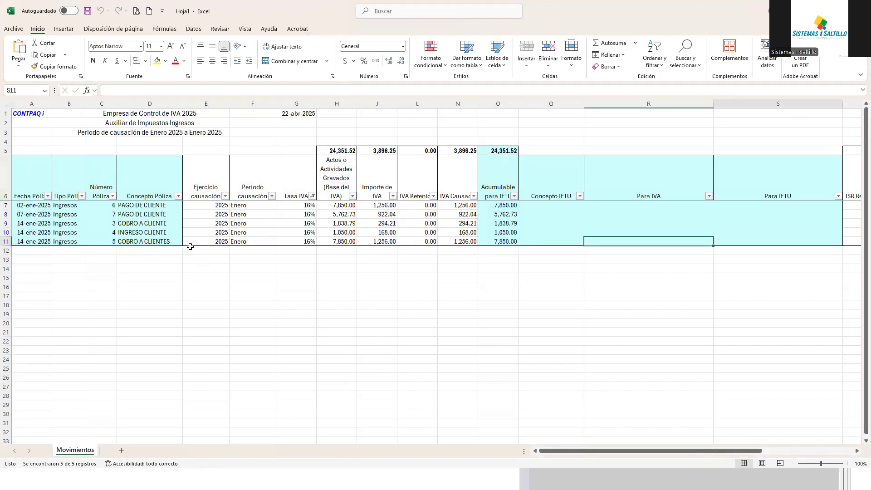
{"action": "key", "text": "Right"}
{"action": "key", "text": "Left"}
{"action": "key", "text": "Left"}
{"action": "key", "text": "Up"}
{"action": "key", "text": "Up"}
{"action": "key", "text": "Left"}
{"action": "key", "text": "Left"}
{"action": "key", "text": "Left"}
{"action": "key", "text": "Left"}
{"action": "key", "text": "Left"}
{"action": "key", "text": "Left"}
{"action": "key", "text": "Left"}
{"action": "key", "text": "Left"}
{"action": "key", "text": "Left"}
{"action": "key", "text": "Left"}
{"action": "key", "text": "Left"}
{"action": "key", "text": "Left"}
{"action": "key", "text": "Left"}
{"action": "key", "text": "Left"}
{"action": "key", "text": "Left"}
{"action": "key", "text": "Left"}
{"action": "key", "text": "Left"}
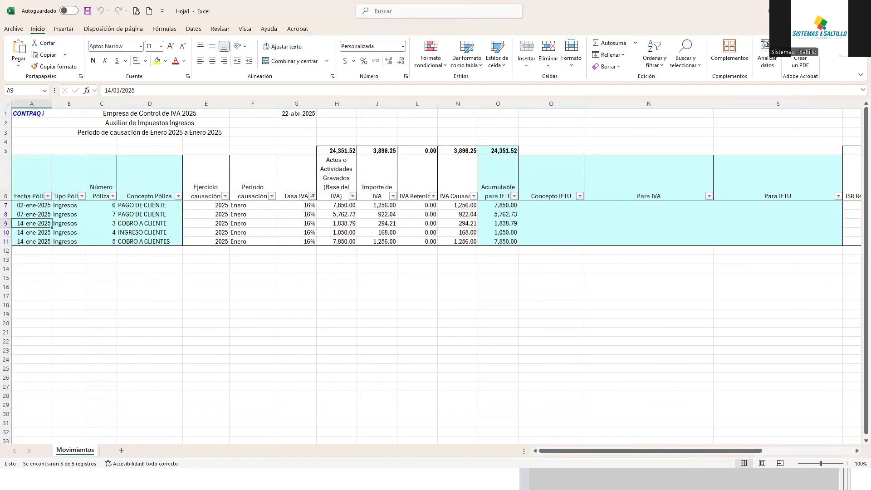
Return to the Anexos report and open the Auxiliar de Impuestos Egresos behind its 16% purchases and expenses.
{"action": "left_click", "coordinate": [818, 9]}
{"action": "scroll", "coordinate": [312, 249], "scroll_direction": "down", "scroll_amount": 1}
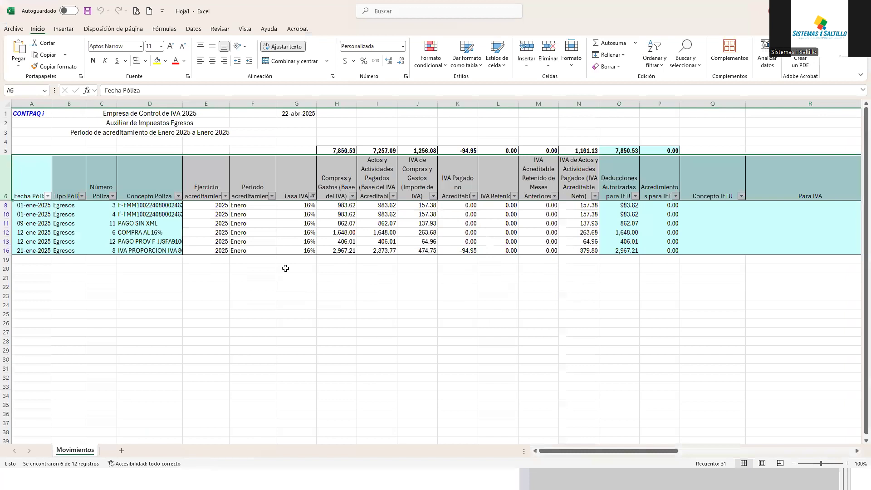
Widen the Concepto Póliza column and examine the 16% egresos movements across the IVA, IETU and provider columns to UUID.
{"action": "left_click_drag", "start_coordinate": [179, 102], "coordinate": [235, 102]}
{"action": "left_click", "coordinate": [266, 202]}
{"action": "key", "text": "Left"}
{"action": "key", "text": "Left"}
{"action": "key", "text": "Left"}
{"action": "key", "text": "Left"}
{"action": "key", "text": "Right"}
{"action": "key", "text": "Right"}
{"action": "key", "text": "Right"}
{"action": "key", "text": "Right"}
{"action": "key", "text": "Right"}
{"action": "key", "text": "Left"}
{"action": "key", "text": "Left"}
{"action": "key", "text": "Right"}
{"action": "key", "text": "Right"}
{"action": "key", "text": "Right"}
{"action": "key", "text": "Right"}
{"action": "key", "text": "Right"}
{"action": "key", "text": "Right"}
{"action": "key", "text": "Right"}
{"action": "key", "text": "Right"}
{"action": "key", "text": "Right"}
{"action": "key", "text": "Right"}
{"action": "key", "text": "Right"}
{"action": "key", "text": "Right"}
{"action": "key", "text": "Right"}
{"action": "key", "text": "Right"}
{"action": "key", "text": "Right"}
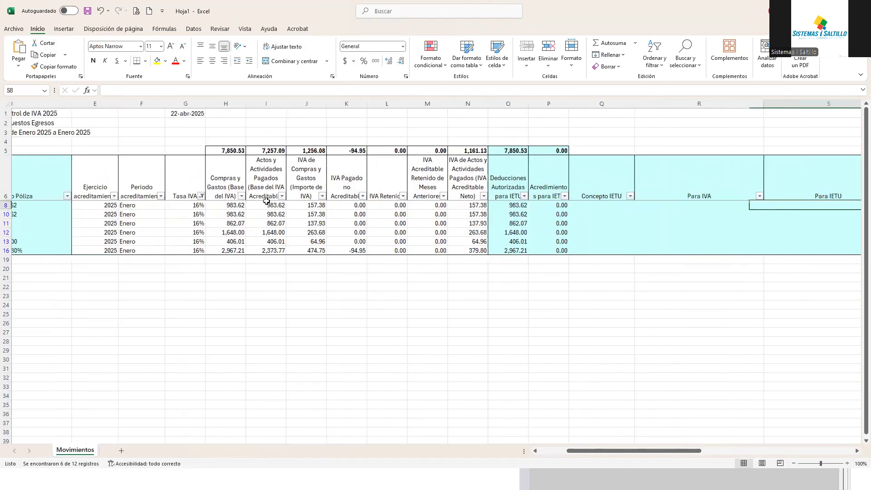
{"action": "key", "text": "Right"}
{"action": "key", "text": "Right"}
{"action": "key", "text": "Right"}
{"action": "key", "text": "Right"}
{"action": "key", "text": "Right"}
{"action": "key", "text": "Right"}
{"action": "key", "text": "Right"}
{"action": "key", "text": "Right"}
{"action": "key", "text": "Right"}
{"action": "key", "text": "Right"}
{"action": "key", "text": "Right"}
{"action": "key", "text": "Right"}
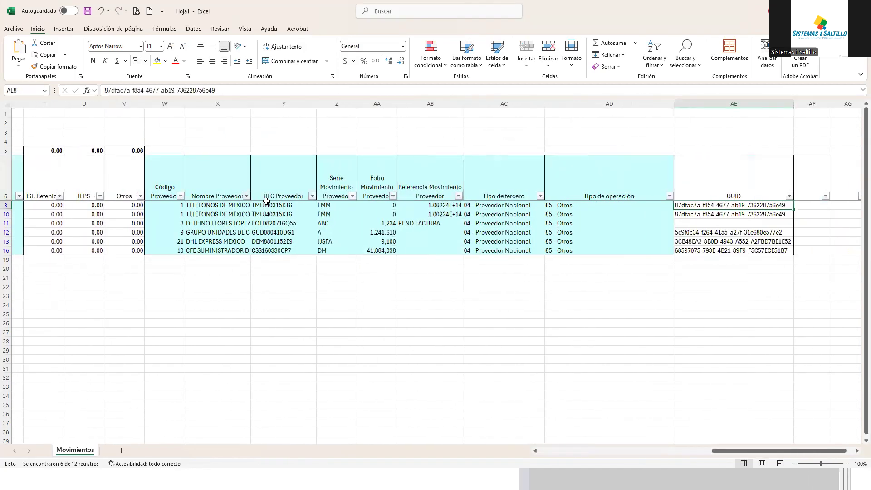
Review the provider series and document details in the egresos auxiliary, and return to the first movement's Fecha Póliza.
{"action": "key", "text": "Left"}
{"action": "key", "text": "Left"}
{"action": "key", "text": "Left"}
{"action": "key", "text": "Left"}
{"action": "key", "text": "Left"}
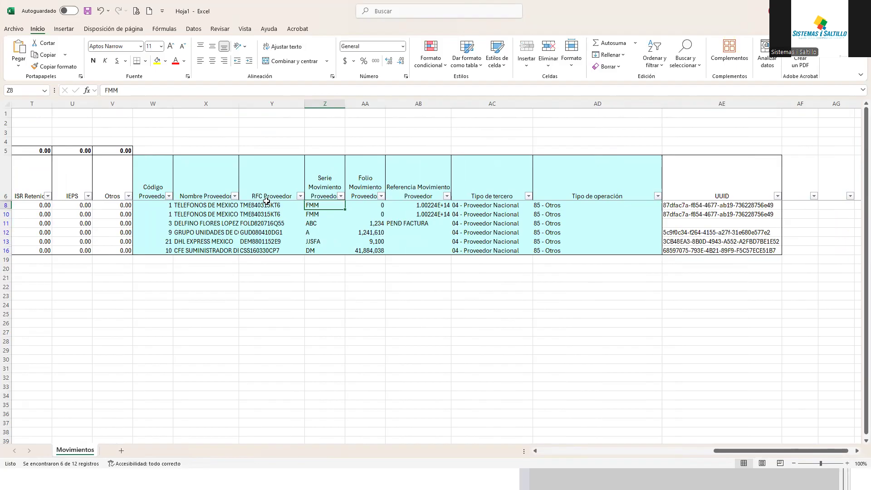
{"action": "key", "text": "Left"}
{"action": "key", "text": "Left"}
{"action": "key", "text": "Left"}
{"action": "key", "text": "Left"}
{"action": "key", "text": "Left"}
{"action": "key", "text": "Left"}
{"action": "key", "text": "Left"}
{"action": "key", "text": "Left"}
{"action": "key", "text": "Left"}
{"action": "key", "text": "Left"}
{"action": "key", "text": "Left"}
{"action": "key", "text": "Left"}
{"action": "key", "text": "Left"}
{"action": "key", "text": "Left"}
{"action": "key", "text": "Left"}
{"action": "key", "text": "Left"}
{"action": "key", "text": "Left"}
{"action": "key", "text": "Left"}
{"action": "key", "text": "Left"}
{"action": "key", "text": "Left"}
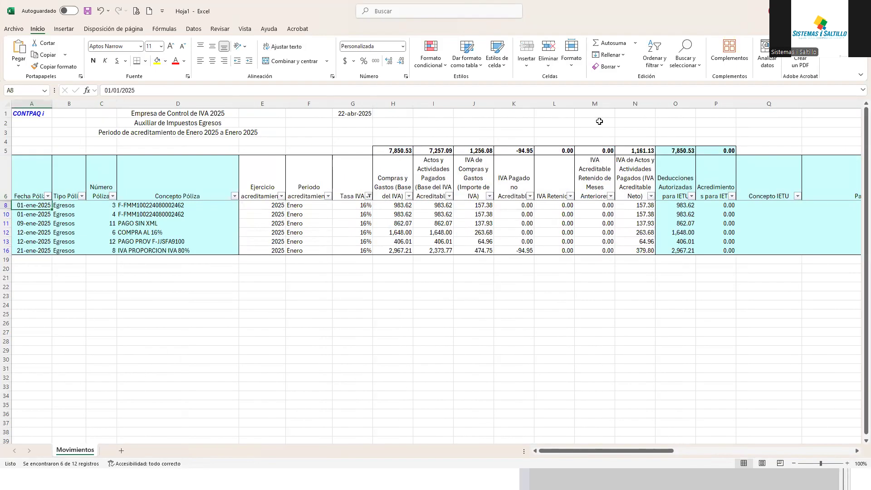
Switch to CONTPAQi Contabilidad, review the available Declaraciones de IVA y de IETU reports, and switch to the slide presentation.
{"action": "key", "text": "alt+Tab"}
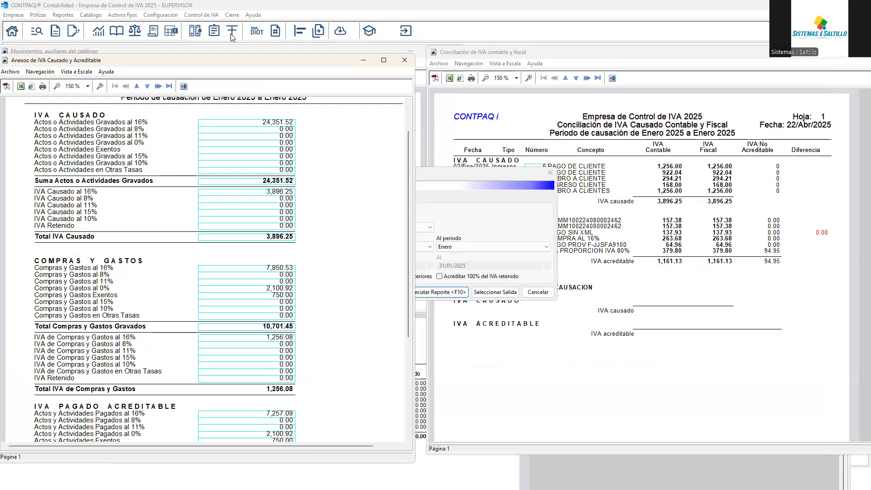
{"action": "left_click", "coordinate": [63, 15]}
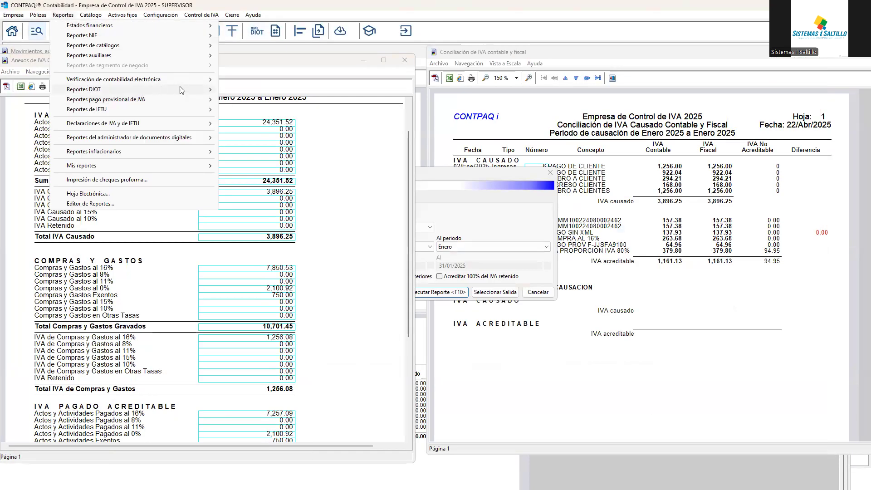
{"action": "mouse_move", "coordinate": [186, 89]}
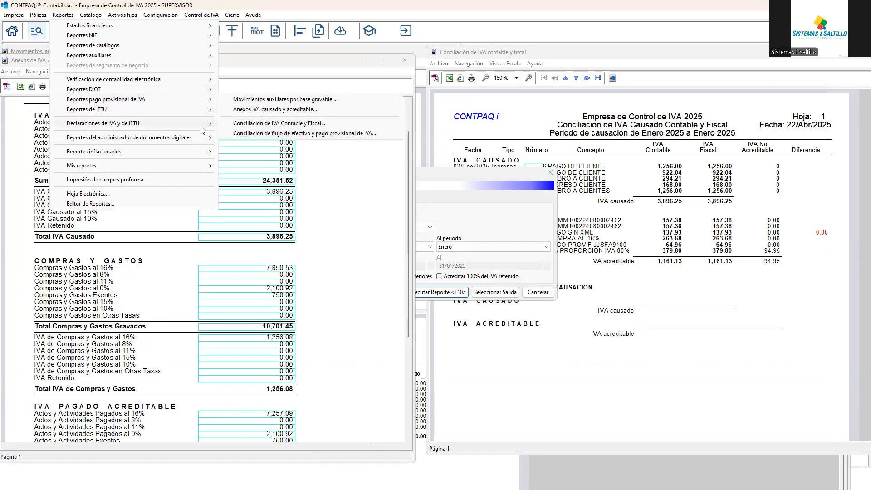
{"action": "mouse_move", "coordinate": [201, 131]}
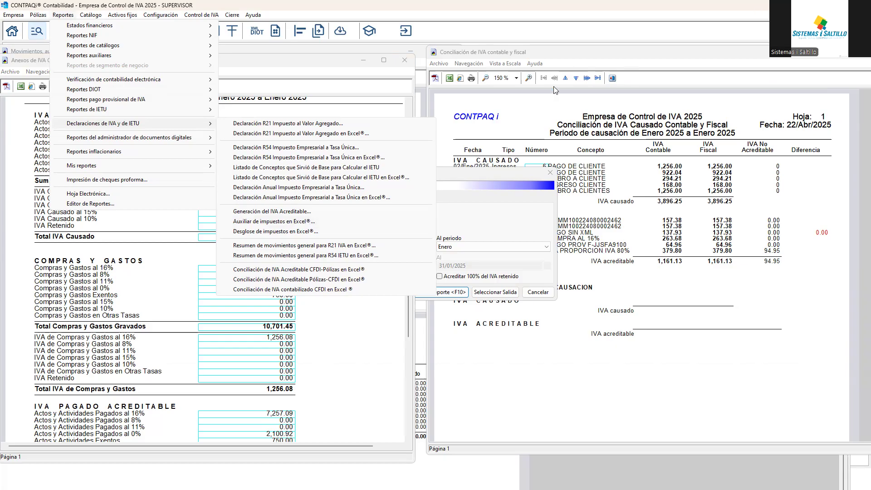
{"action": "key", "text": "alt+Tab"}
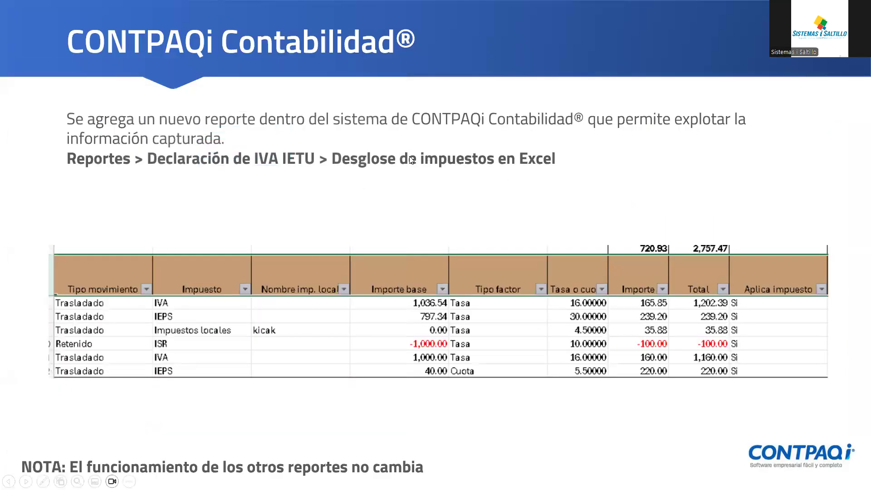
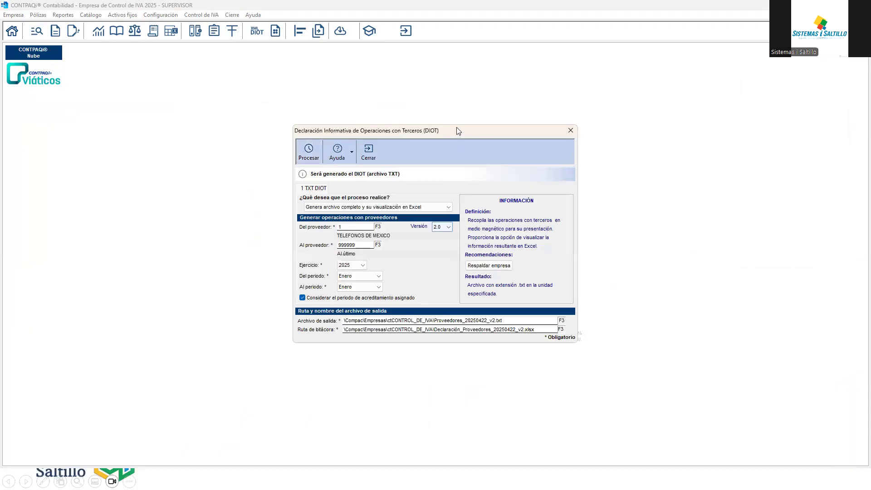
Reposition the DIOT window and select the complete file with its Excel visualization, using version 2.0.
{"action": "left_click_drag", "start_coordinate": [446, 126], "coordinate": [354, 114]}
{"action": "left_click", "coordinate": [342, 198]}
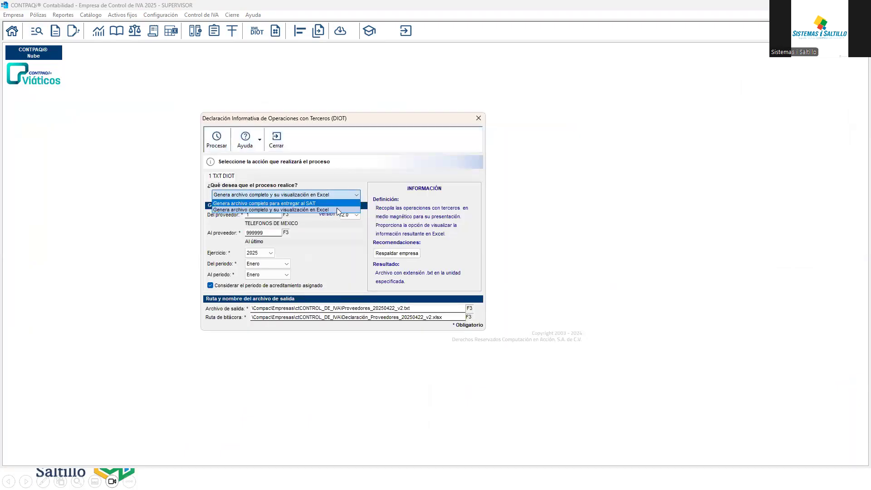
{"action": "left_click", "coordinate": [336, 209]}
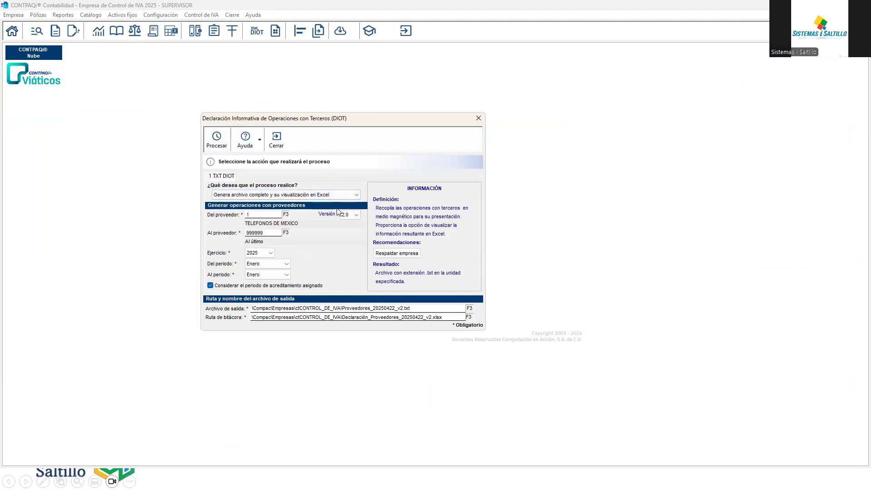
{"action": "left_click", "coordinate": [346, 215]}
{"action": "left_click", "coordinate": [354, 229]}
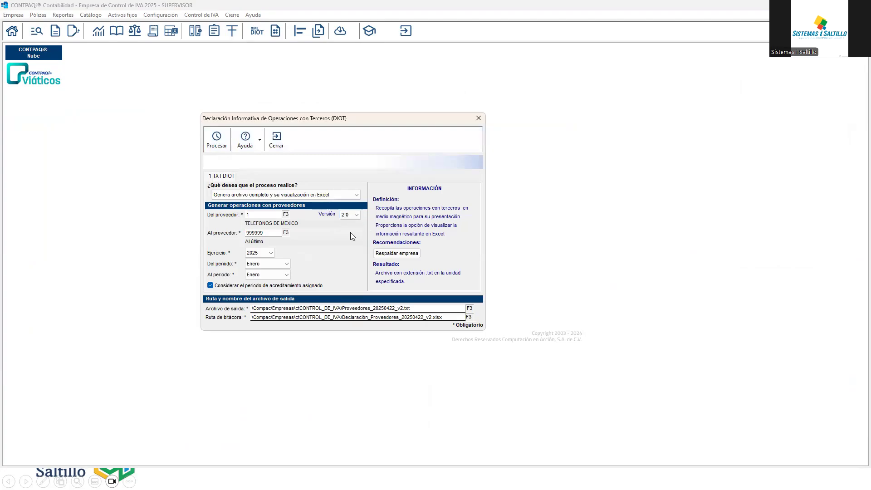
Select ejercicio 2025 and highlight the v2 suffix in the output file name, and try ejercicio 2024 for comparison.
{"action": "left_click", "coordinate": [271, 253]}
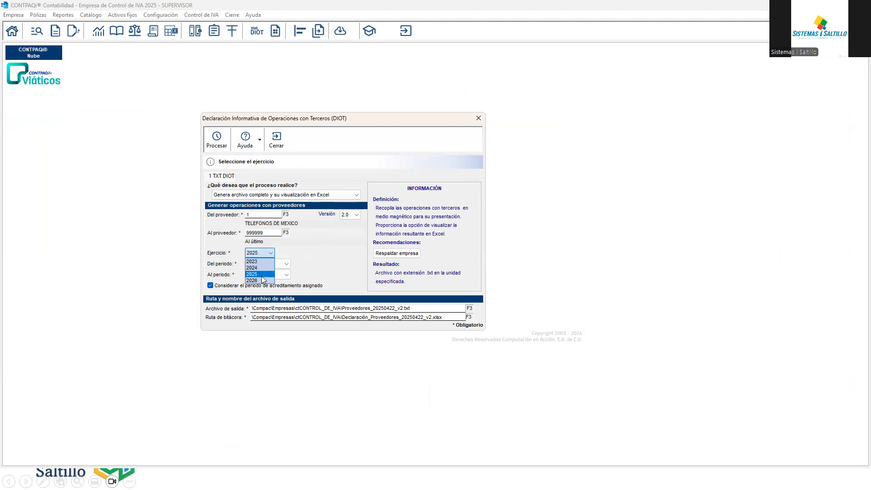
{"action": "left_click", "coordinate": [262, 274]}
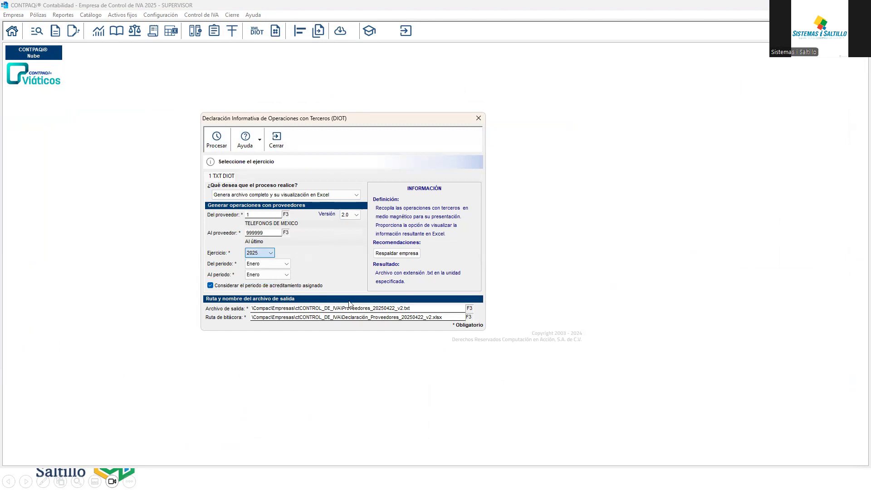
{"action": "double_click", "coordinate": [401, 307]}
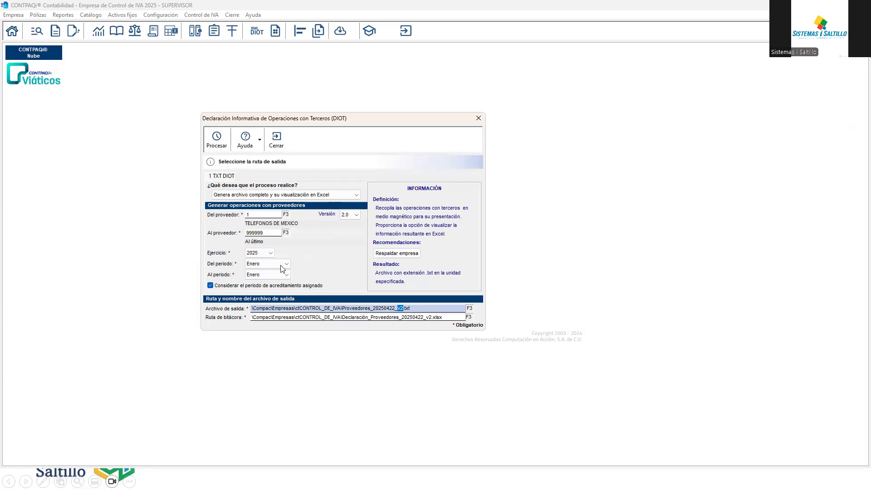
{"action": "left_click", "coordinate": [271, 253]}
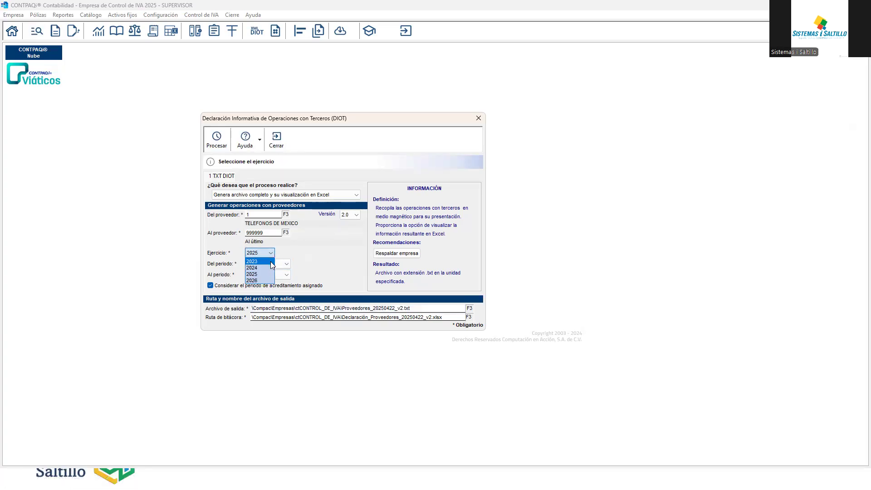
{"action": "left_click", "coordinate": [270, 267]}
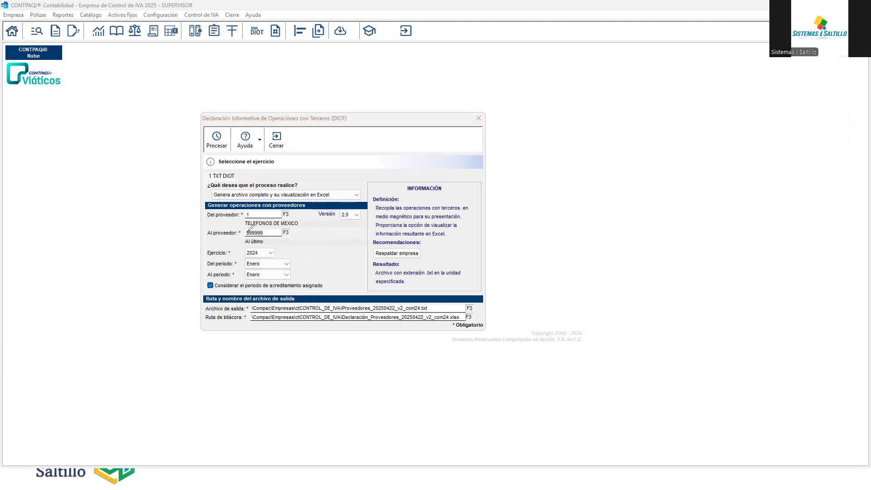
{"action": "left_click_drag", "start_coordinate": [287, 246], "coordinate": [300, 247]}
{"action": "mouse_move", "coordinate": [458, 284]}
{"action": "left_mouse_down"}
{"action": "mouse_move", "coordinate": [358, 293]}
{"action": "mouse_move", "coordinate": [463, 348]}
{"action": "mouse_move", "coordinate": [441, 287]}
{"action": "mouse_move", "coordinate": [415, 300]}
{"action": "mouse_move", "coordinate": [407, 293]}
{"action": "mouse_move", "coordinate": [425, 293]}
{"action": "left_mouse_up"}
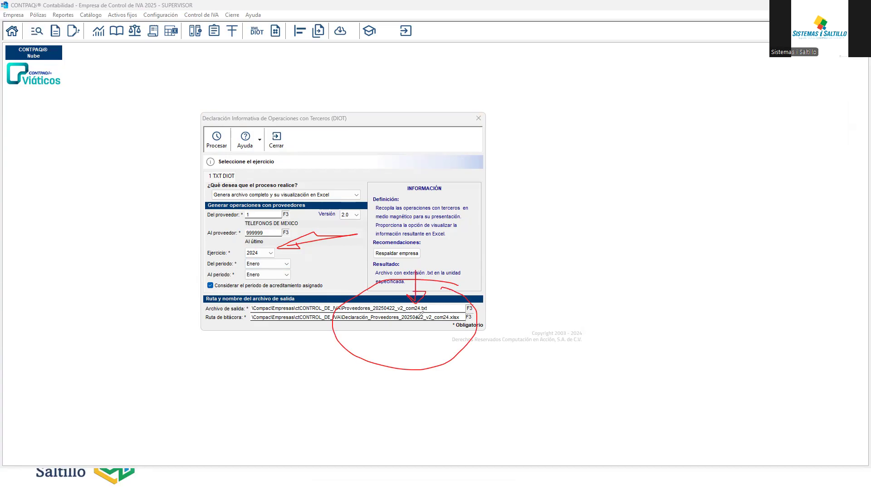
{"action": "mouse_move", "coordinate": [418, 295]}
{"action": "left_mouse_down"}
{"action": "mouse_move", "coordinate": [406, 294]}
{"action": "mouse_move", "coordinate": [426, 303]}
{"action": "left_mouse_up"}
{"action": "mouse_move", "coordinate": [150, 255]}
{"action": "left_mouse_down"}
{"action": "mouse_move", "coordinate": [251, 253]}
{"action": "mouse_move", "coordinate": [233, 261]}
{"action": "left_mouse_up"}
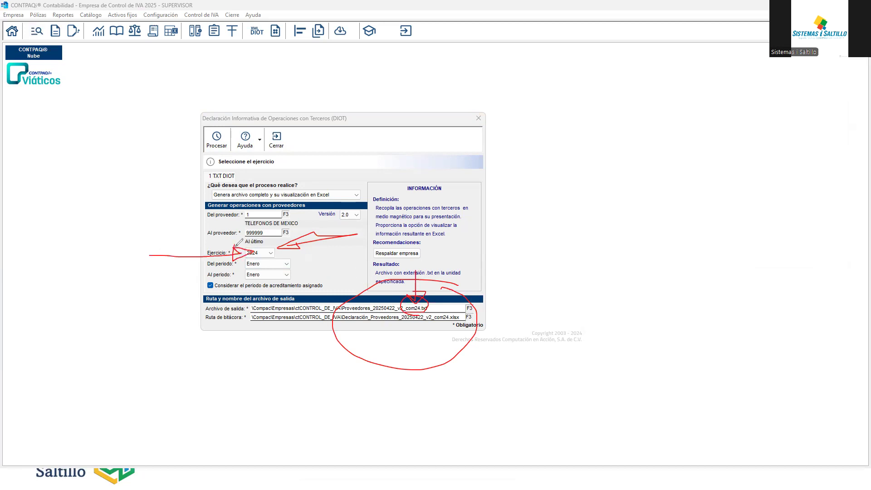
{"action": "left_click", "coordinate": [40, 380]}
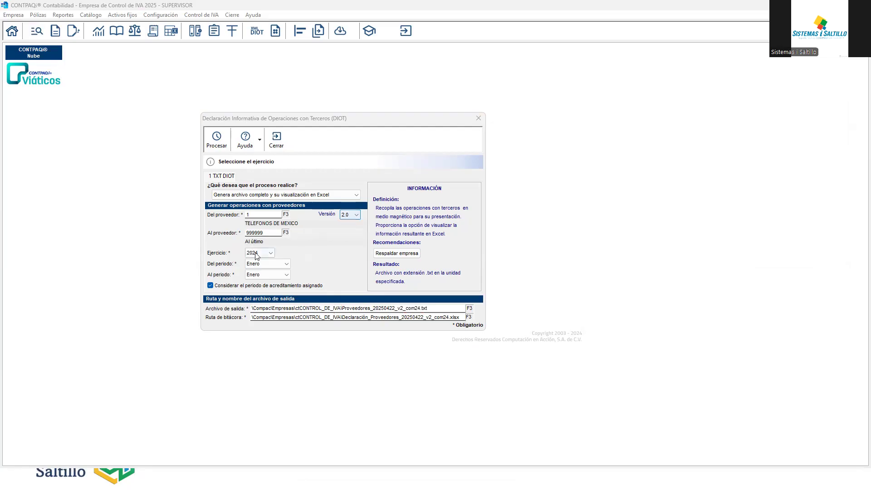
Set the DIOT ejercicio back to 2025 and try Febrero in the period range.
{"action": "left_click", "coordinate": [256, 254]}
{"action": "left_click", "coordinate": [257, 274]}
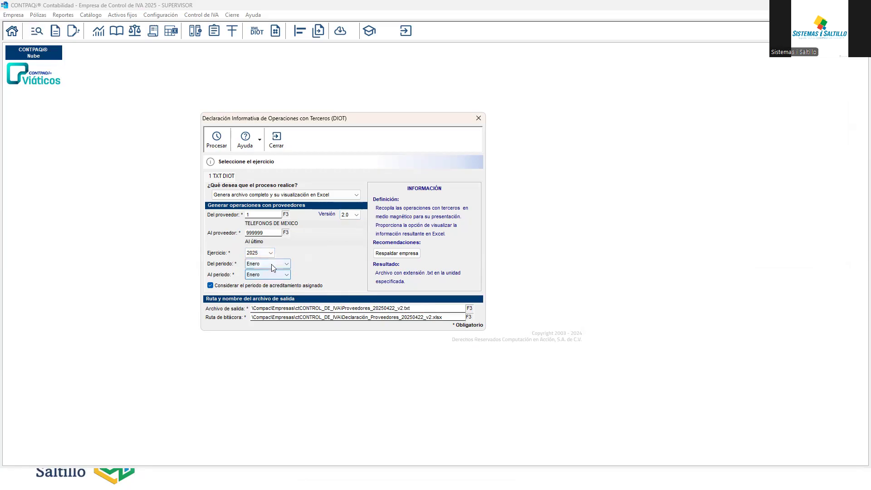
{"action": "left_click", "coordinate": [272, 266]}
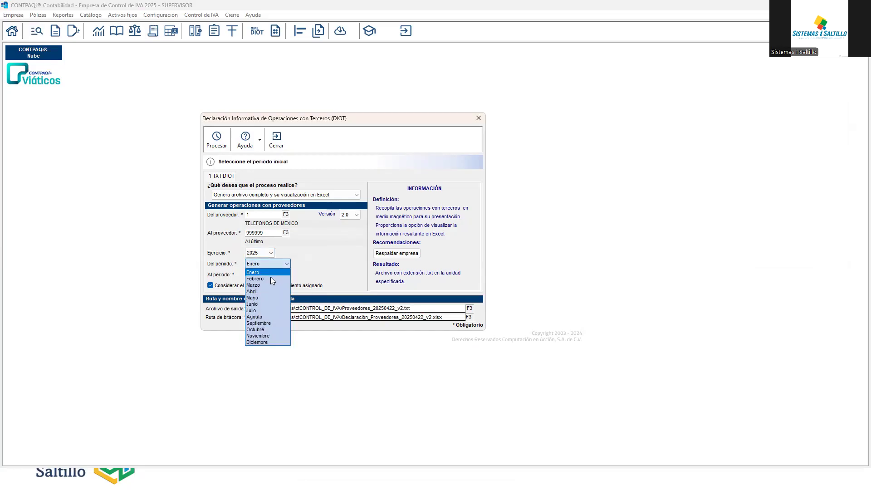
{"action": "left_click", "coordinate": [272, 278]}
{"action": "left_click", "coordinate": [274, 274]}
{"action": "left_click", "coordinate": [274, 273]}
{"action": "left_click", "coordinate": [278, 264]}
{"action": "left_click", "coordinate": [277, 278]}
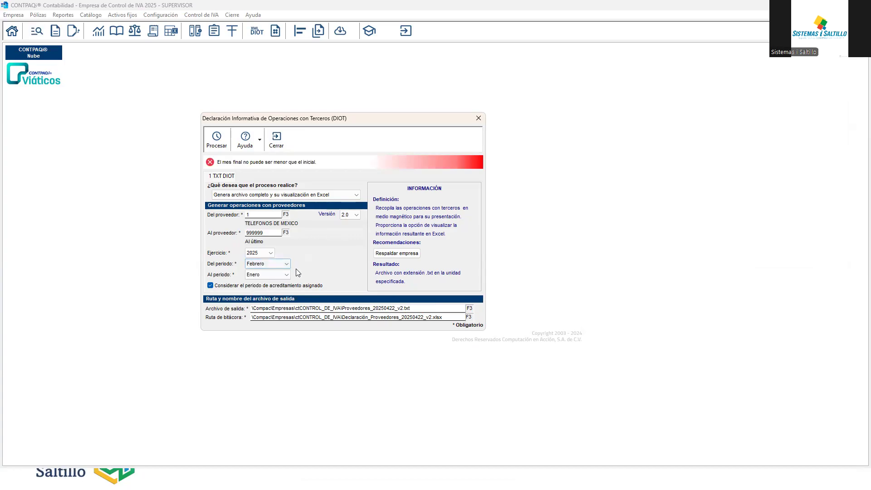
{"action": "left_click", "coordinate": [289, 272]}
{"action": "left_click", "coordinate": [276, 287]}
Restore both the initial and final DIOT periods to Enero.
{"action": "left_click", "coordinate": [275, 263]}
{"action": "left_click", "coordinate": [275, 272]}
{"action": "left_click", "coordinate": [272, 275]}
{"action": "left_click", "coordinate": [269, 283]}
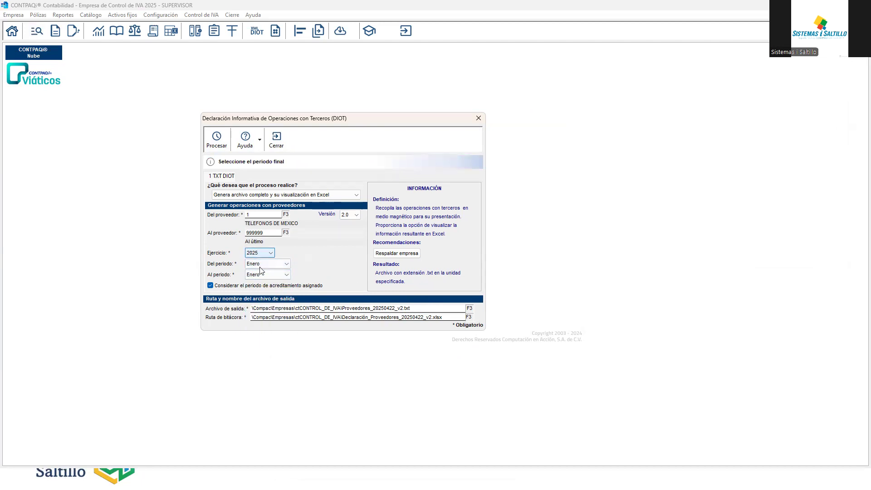
Set the DIOT ejercicio to 2024 and highlight the com24 suffix in the output file name.
{"action": "left_click", "coordinate": [271, 252]}
{"action": "left_click", "coordinate": [259, 268]}
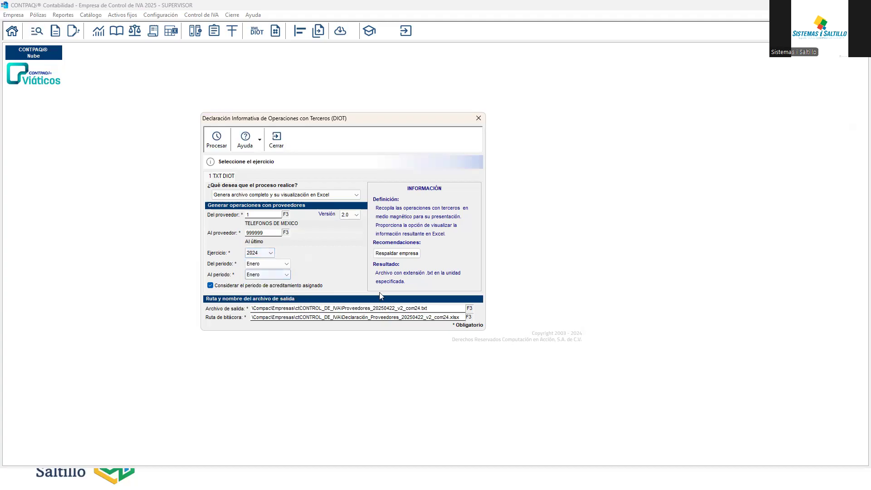
{"action": "left_click_drag", "start_coordinate": [421, 308], "coordinate": [406, 309]}
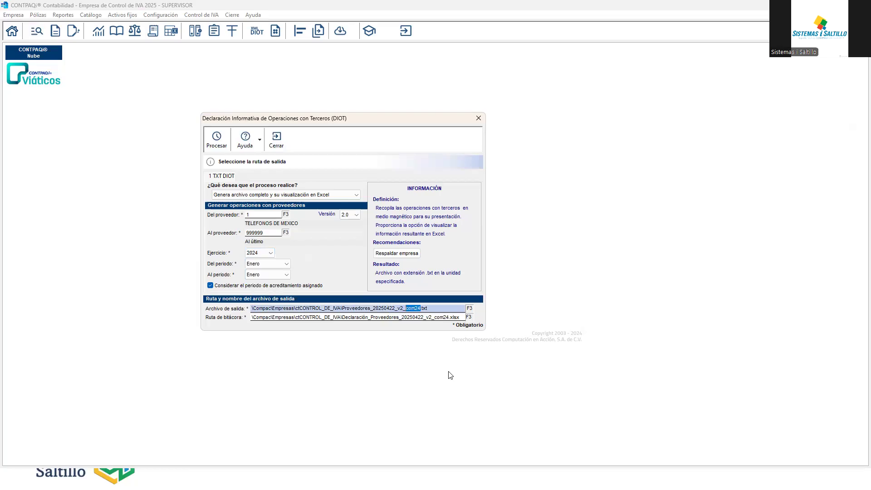
Process the DIOT and enable the generated workbook's content so the txt file loads in Excel.
{"action": "left_click", "coordinate": [216, 143]}
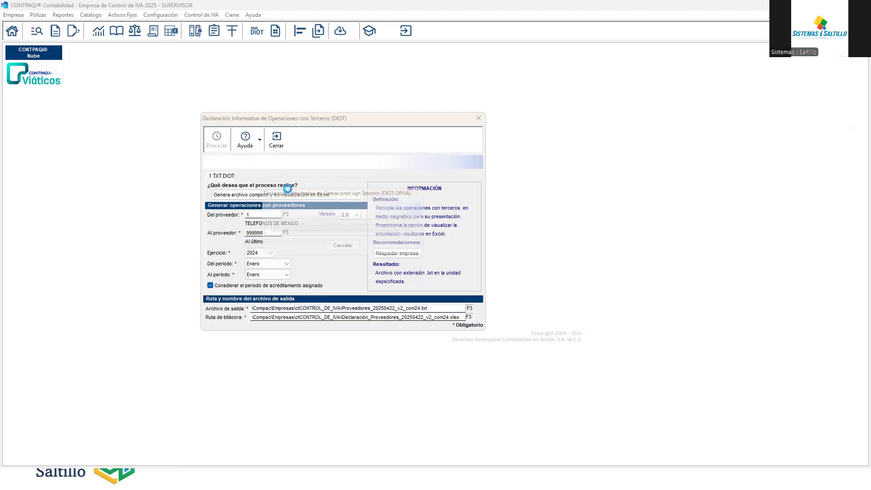
{"action": "left_click", "coordinate": [445, 280]}
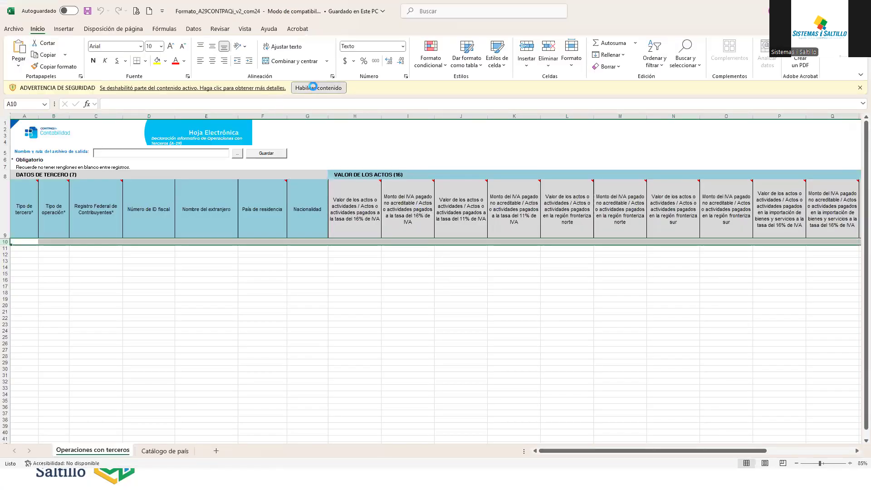
{"action": "left_click", "coordinate": [315, 88]}
{"action": "left_click", "coordinate": [479, 268]}
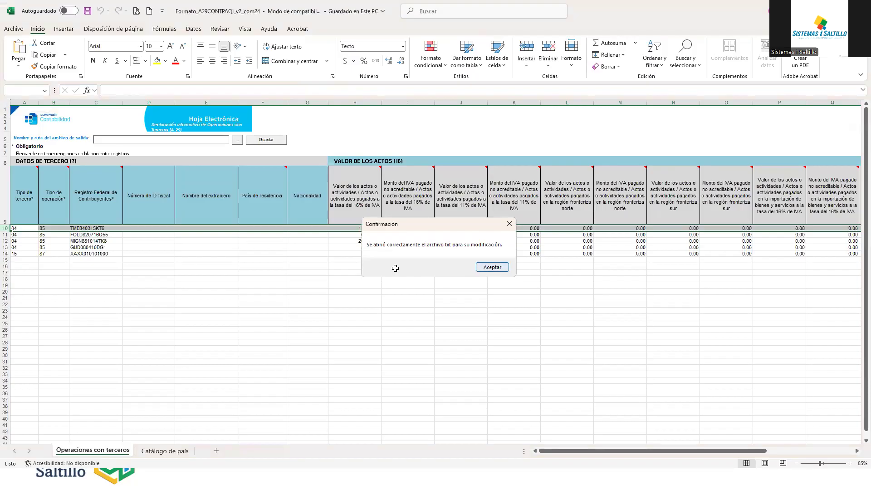
Examine the Operaciones con terceros rows, from the supplier data columns across to the act and IVA values for imports.
{"action": "key", "text": "Left"}
{"action": "key", "text": "Left"}
{"action": "key", "text": "Up"}
{"action": "key", "text": "Right"}
{"action": "key", "text": "Right"}
{"action": "key", "text": "Right"}
{"action": "key", "text": "Up"}
{"action": "key", "text": "Up"}
{"action": "key", "text": "Up"}
{"action": "key", "text": "Left"}
{"action": "key", "text": "Up"}
{"action": "key", "text": "Down"}
{"action": "key", "text": "Down"}
{"action": "key", "text": "Down"}
{"action": "key", "text": "Down"}
{"action": "key", "text": "Down"}
{"action": "key", "text": "Up"}
{"action": "key", "text": "Up"}
{"action": "key", "text": "Up"}
{"action": "key", "text": "Up"}
{"action": "key", "text": "Up"}
{"action": "key", "text": "Right"}
{"action": "key", "text": "Right"}
{"action": "key", "text": "Right"}
{"action": "key", "text": "Right"}
{"action": "key", "text": "Right"}
{"action": "key", "text": "Right"}
{"action": "key", "text": "Right"}
{"action": "key", "text": "Right"}
{"action": "key", "text": "Right"}
{"action": "key", "text": "Right"}
{"action": "key", "text": "Right"}
{"action": "key", "text": "Right"}
{"action": "key", "text": "Right"}
{"action": "key", "text": "Right"}
{"action": "key", "text": "Right"}
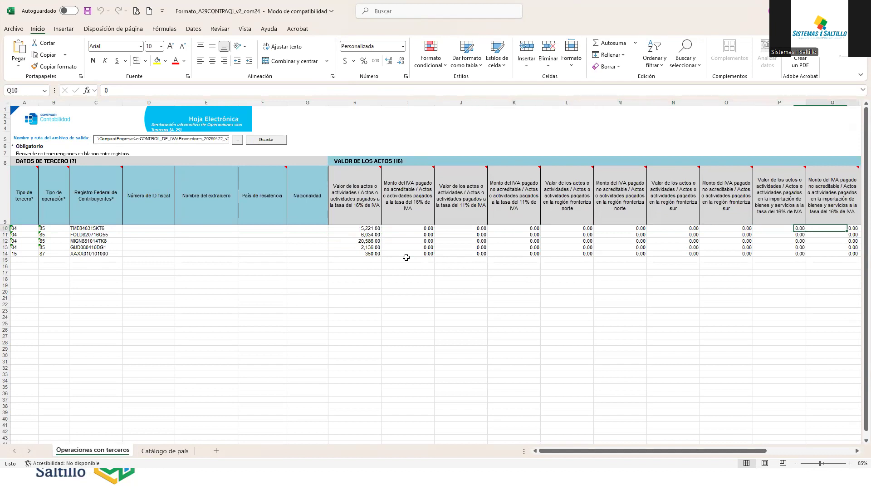
Examine the suppliers' third-party type, operation type, RFC and 16% act values, then the end of the output file path.
{"action": "key", "text": "Left"}
{"action": "key", "text": "Left"}
{"action": "key", "text": "Left"}
{"action": "key", "text": "Left"}
{"action": "key", "text": "Left"}
{"action": "key", "text": "Left"}
{"action": "key", "text": "Left"}
{"action": "key", "text": "Left"}
{"action": "key", "text": "Left"}
{"action": "key", "text": "Left"}
{"action": "key", "text": "Left"}
{"action": "key", "text": "Left"}
{"action": "key", "text": "Left"}
{"action": "key", "text": "Left"}
{"action": "key", "text": "Left"}
{"action": "key", "text": "Left"}
{"action": "key", "text": "Left"}
{"action": "key", "text": "Left"}
{"action": "key", "text": "Left"}
{"action": "key", "text": "Left"}
{"action": "key", "text": "Left"}
{"action": "key", "text": "Right"}
{"action": "key", "text": "Down"}
{"action": "key", "text": "Down"}
{"action": "key", "text": "Down"}
{"action": "key", "text": "Down"}
{"action": "key", "text": "Left"}
{"action": "key", "text": "Up"}
{"action": "key", "text": "Up"}
{"action": "key", "text": "Right"}
{"action": "key", "text": "Down"}
{"action": "key", "text": "Up"}
{"action": "key", "text": "Up"}
{"action": "key", "text": "Right"}
{"action": "key", "text": "Right"}
{"action": "key", "text": "Right"}
{"action": "key", "text": "Right"}
{"action": "key", "text": "Right"}
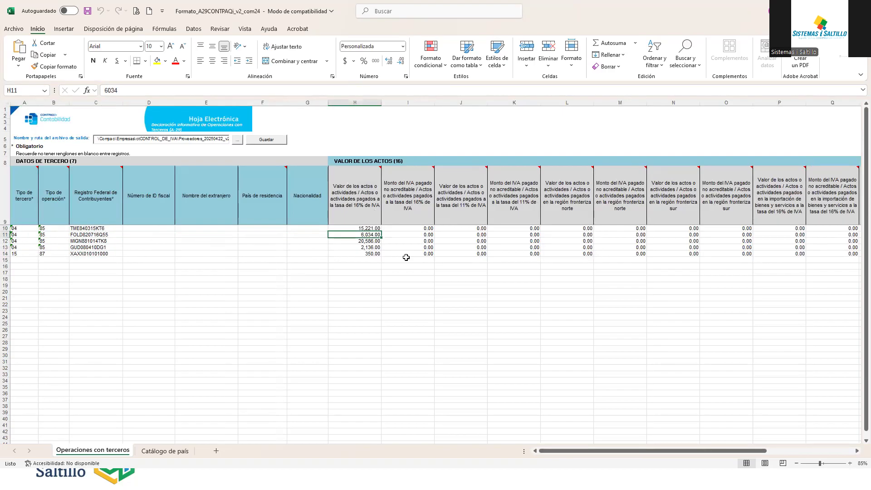
{"action": "left_click", "coordinate": [215, 142]}
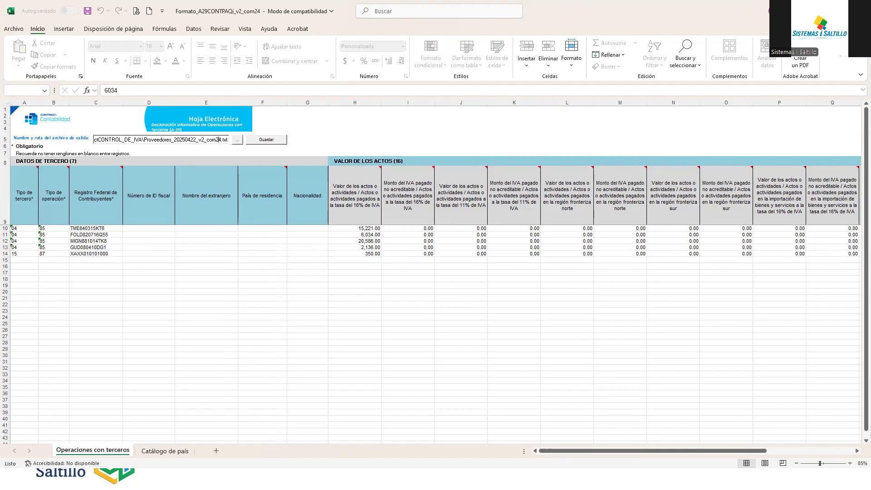
Switch to CONTPAQi Contabilidad and try the DIOT with version 1.0 and ejercicio 2024, highlighting the version suffix in the output file name.
{"action": "key", "text": "alt+Tab"}
{"action": "left_click", "coordinate": [202, 14]}
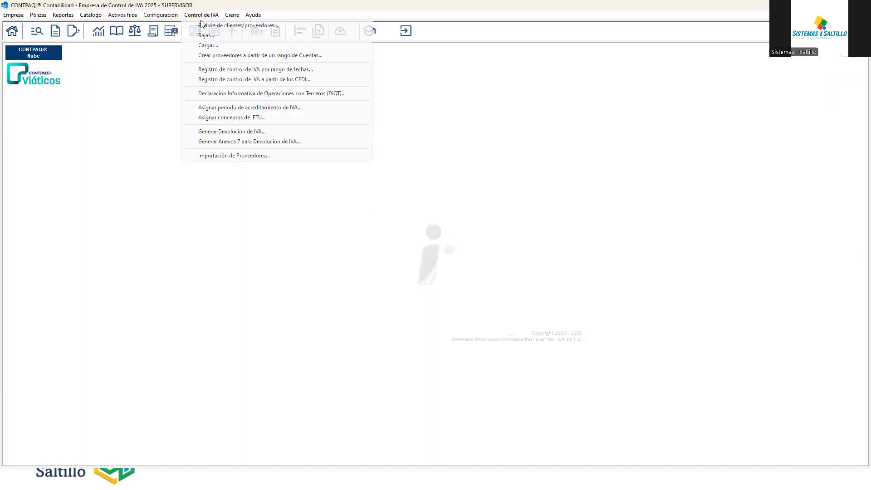
{"action": "left_click", "coordinate": [229, 93]}
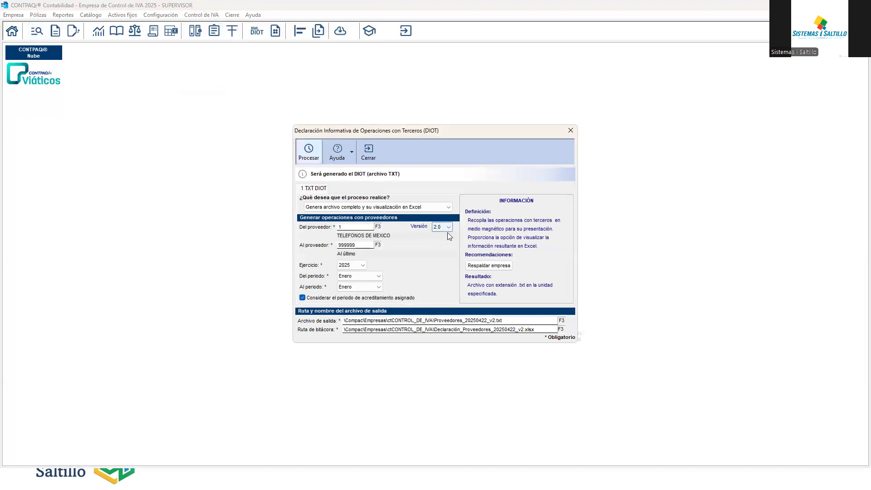
{"action": "left_click", "coordinate": [438, 231]}
{"action": "left_click", "coordinate": [358, 265]}
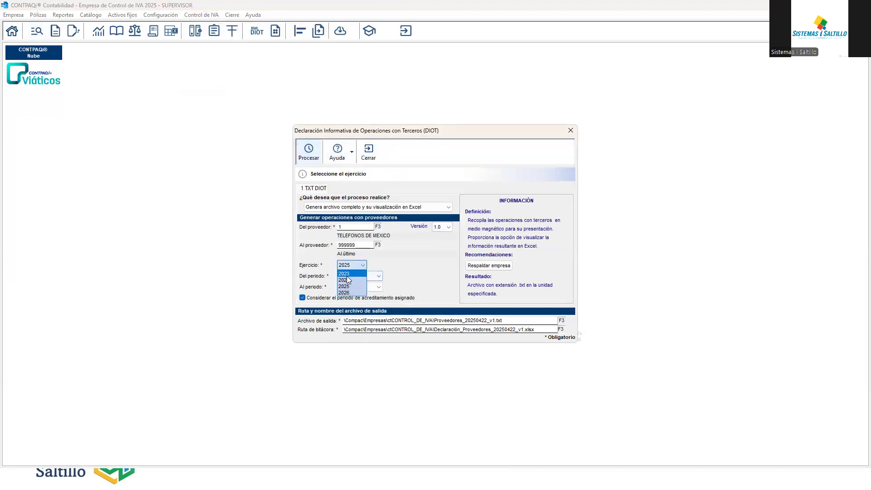
{"action": "left_click", "coordinate": [348, 282]}
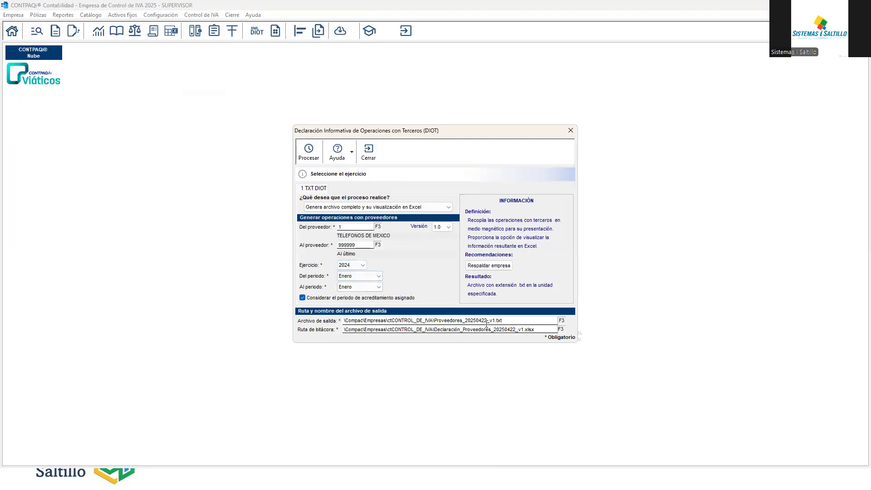
{"action": "left_click_drag", "start_coordinate": [494, 321], "coordinate": [487, 320]}
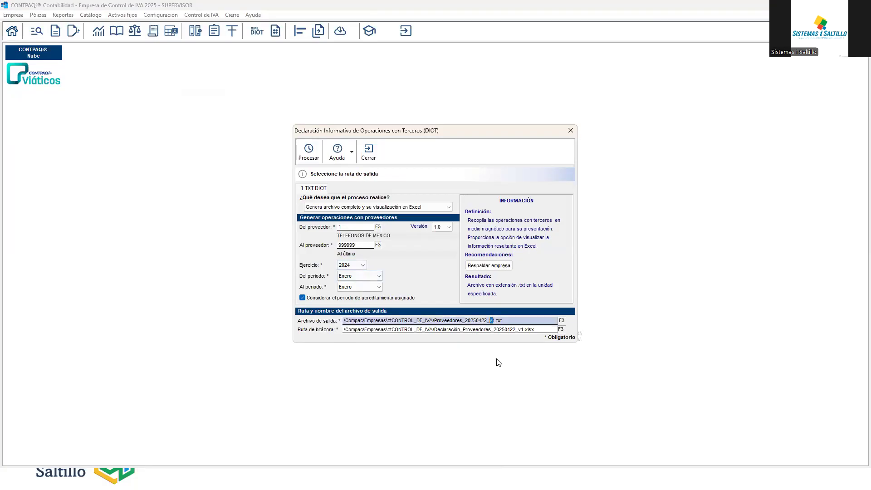
Set the DIOT version to 2.0 and highlight the com24.txt ending of the output file name.
{"action": "left_click", "coordinate": [442, 227]}
{"action": "left_click", "coordinate": [443, 234]}
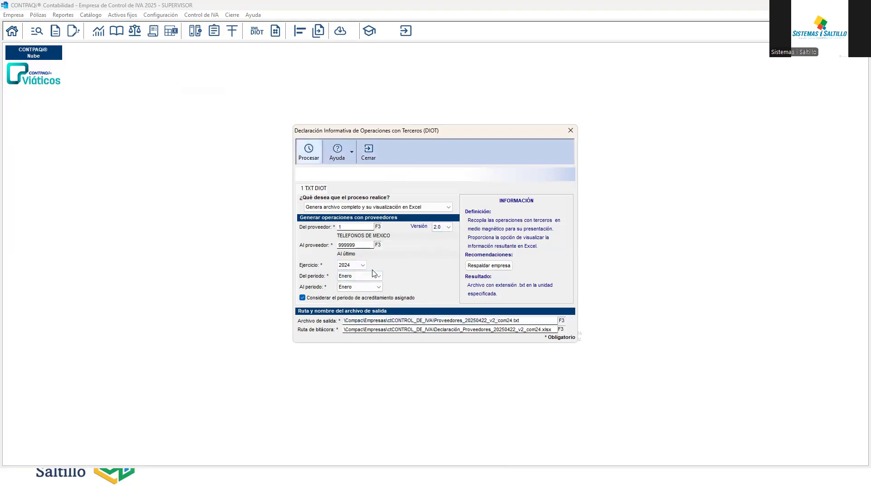
{"action": "left_click", "coordinate": [528, 320]}
{"action": "left_click_drag", "start_coordinate": [527, 320], "coordinate": [495, 320]}
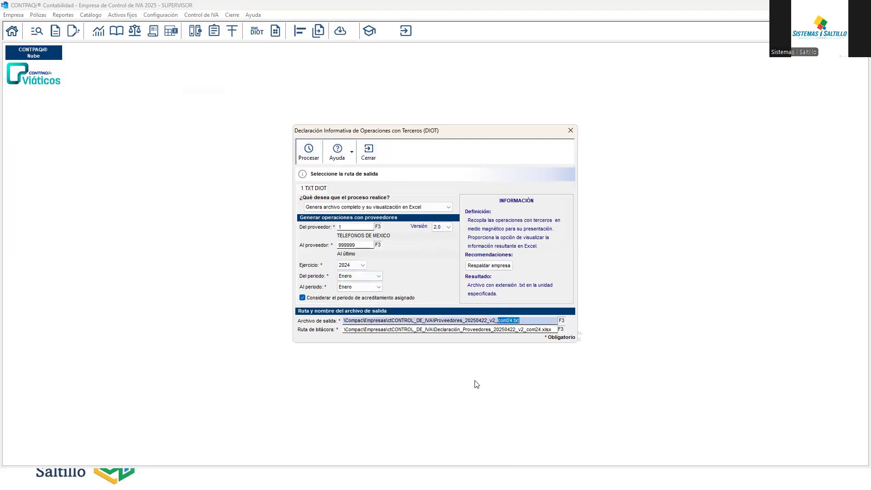
Try DIOT version 1.0 again, restore version 2.0, and highlight com24 in the output file name.
{"action": "left_click", "coordinate": [442, 227]}
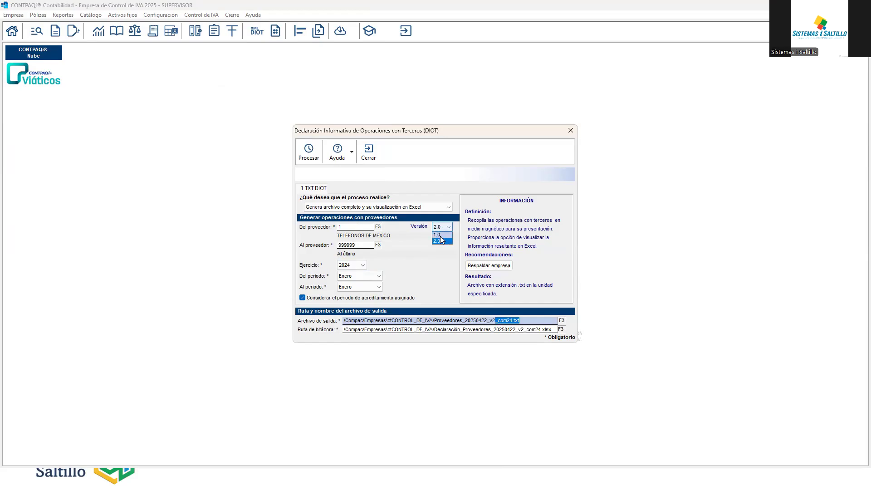
{"action": "left_click", "coordinate": [442, 240]}
{"action": "left_click_drag", "start_coordinate": [495, 320], "coordinate": [486, 320]}
{"action": "left_click", "coordinate": [442, 226]}
{"action": "left_click", "coordinate": [442, 248]}
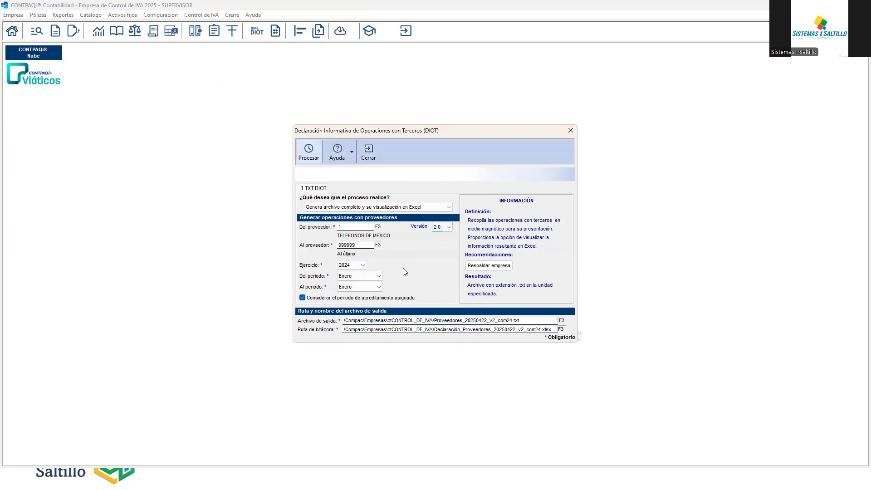
{"action": "left_click_drag", "start_coordinate": [512, 320], "coordinate": [503, 320]}
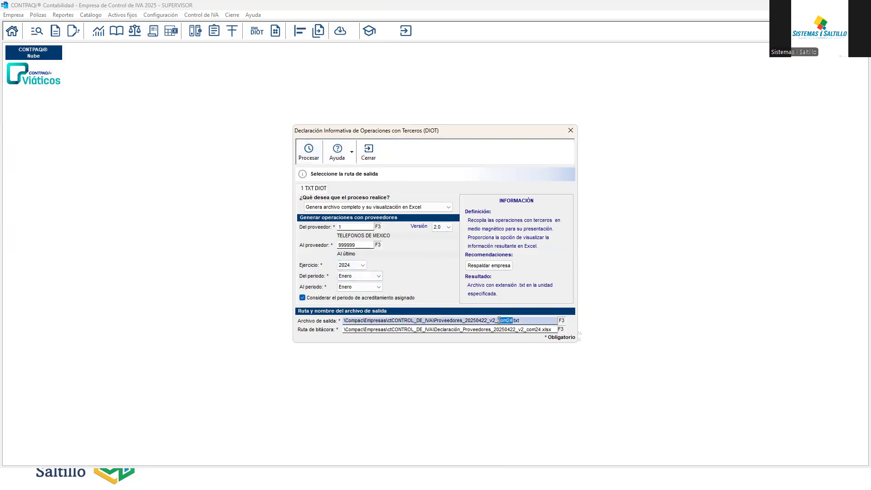
Try ejercicio 2023, return to 2024 and highlight the output file suffix, then close the DIOT without processing it.
{"action": "left_click", "coordinate": [358, 265]}
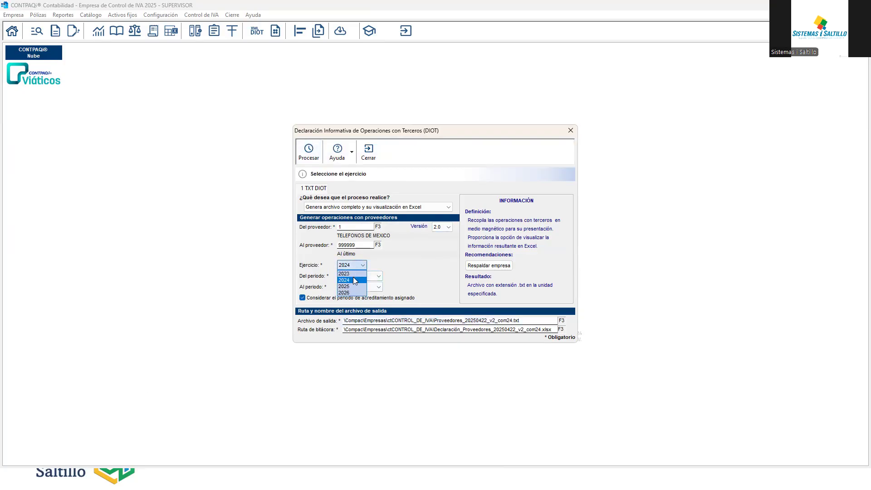
{"action": "left_click", "coordinate": [344, 273]}
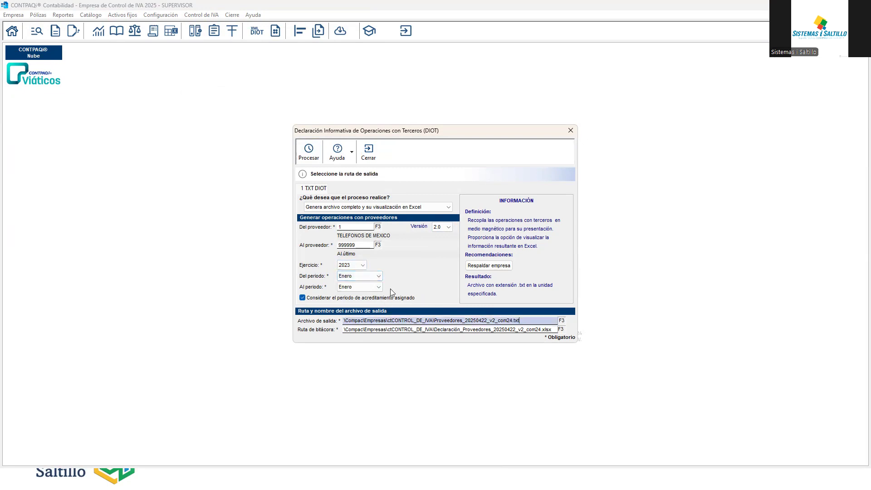
{"action": "left_click", "coordinate": [361, 265]}
{"action": "left_click", "coordinate": [345, 279]}
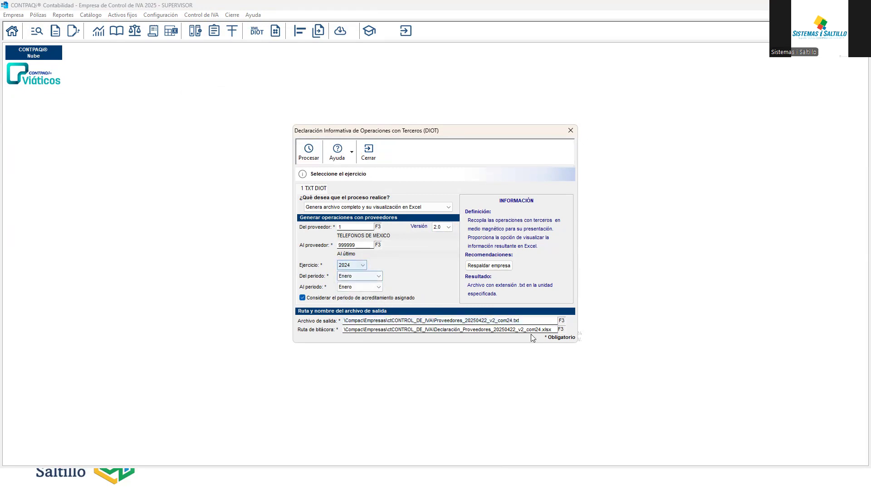
{"action": "left_click_drag", "start_coordinate": [528, 321], "coordinate": [495, 323]}
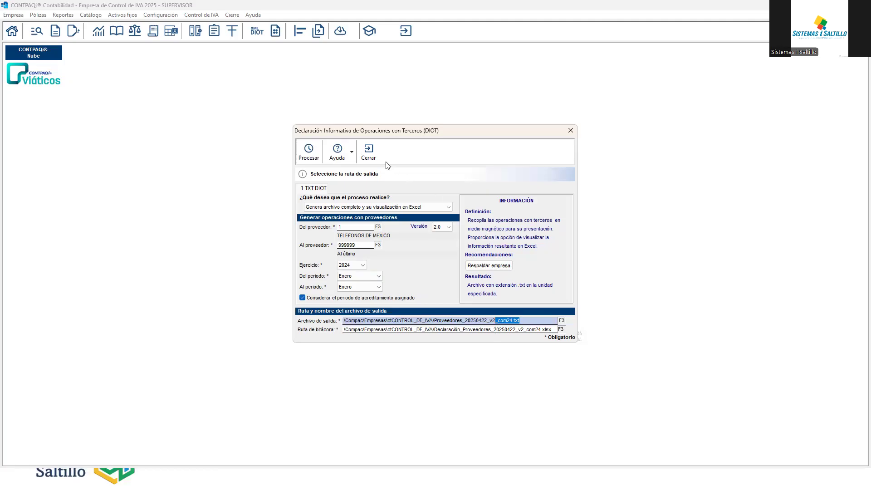
{"action": "left_click", "coordinate": [367, 152]}
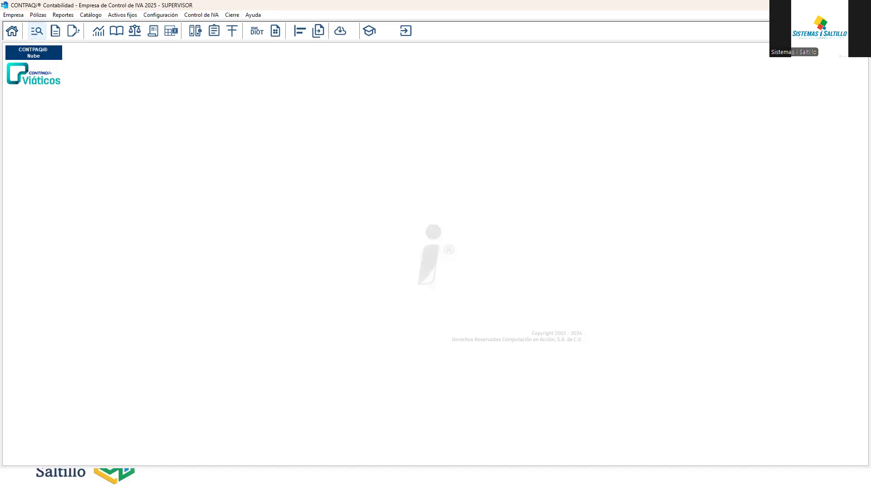
Bring the presentation into view and advance it to the closing Gracias slide.
{"action": "left_click", "coordinate": [818, 5]}
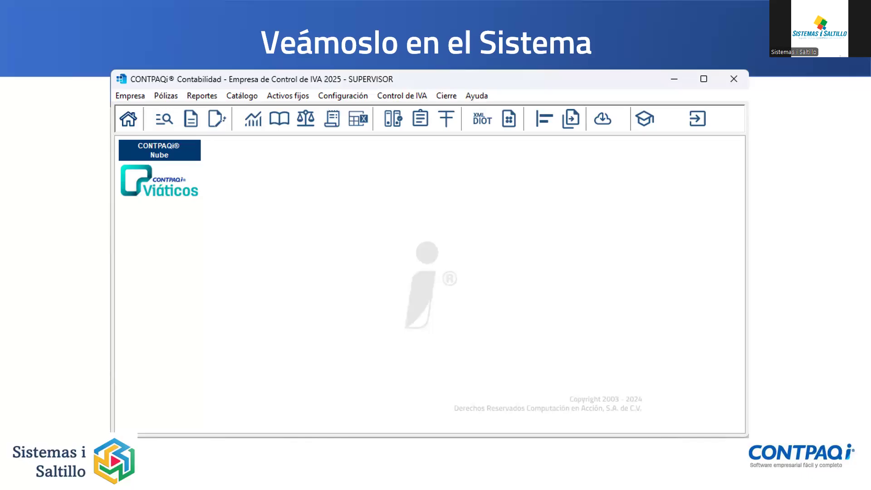
{"action": "key", "text": "Right"}
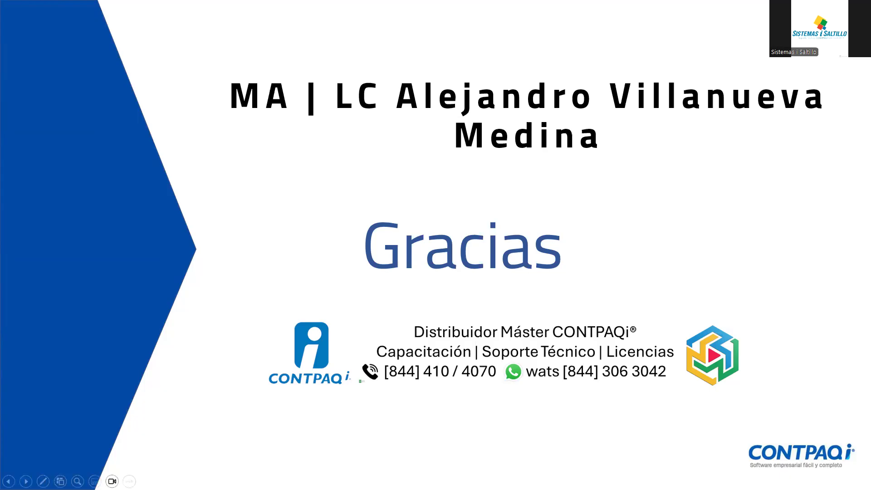
Switch to CONTPAQi Contabilidad, open the January 2025 GASTO NO DEDUCIBLE póliza, and review its related CFDI's product and IVA detail.
{"action": "key", "text": "alt+Tab"}
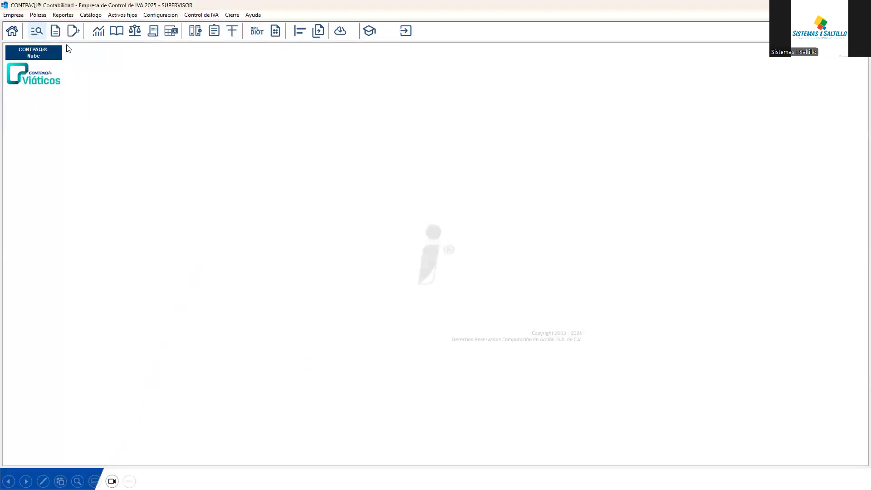
{"action": "left_click", "coordinate": [36, 30]}
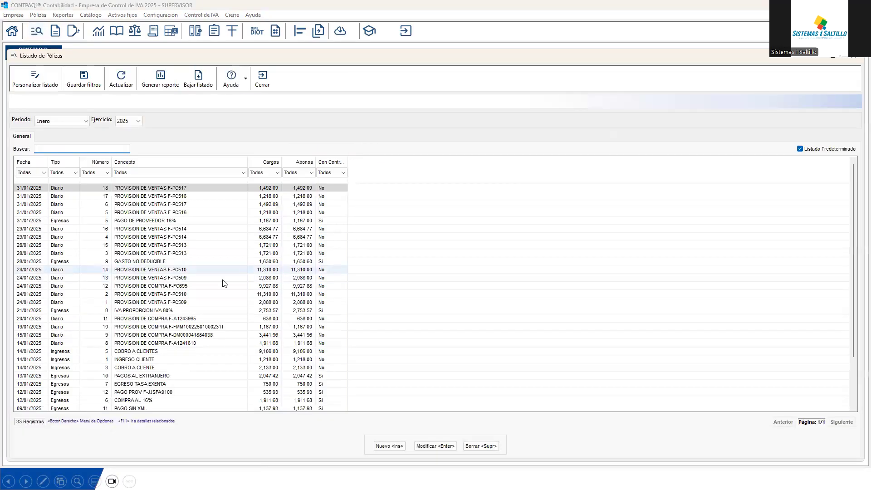
{"action": "left_click", "coordinate": [179, 262]}
{"action": "key", "text": "Return"}
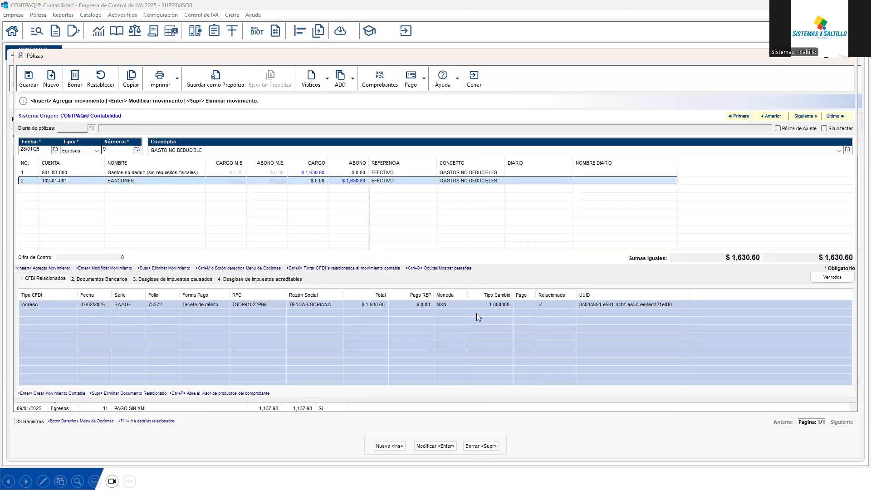
{"action": "double_click", "coordinate": [379, 304]}
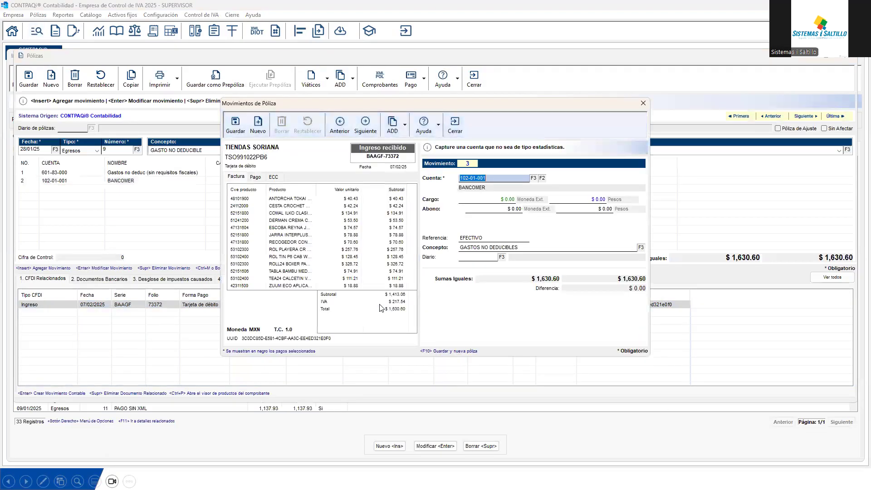
{"action": "left_click", "coordinate": [461, 127]}
Open the CFDI's creditable tax association maximized and widen the Concepto IVA, Subconcepto IVA and Causa de IVA no acreditable columns.
{"action": "left_click", "coordinate": [277, 280]}
{"action": "double_click", "coordinate": [345, 313]}
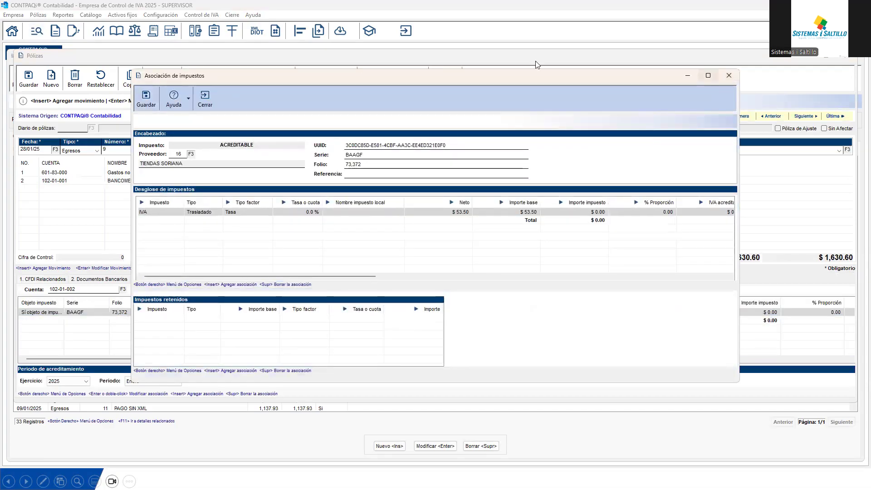
{"action": "double_click", "coordinate": [535, 75]}
{"action": "left_click_drag", "start_coordinate": [421, 361], "coordinate": [689, 367]}
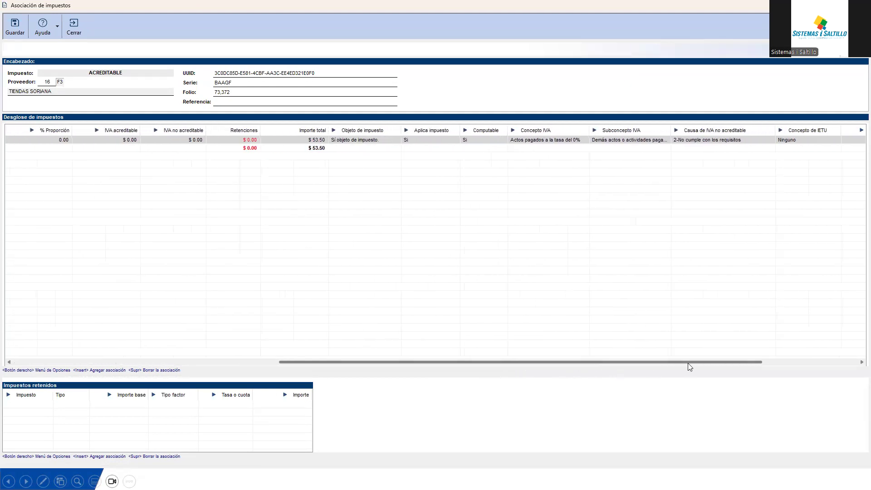
{"action": "left_click_drag", "start_coordinate": [589, 131], "coordinate": [599, 129]}
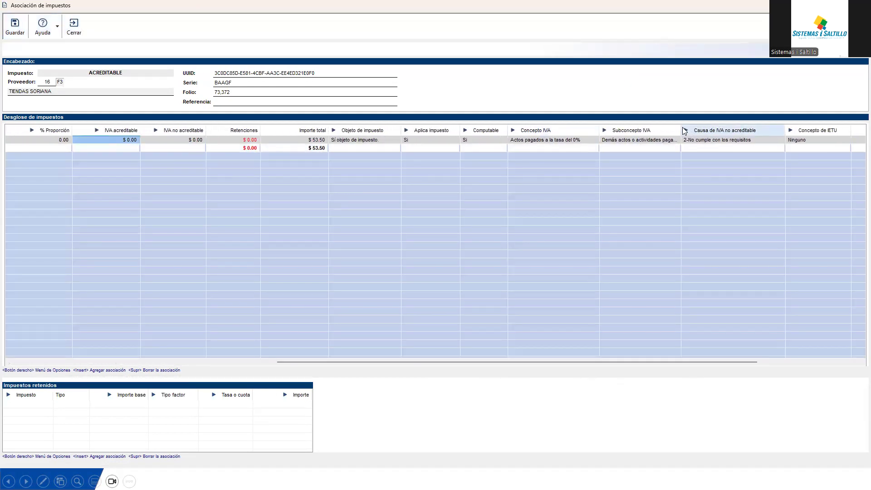
{"action": "left_click_drag", "start_coordinate": [681, 130], "coordinate": [704, 130]}
{"action": "left_click_drag", "start_coordinate": [806, 130], "coordinate": [841, 130]}
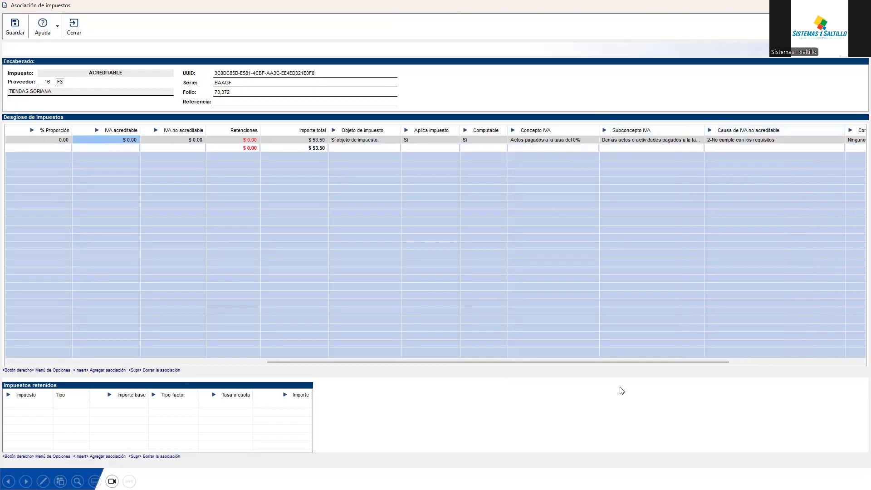
{"action": "left_click_drag", "start_coordinate": [616, 362], "coordinate": [662, 360]}
{"action": "left_click_drag", "start_coordinate": [505, 131], "coordinate": [519, 131]}
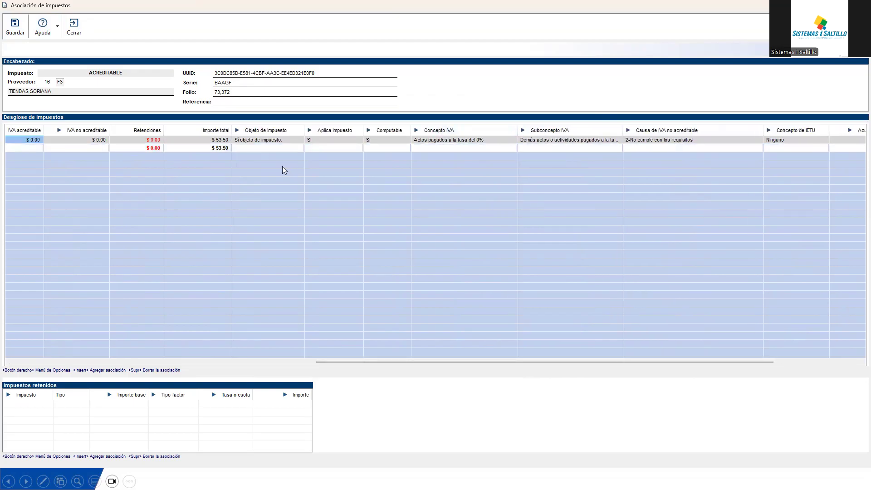
Set the tax line's Concepto IVA to Ninguno.
{"action": "left_click", "coordinate": [260, 140]}
{"action": "left_click", "coordinate": [437, 142]}
{"action": "left_click", "coordinate": [437, 141]}
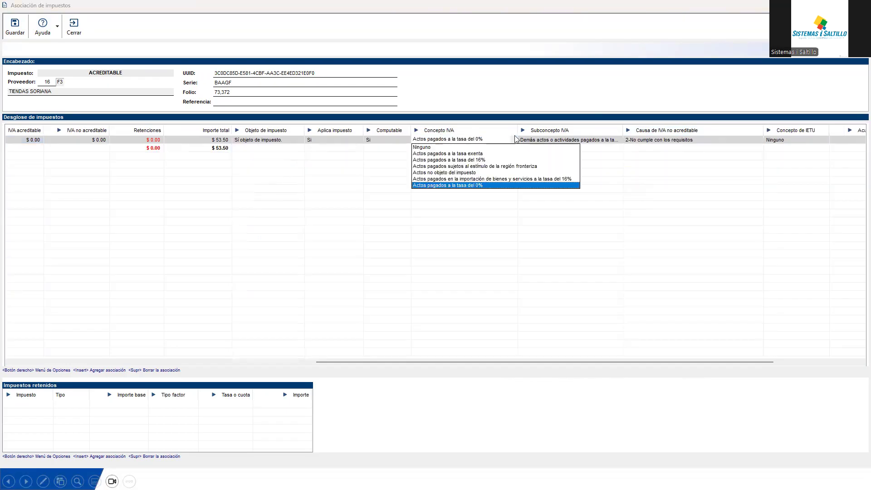
{"action": "left_click", "coordinate": [459, 148]}
Review the Causa de IVA no acreditable options for the tax line and keep 2-No cumple con los requisitos.
{"action": "left_click", "coordinate": [635, 143]}
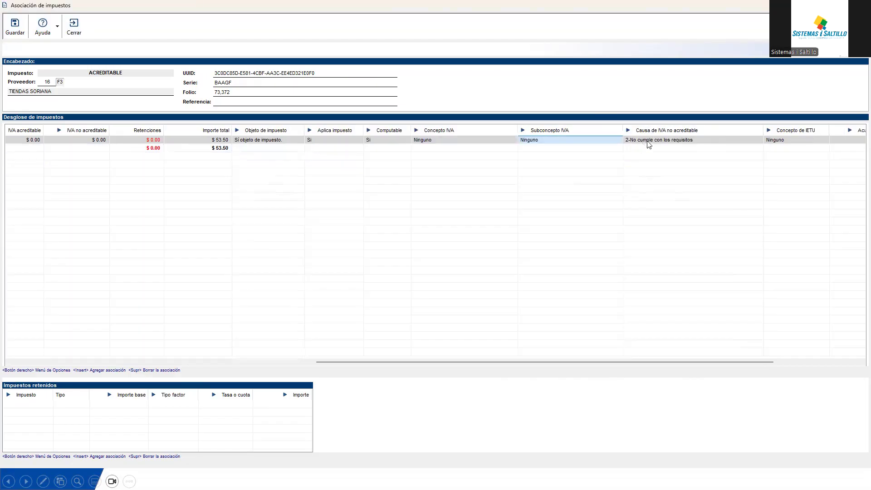
{"action": "left_click", "coordinate": [648, 144]}
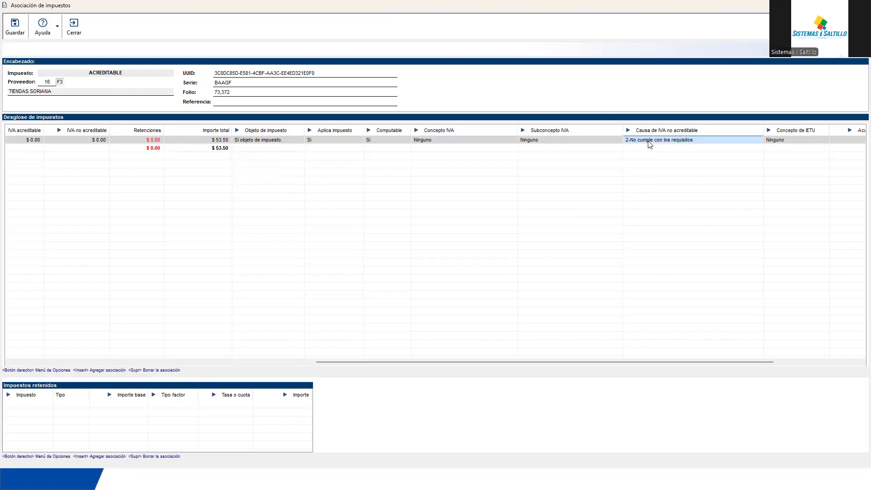
{"action": "left_click", "coordinate": [676, 143]}
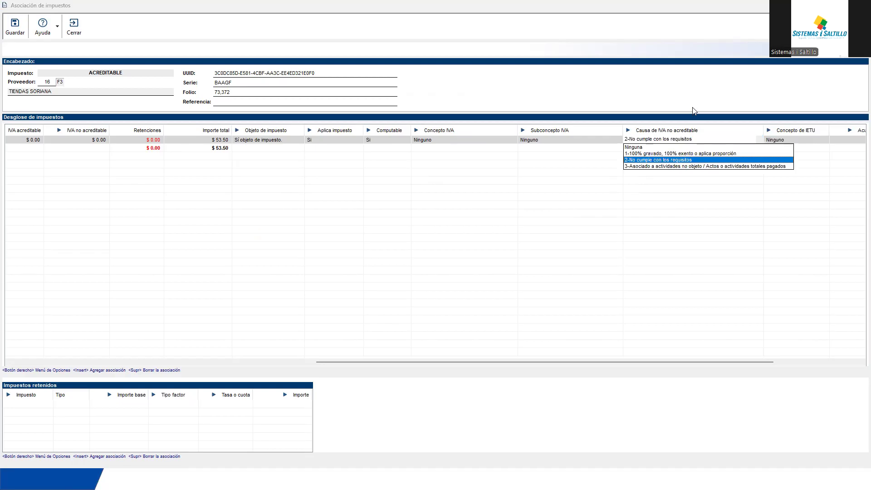
{"action": "key", "text": "Return"}
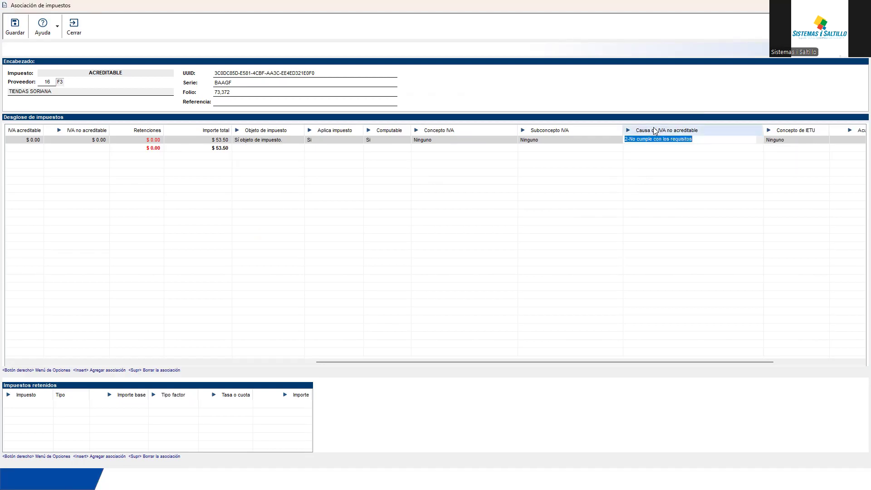
{"action": "left_click", "coordinate": [655, 148]}
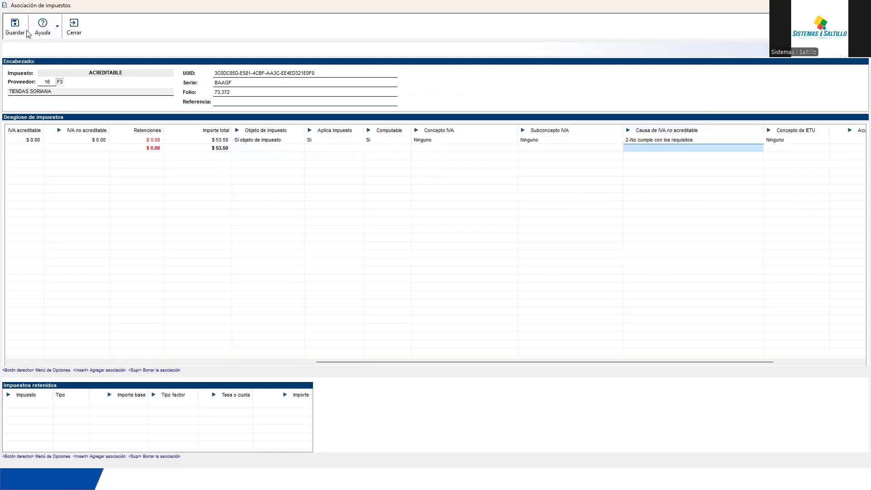
Save the tax association and the GASTO NO DEDUCIBLE póliza, and return to the list of pólizas.
{"action": "left_click", "coordinate": [22, 29]}
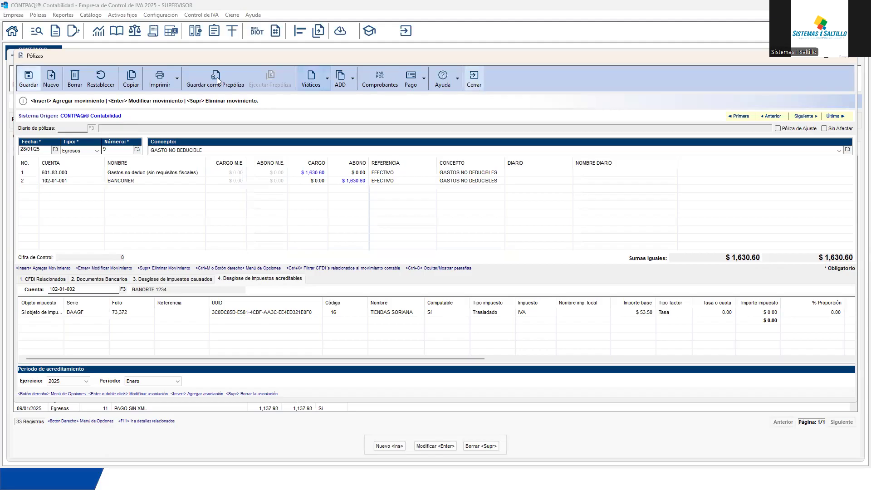
{"action": "left_click", "coordinate": [29, 78]}
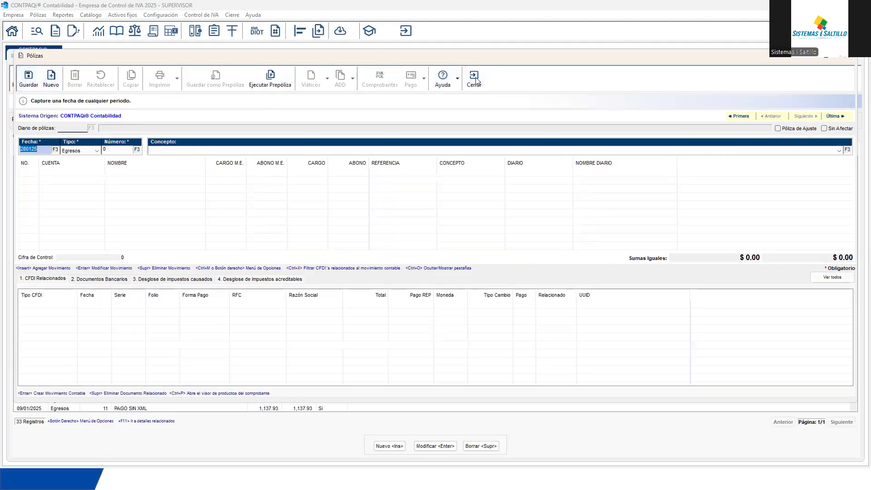
{"action": "left_click", "coordinate": [474, 78]}
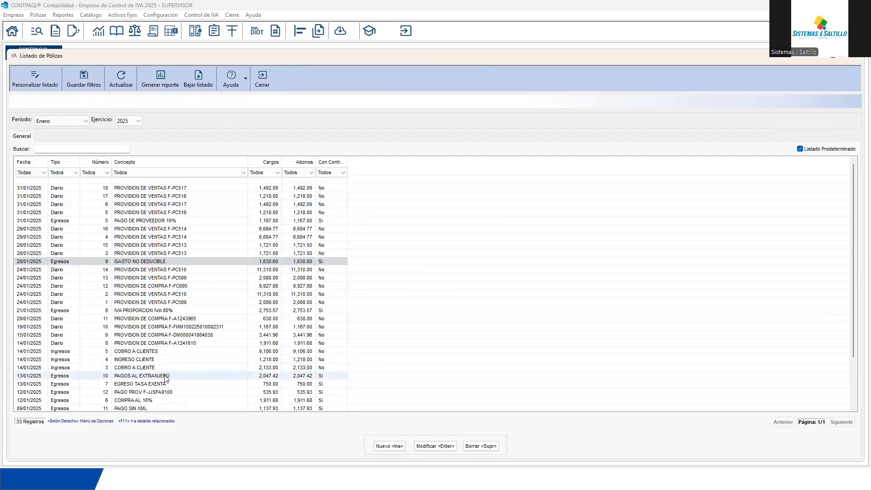
Review the COMPRA AL 16% póliza's related CFDI detail and its creditable tax association, and return to the list of pólizas.
{"action": "left_click", "coordinate": [168, 401]}
{"action": "double_click", "coordinate": [170, 402]}
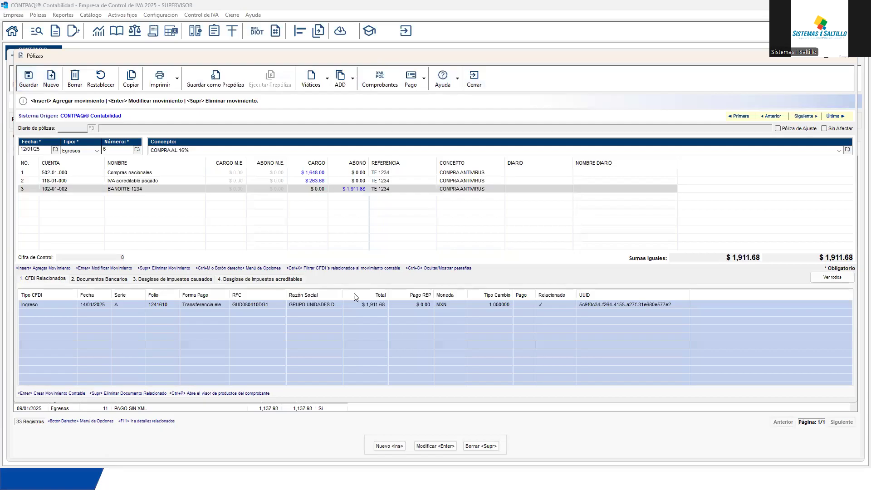
{"action": "double_click", "coordinate": [379, 304]}
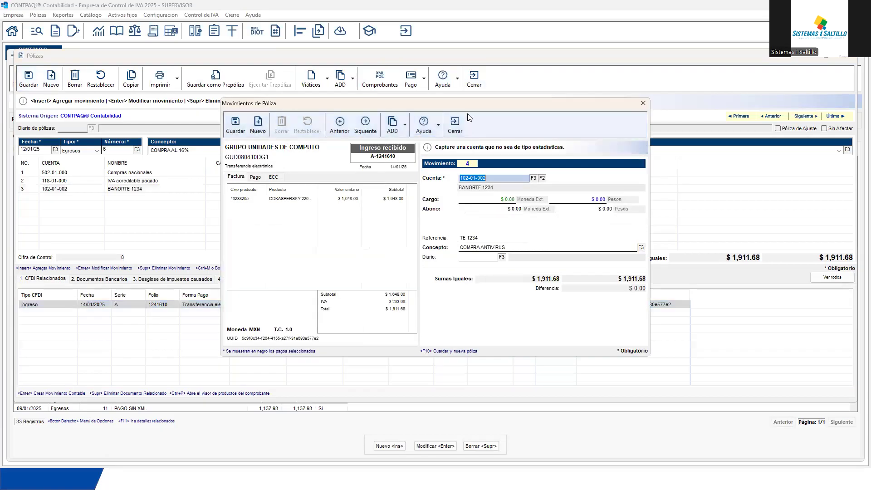
{"action": "left_click", "coordinate": [455, 124]}
{"action": "left_click", "coordinate": [282, 279]}
{"action": "double_click", "coordinate": [348, 313]}
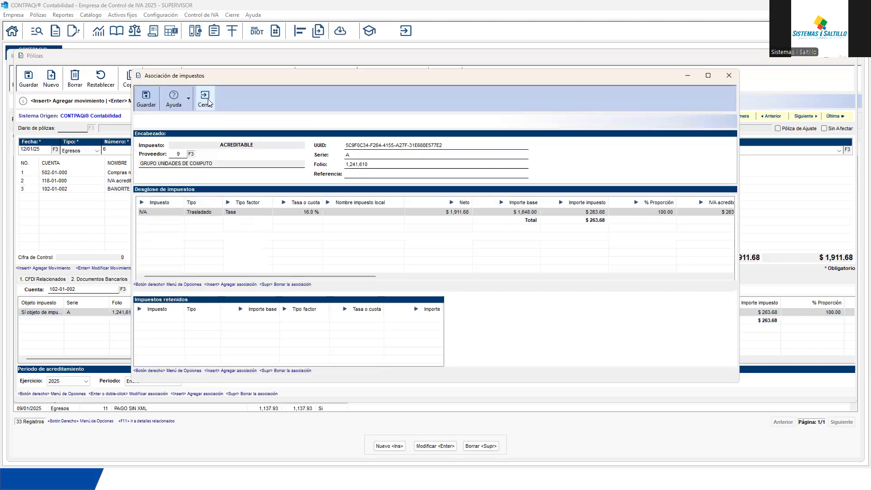
{"action": "left_click", "coordinate": [208, 103]}
{"action": "left_click", "coordinate": [472, 82]}
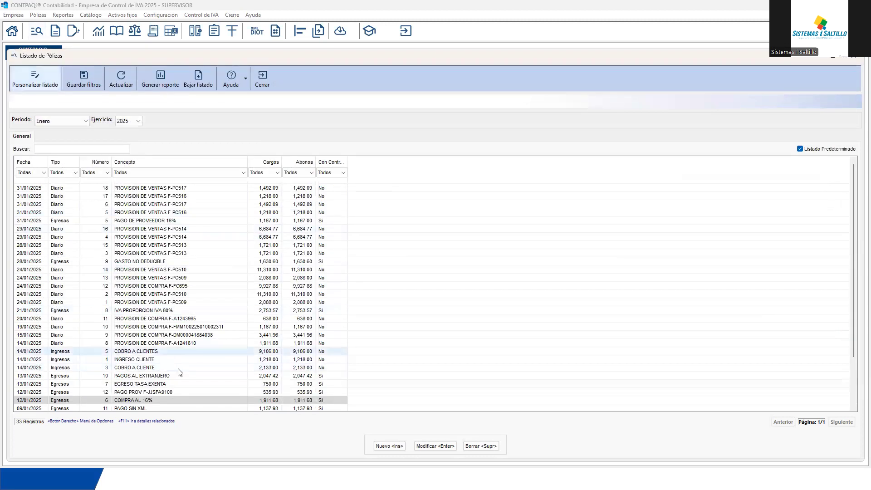
Open the 01/01/2025 Egresos póliza 4 for TELEFONOS DE MEXICO and review the tax association in its creditable tax breakdown.
{"action": "scroll", "coordinate": [193, 358], "scroll_direction": "down", "scroll_amount": 3}
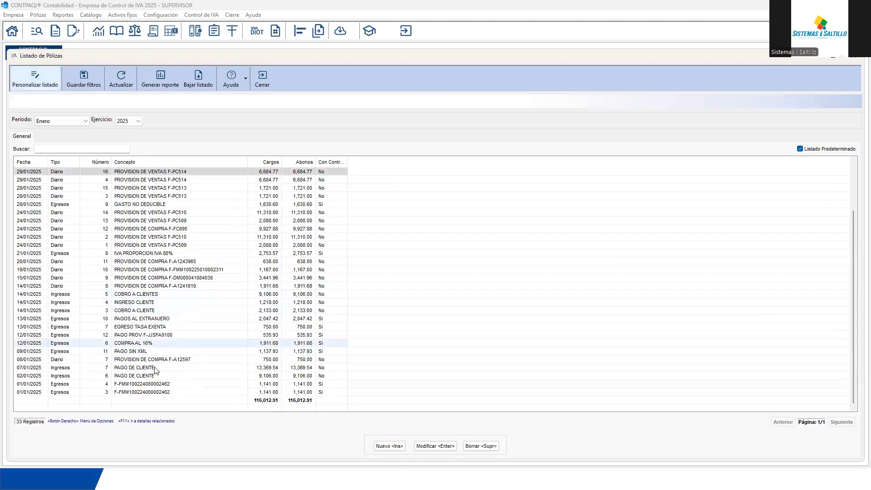
{"action": "double_click", "coordinate": [175, 385]}
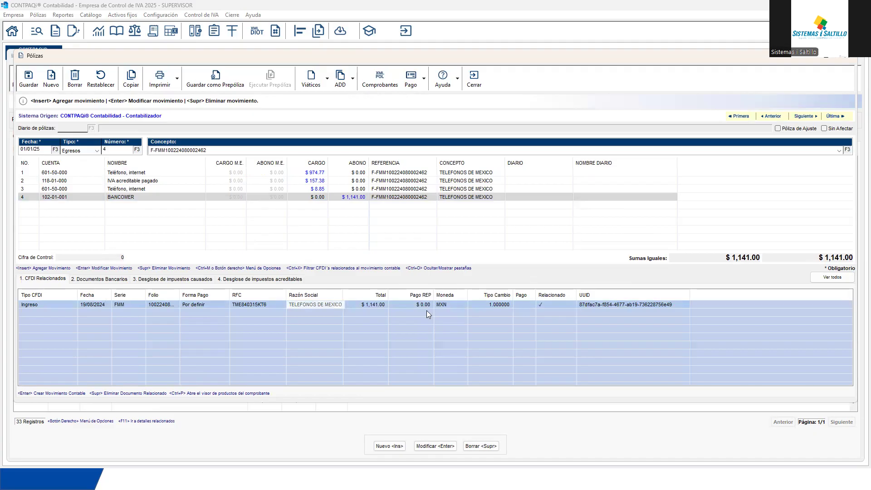
{"action": "left_click", "coordinate": [287, 279]}
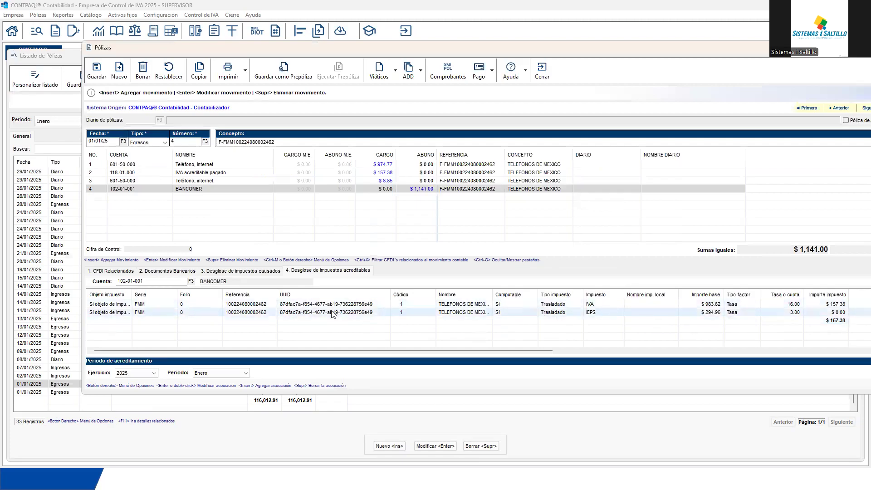
{"action": "double_click", "coordinate": [330, 306]}
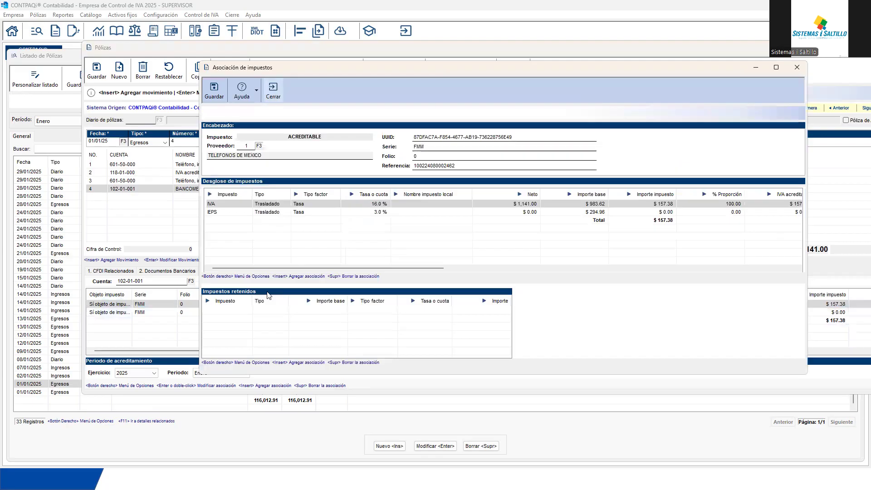
{"action": "key", "text": "Escape"}
Delete both the IVA and IEPS lines from the póliza's creditable tax breakdown.
{"action": "left_click", "coordinate": [388, 310]}
{"action": "key", "text": "Delete"}
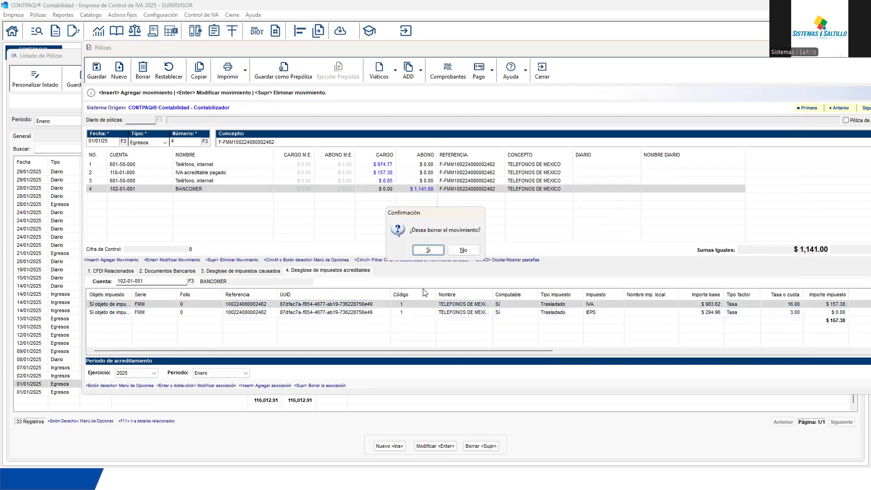
{"action": "left_click", "coordinate": [427, 250]}
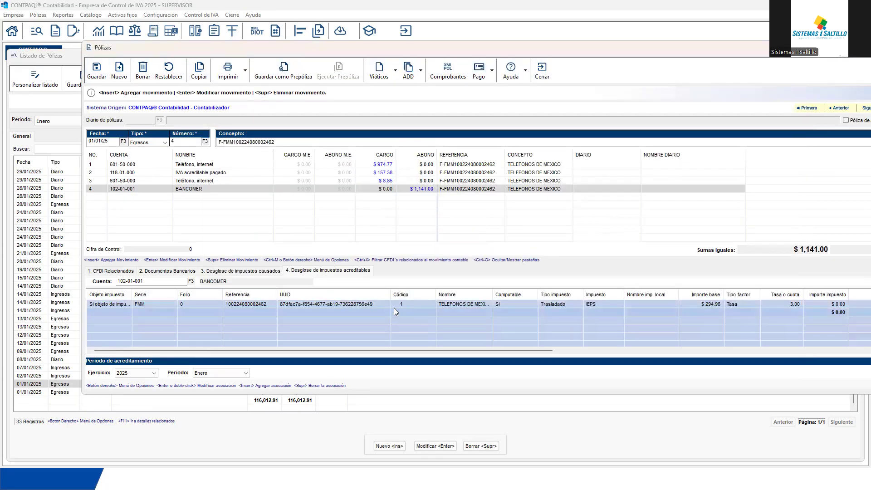
{"action": "key", "text": "Delete"}
{"action": "left_click", "coordinate": [434, 251]}
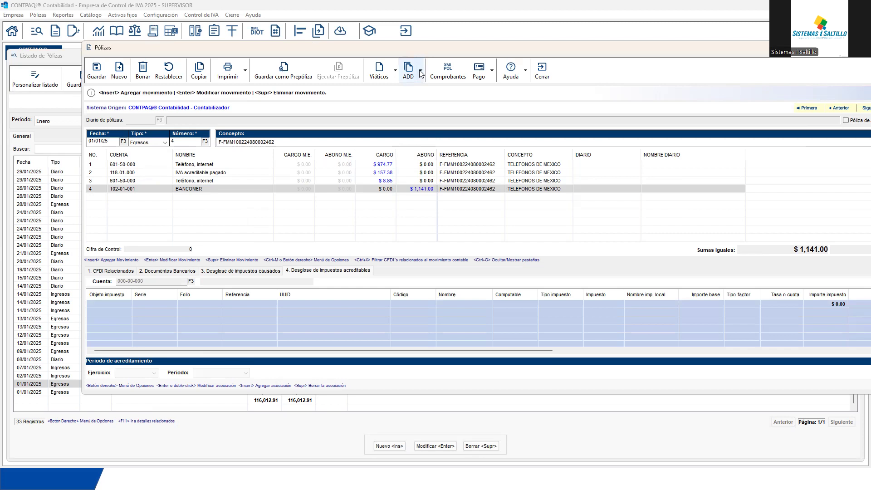
Register the póliza's IVA control from its CFDI and check the regenerated lines' tax amounts and IVA acreditable.
{"action": "left_click", "coordinate": [420, 73]}
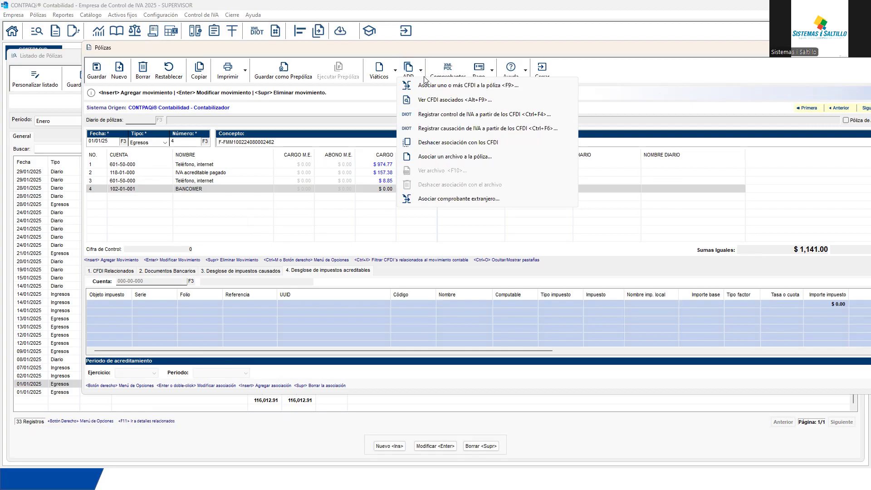
{"action": "left_click", "coordinate": [460, 114]}
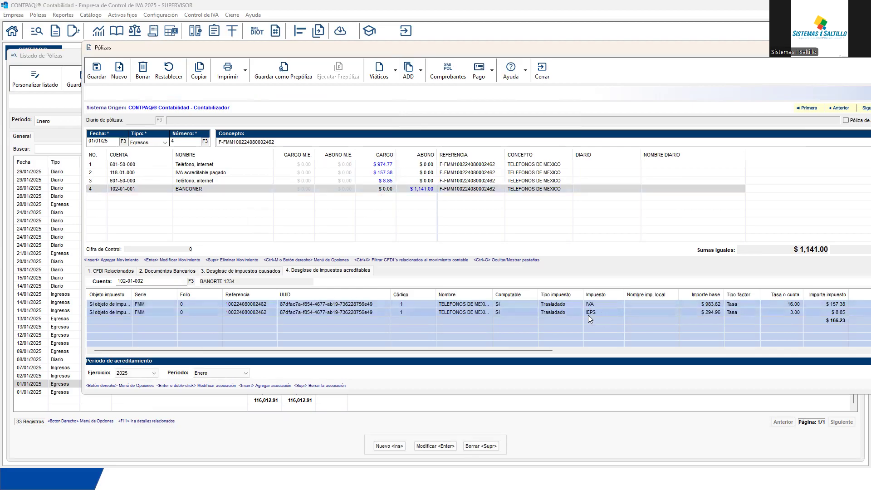
{"action": "left_click_drag", "start_coordinate": [540, 351], "coordinate": [644, 350]}
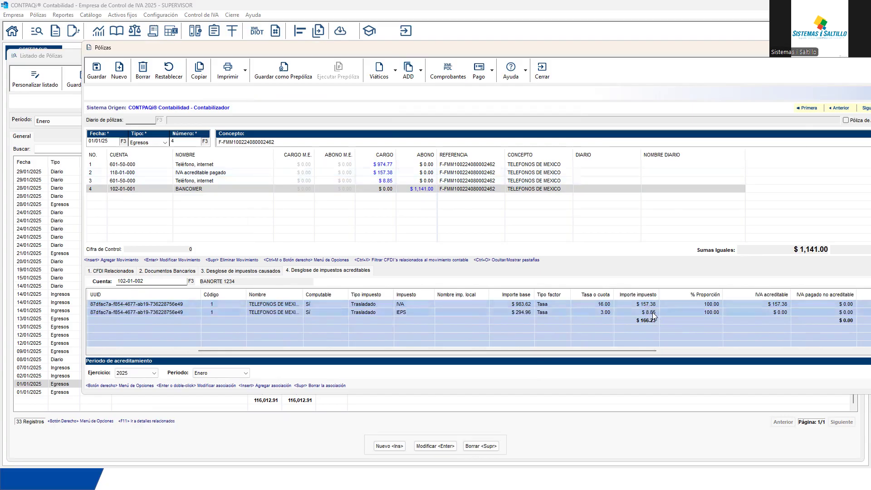
Compare the IEPS line's tax amount with the póliza's movements and review the CFDI detail of the second Teléfono, internet movement.
{"action": "left_click", "coordinate": [409, 190]}
{"action": "left_click", "coordinate": [635, 312]}
{"action": "left_click", "coordinate": [636, 314]}
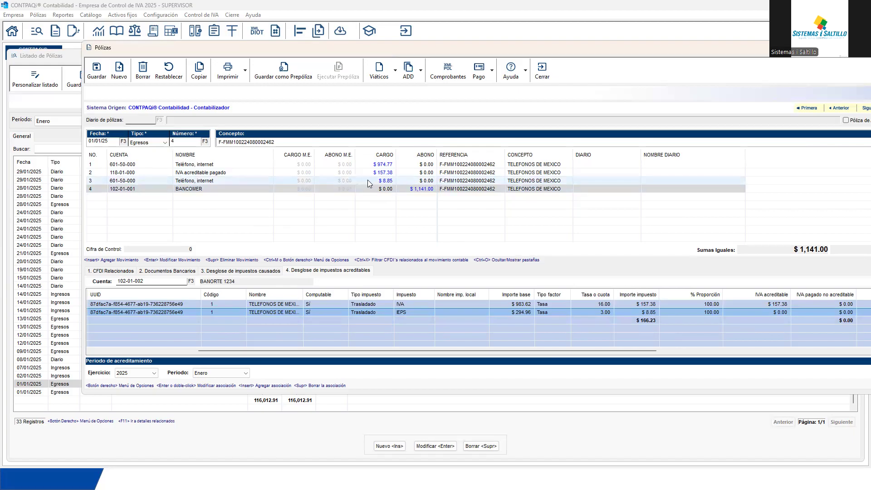
{"action": "double_click", "coordinate": [186, 183]}
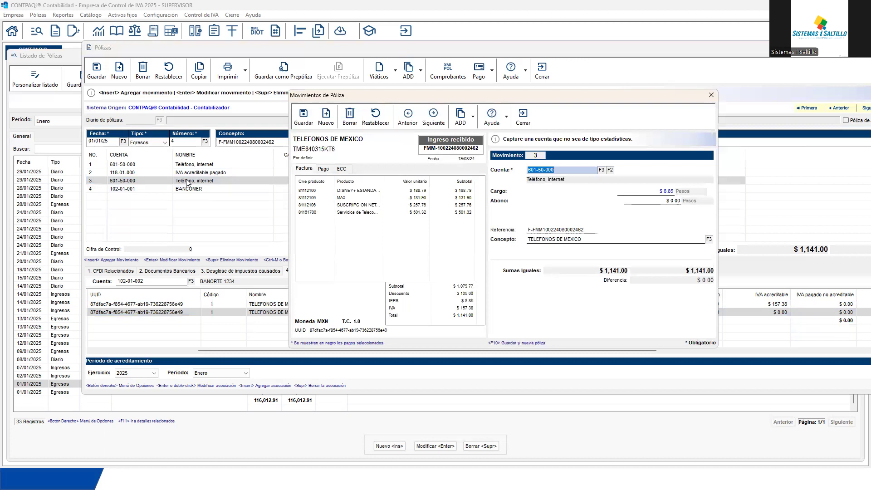
{"action": "left_click", "coordinate": [515, 125]}
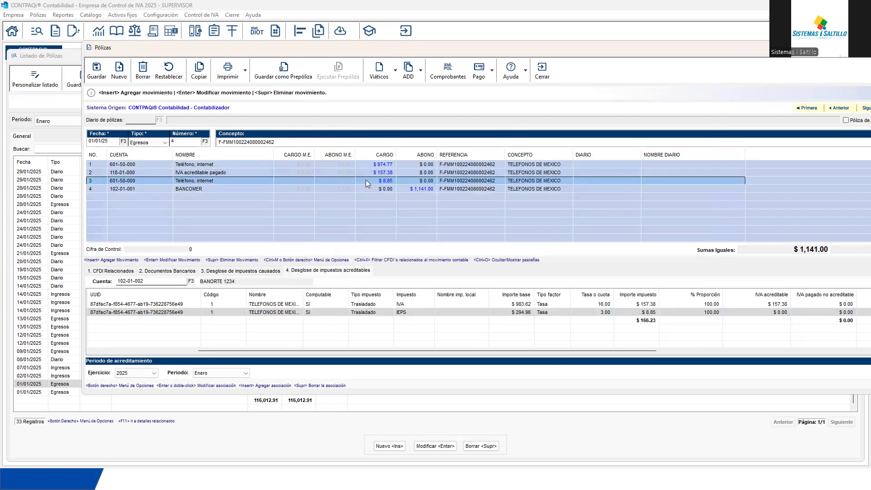